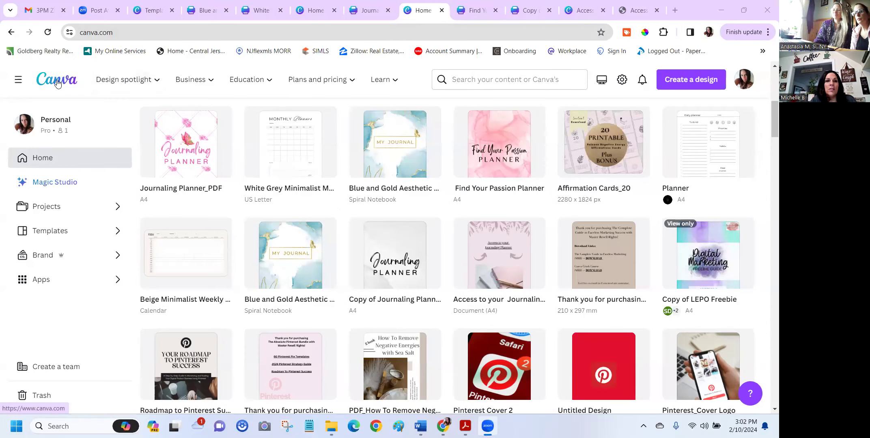
pyautogui.rightClick(57, 82)
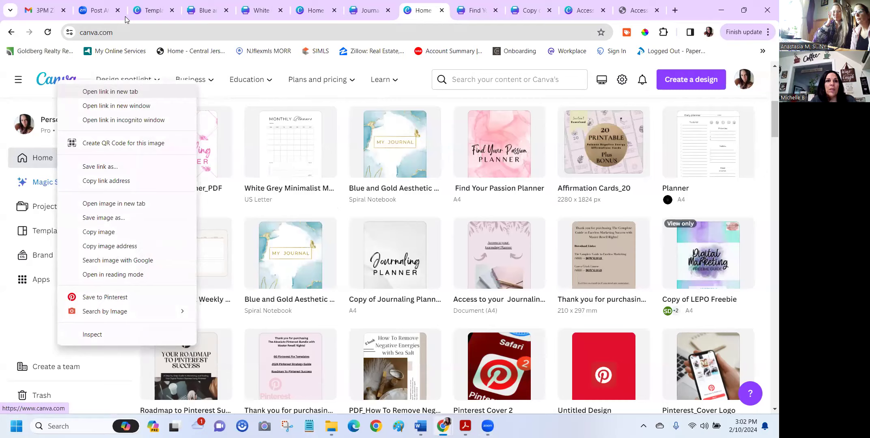
pyautogui.press('Return')
pyautogui.click(143, 11)
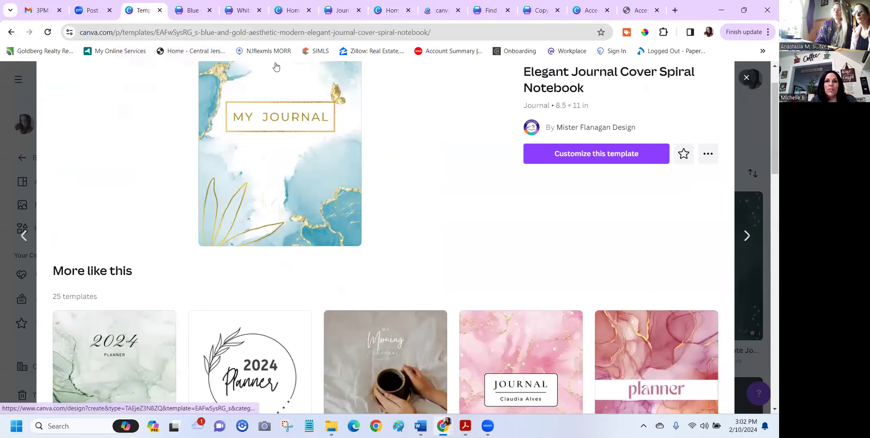
pyautogui.click(91, 10)
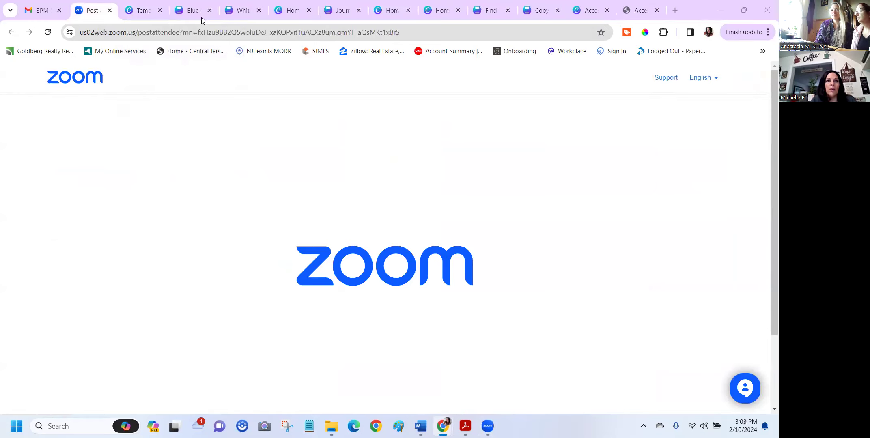
pyautogui.click(586, 11)
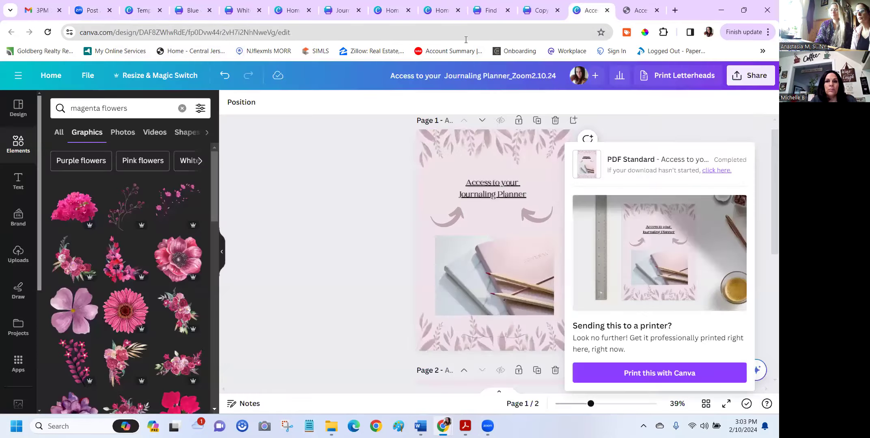
# - Leave the blue and gold journal template preview for the home page and look over the recent designs
pyautogui.click(140, 12)
pyautogui.scroll(1, 203, 142)
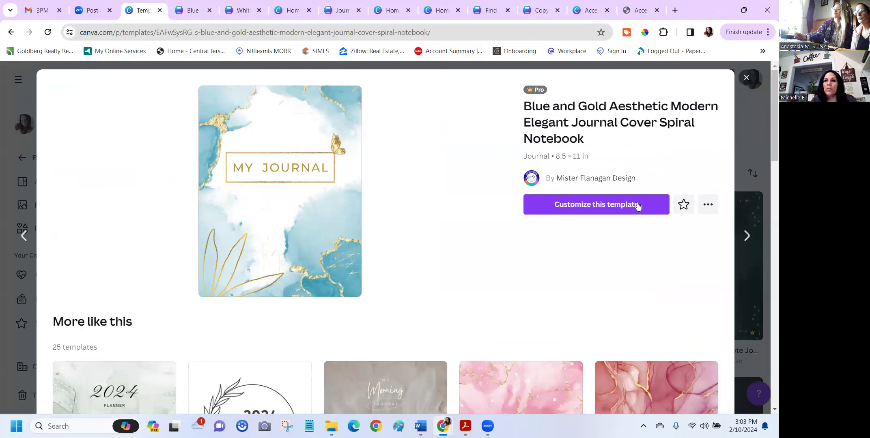
pyautogui.click(49, 81)
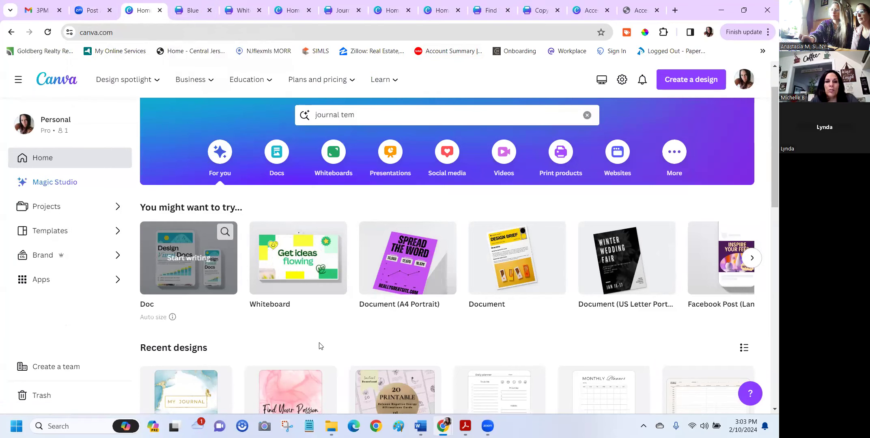
pyautogui.scroll(-3, 321, 344)
pyautogui.scroll(-1, 319, 333)
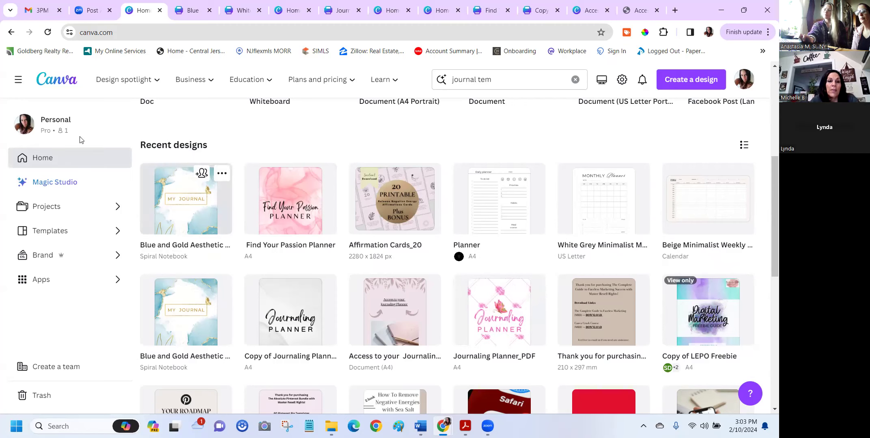
pyautogui.click(104, 157)
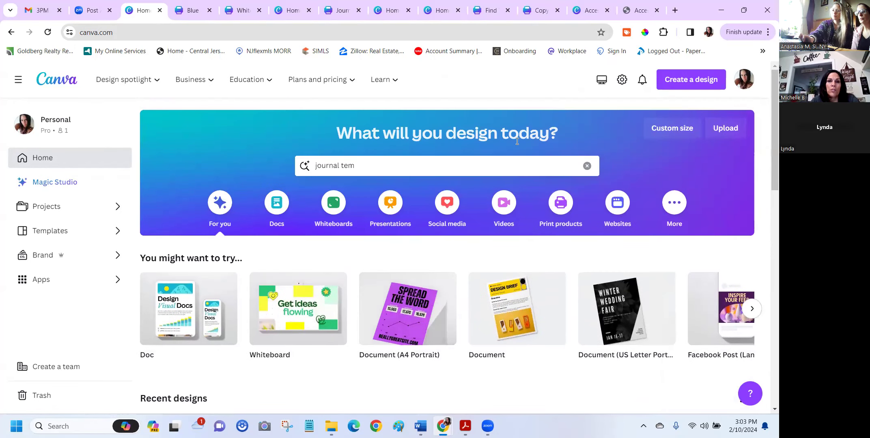
# - Search the template library for "journal template" and browse the journal cover results
pyautogui.click(356, 165)
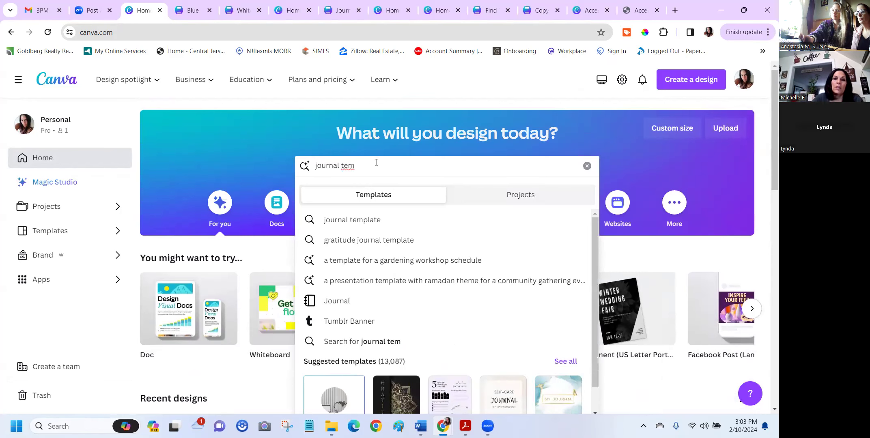
pyautogui.click(362, 221)
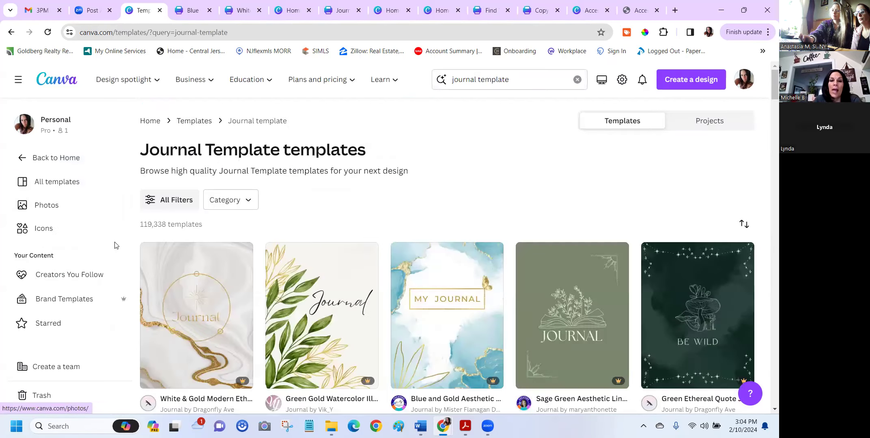
pyautogui.scroll(-1, 140, 200)
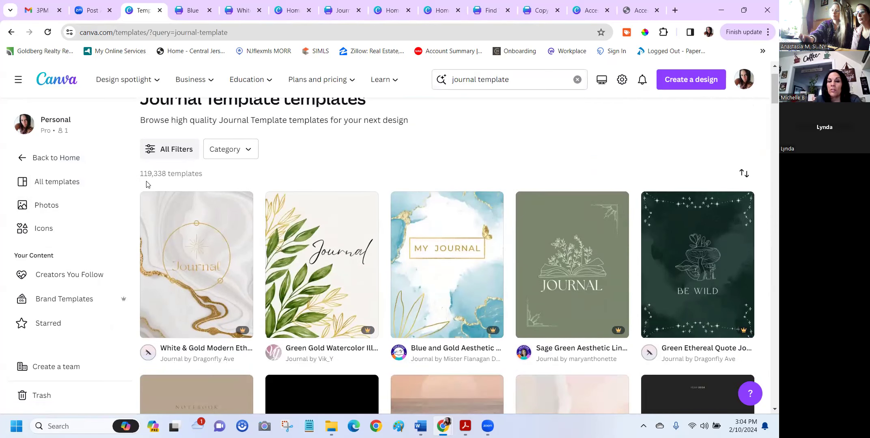
pyautogui.scroll(-3, 362, 281)
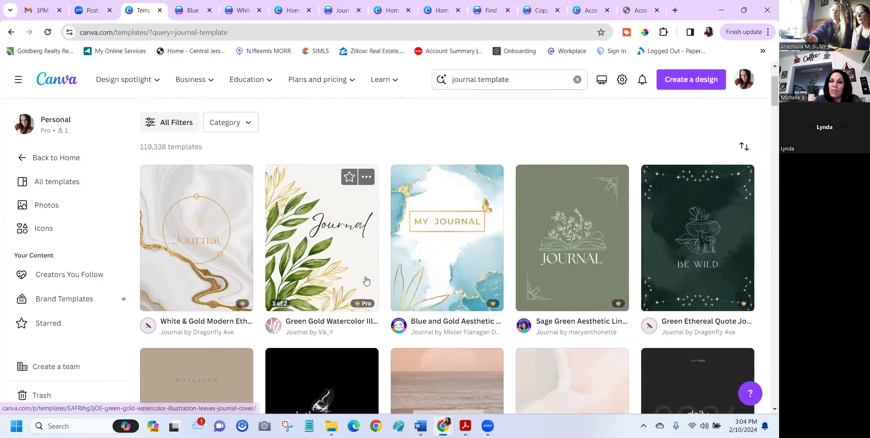
pyautogui.scroll(-2, 362, 281)
pyautogui.scroll(4, 454, 316)
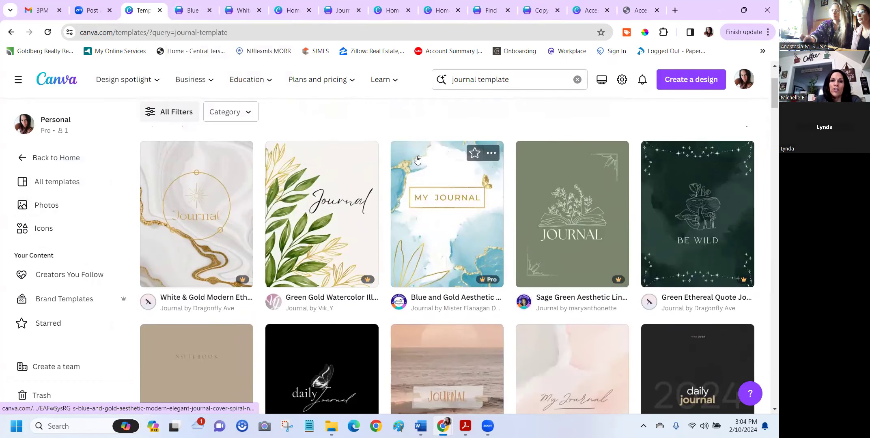
# - Switch to the blue and gold journal cover design and shift the upper piece of the gold title frame slightly upward
pyautogui.hotkey('ctrl', 'Tab')
pyautogui.click(429, 226)
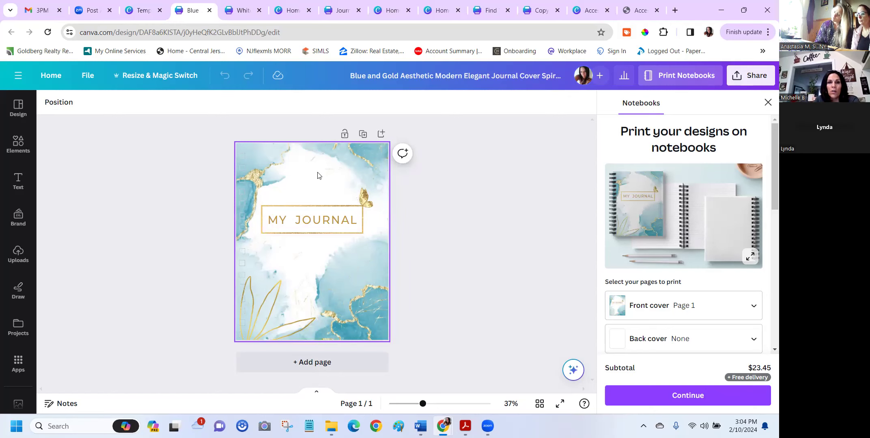
pyautogui.click(322, 225)
pyautogui.click(276, 162)
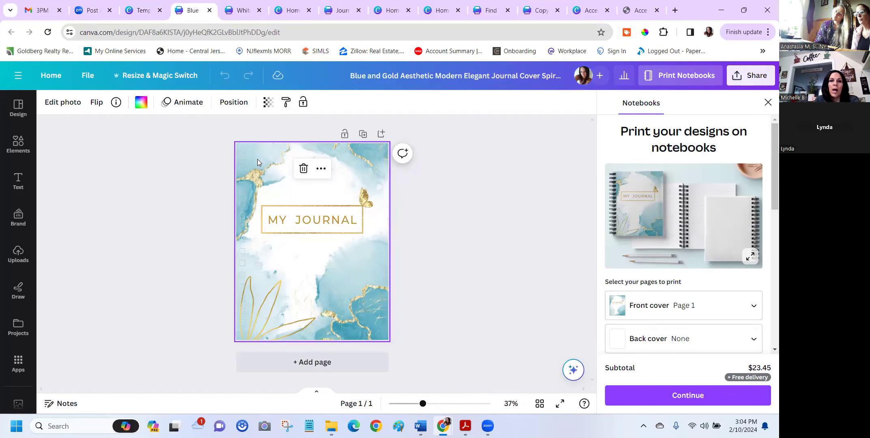
pyautogui.click(317, 223)
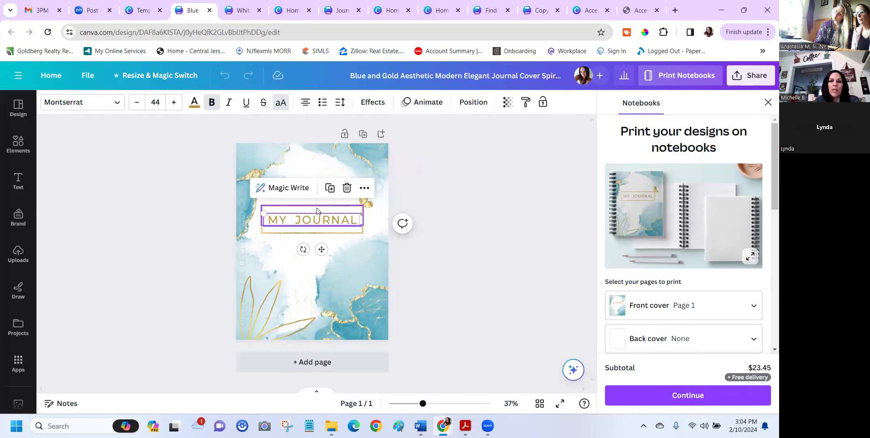
pyautogui.click(317, 211)
pyautogui.moveTo(314, 195)
pyautogui.mouseDown()
pyautogui.moveTo(312, 185)
pyautogui.moveTo(314, 202)
pyautogui.mouseUp()
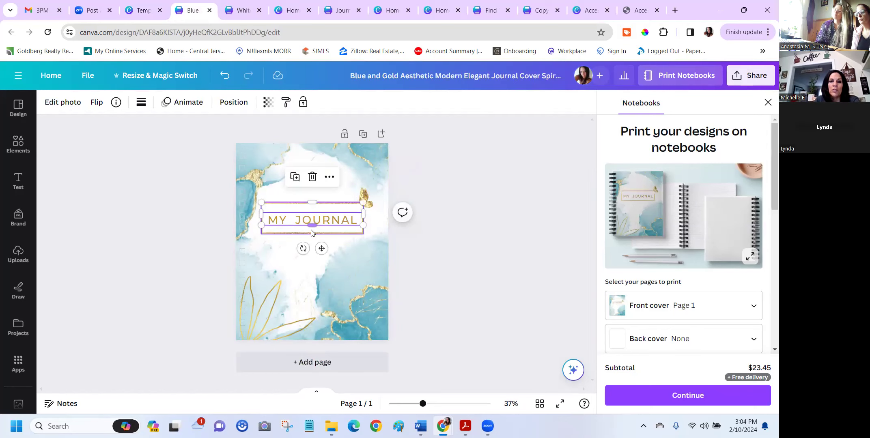
# - Move the gold butterfly above the title frame and shift the gold leaves slightly inward from the page's lower-left corner
pyautogui.click(364, 198)
pyautogui.moveTo(364, 197); pyautogui.dragTo(338, 180)
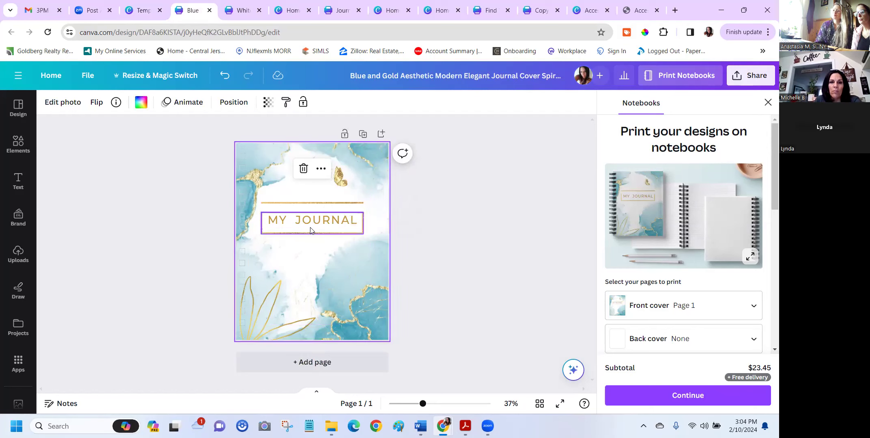
pyautogui.click(277, 316)
pyautogui.moveTo(276, 313); pyautogui.dragTo(283, 288)
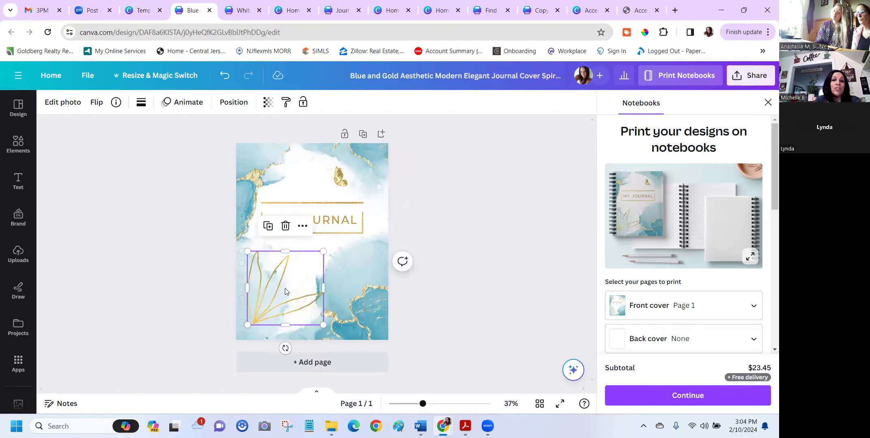
pyautogui.moveTo(275, 269); pyautogui.dragTo(271, 285)
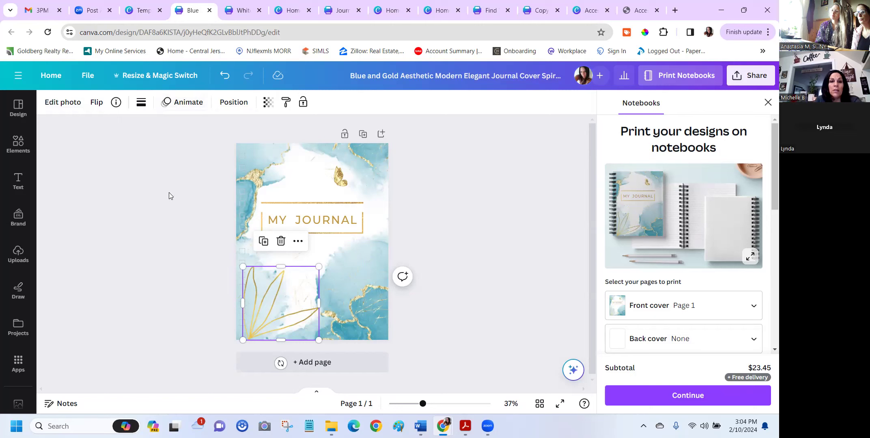
# - Return to the journal template results and open the Sage Green Aesthetic Line Art Journal Cover for customizing
pyautogui.click(140, 14)
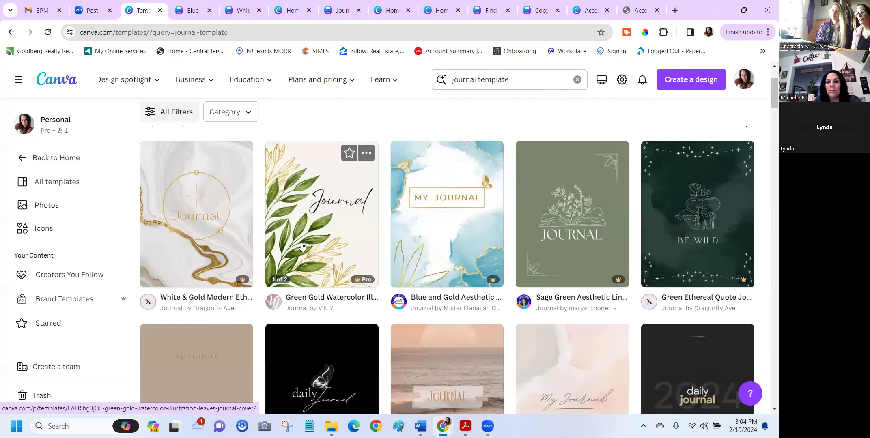
pyautogui.click(568, 217)
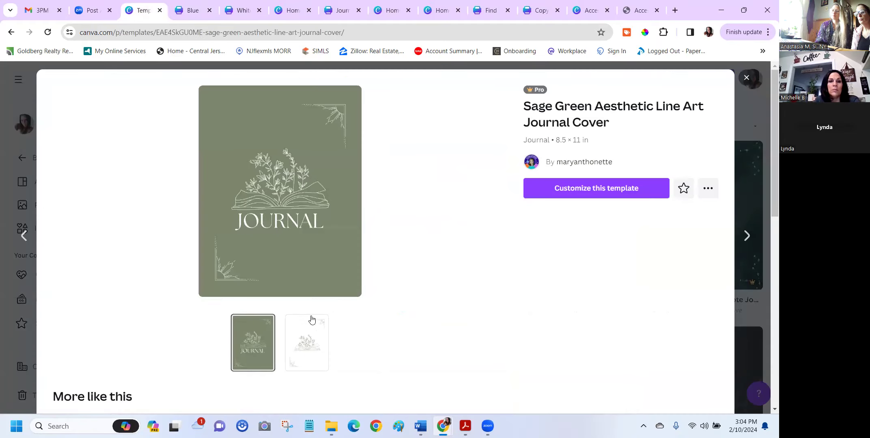
pyautogui.click(611, 191)
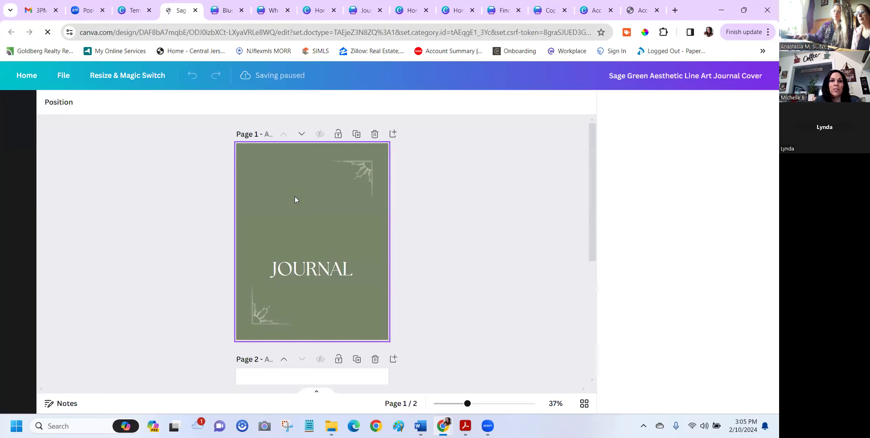
# - Try purple, magenta and pink brand colors on page 1's upper corner ornament, and undo the color changes
pyautogui.click(359, 161)
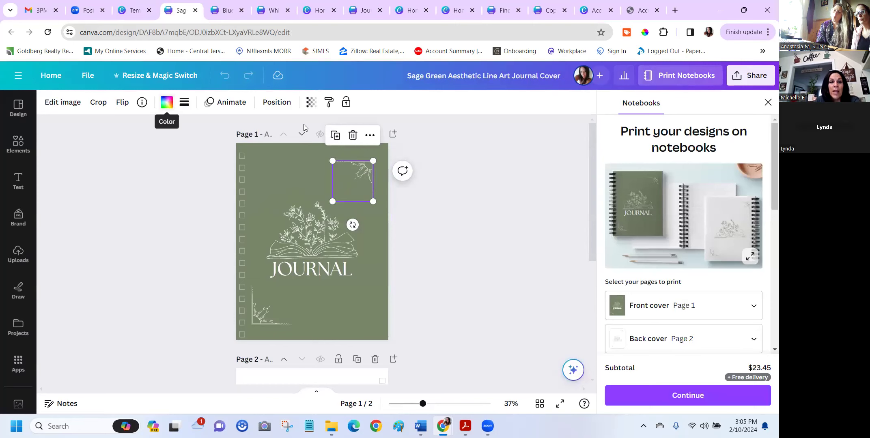
pyautogui.click(167, 103)
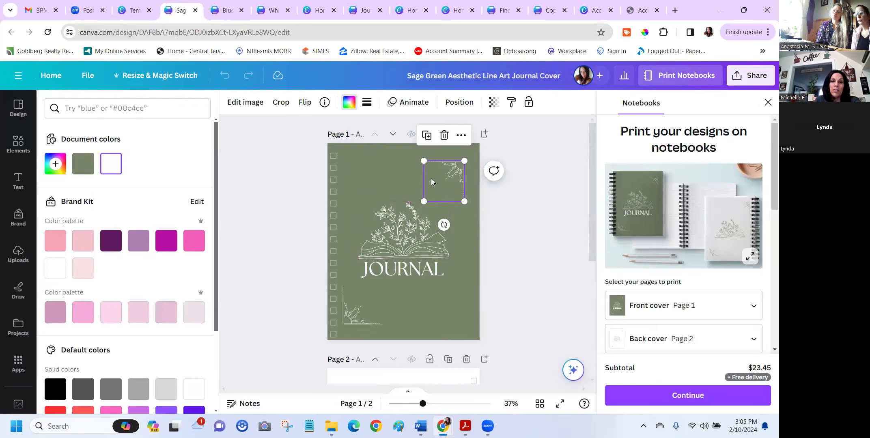
pyautogui.click(110, 241)
pyautogui.click(166, 241)
pyautogui.click(195, 240)
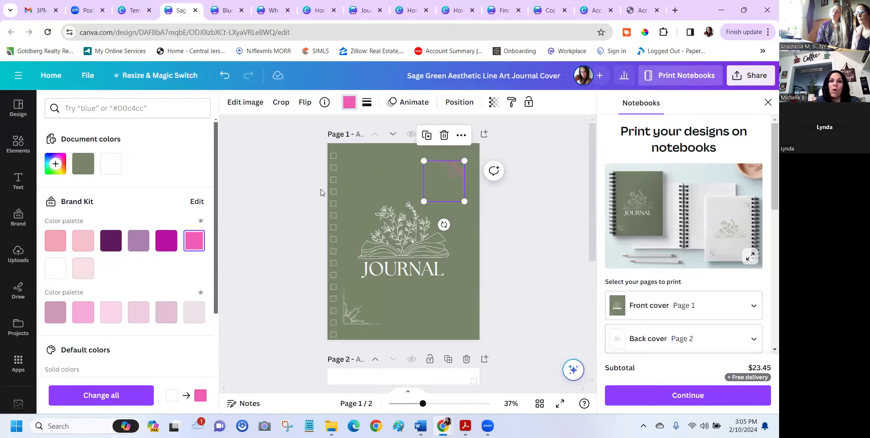
pyautogui.scroll(-4, 104, 301)
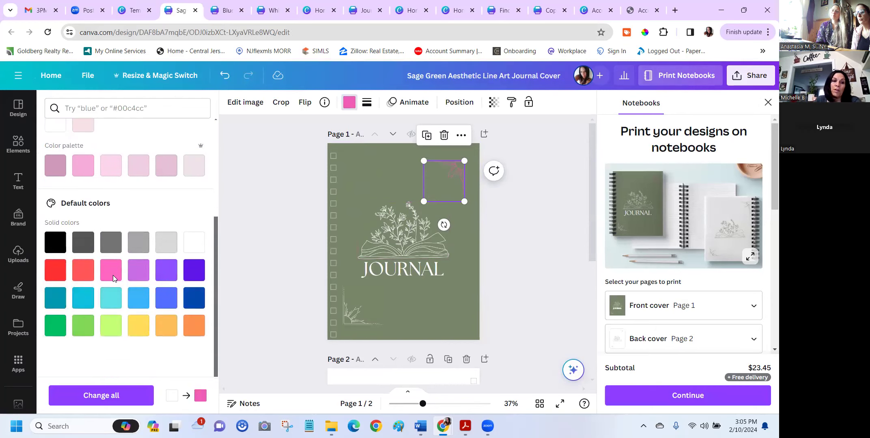
pyautogui.scroll(4, 176, 263)
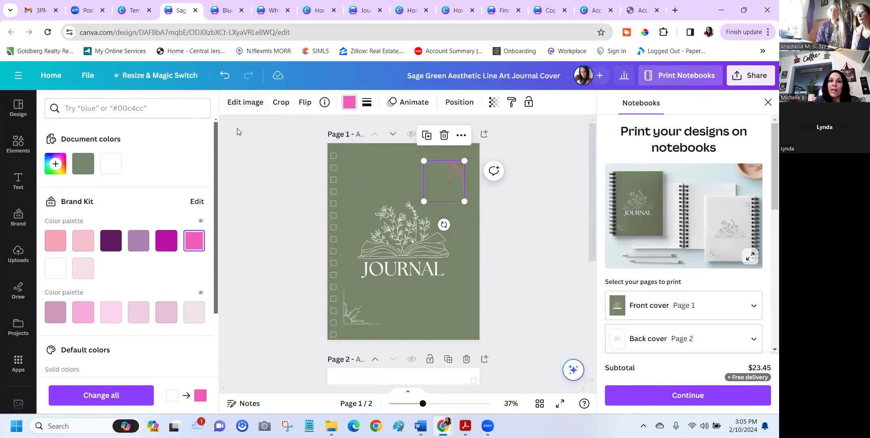
pyautogui.click(225, 77)
pyautogui.click(224, 77)
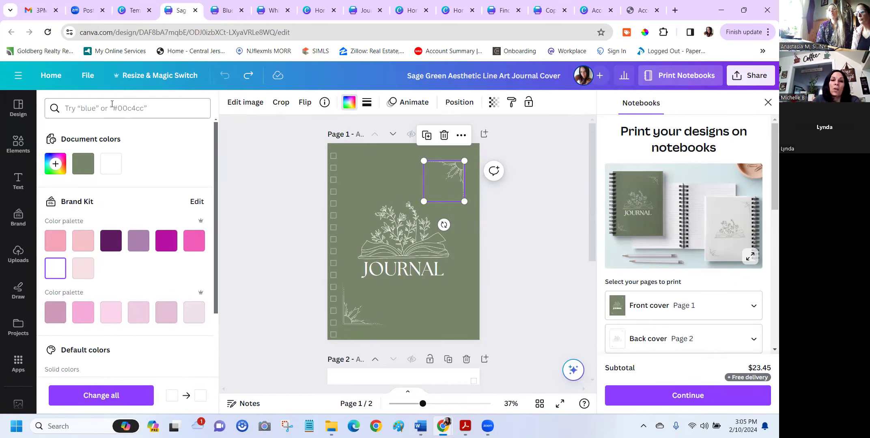
# - Move the open-book flower illustration on page 1 upward to leave more space above the JOURNAL title
pyautogui.moveTo(418, 237); pyautogui.dragTo(418, 220)
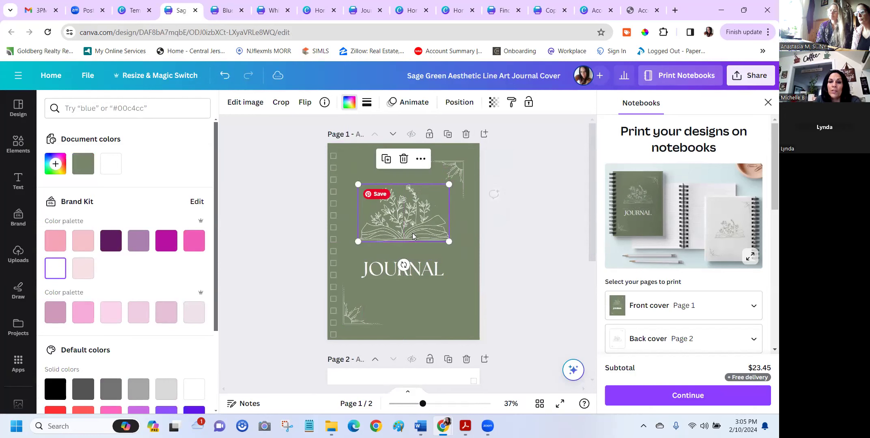
pyautogui.press('Escape')
# - Try the Breathing font on page 1's JOURNAL title, and set the title's font to DM Sans
pyautogui.doubleClick(340, 268)
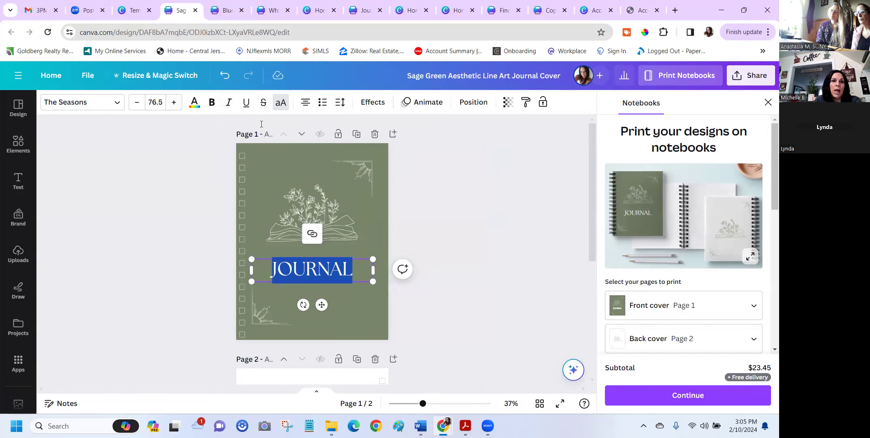
pyautogui.click(121, 106)
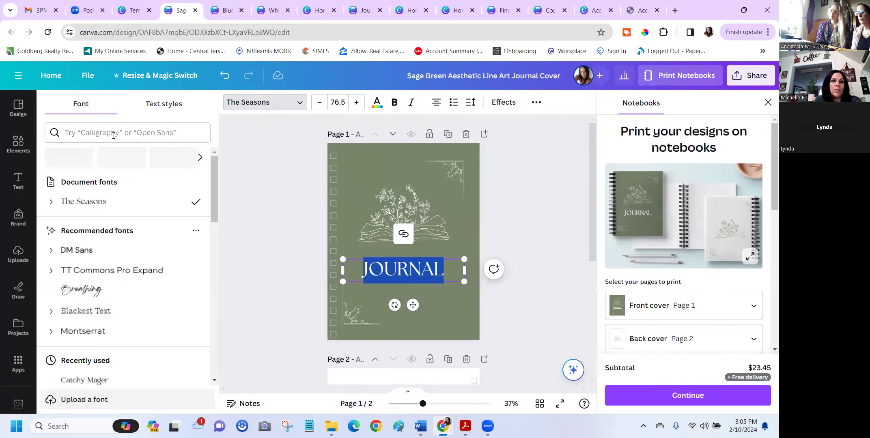
pyautogui.click(99, 289)
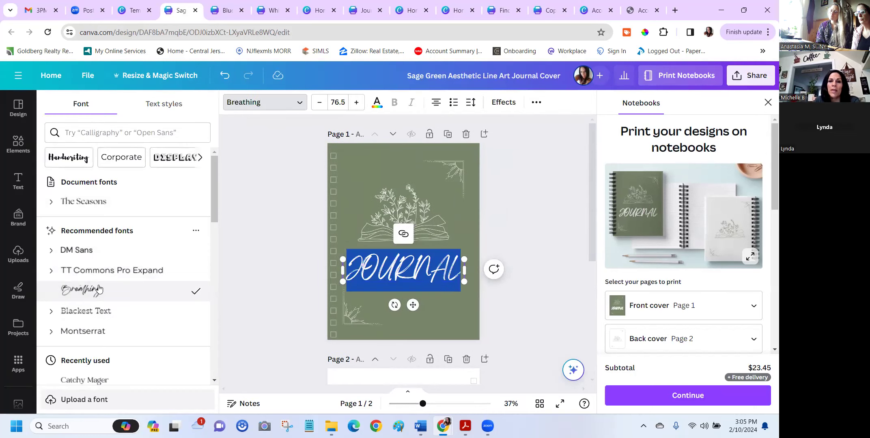
pyautogui.click(91, 255)
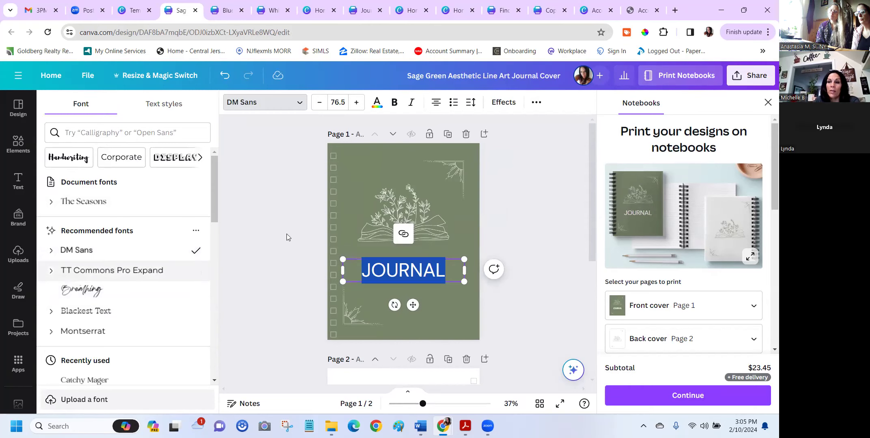
pyautogui.click(421, 210)
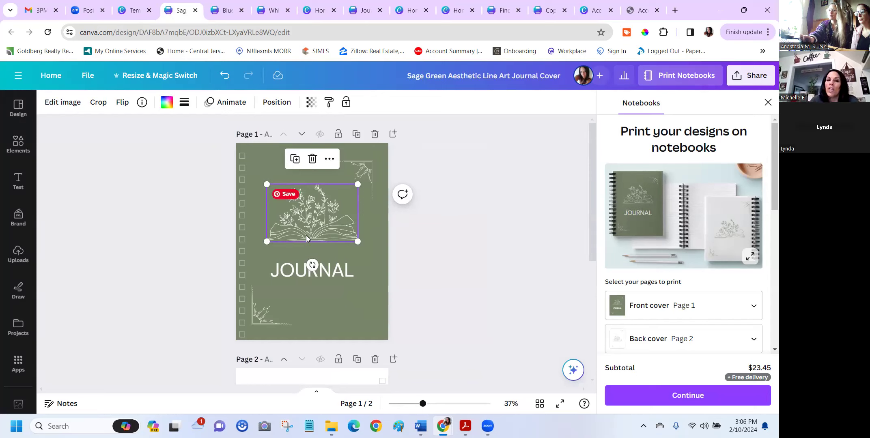
# - Shift the open-book flower illustration sideways on page 1, and delete it from the cover
pyautogui.moveTo(328, 228); pyautogui.dragTo(298, 223)
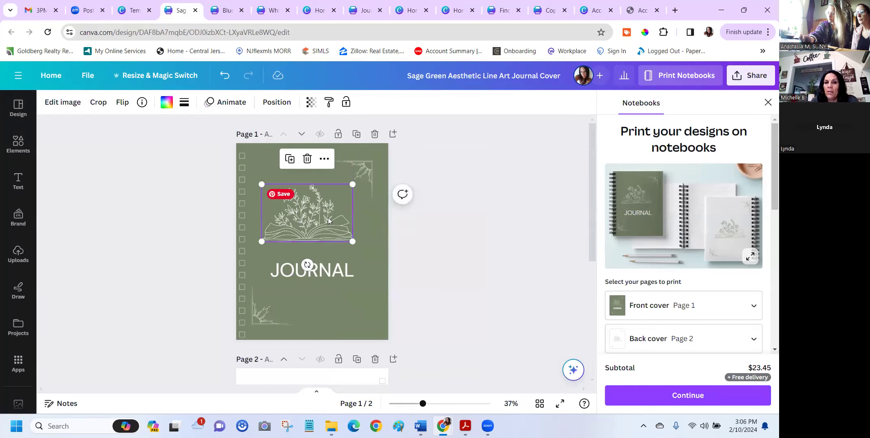
pyautogui.moveTo(331, 218); pyautogui.dragTo(351, 222)
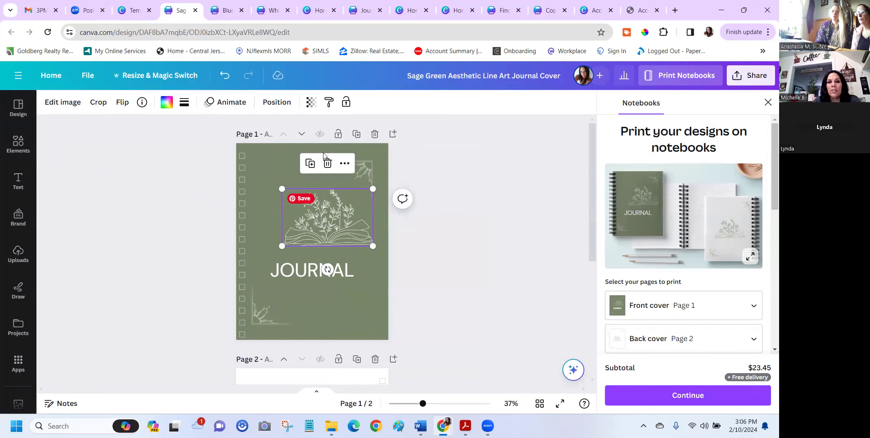
pyautogui.click(328, 163)
# - Search the elements for pink flowers and add the three-blossom pink flower graphic to page 1
pyautogui.click(13, 155)
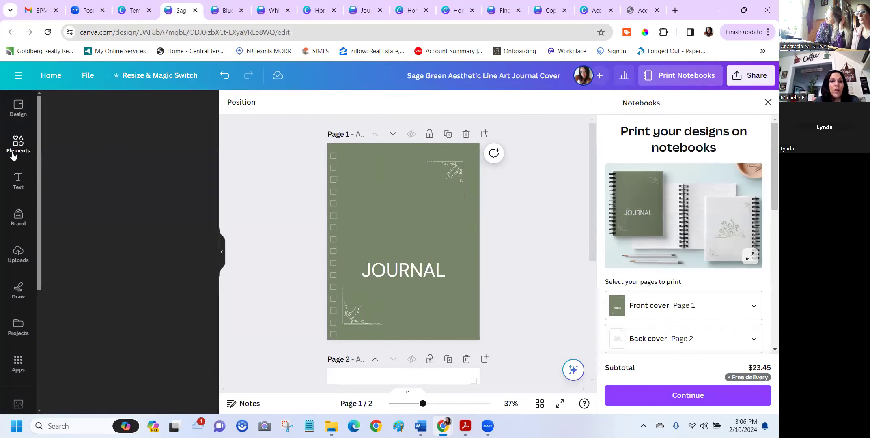
pyautogui.click(77, 101)
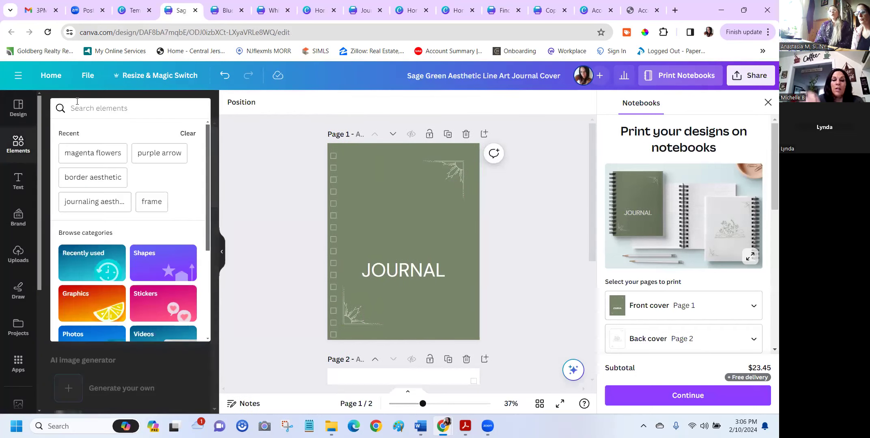
pyautogui.write('flowers')
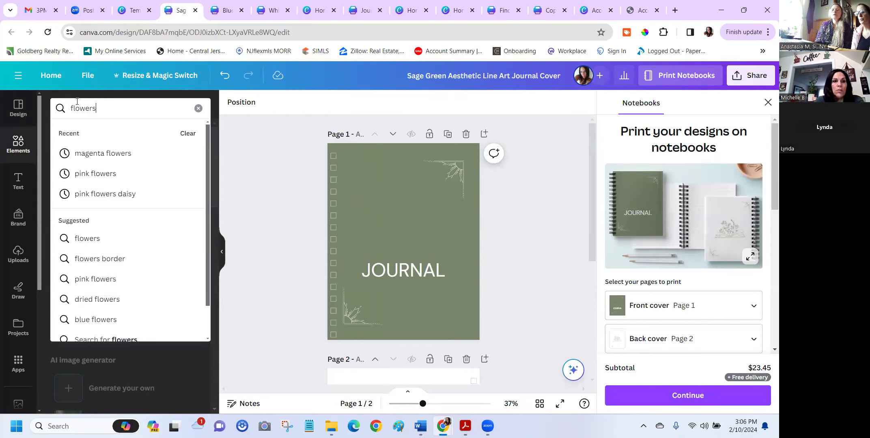
pyautogui.click(100, 174)
pyautogui.moveTo(73, 215); pyautogui.dragTo(384, 209)
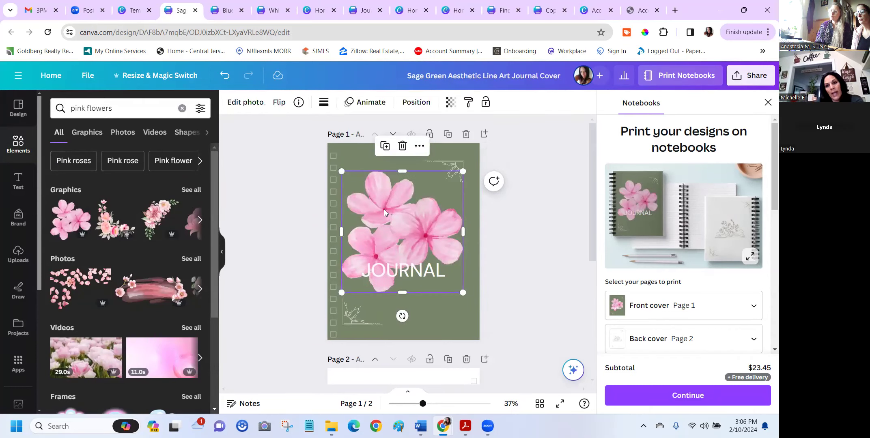
# - Shrink the pink flower graphic into page 1's upper-left corner beside the hole squares, and move the line-art ornament closer to the upper-right corner
pyautogui.moveTo(348, 180); pyautogui.dragTo(379, 197)
pyautogui.moveTo(408, 226); pyautogui.dragTo(355, 166)
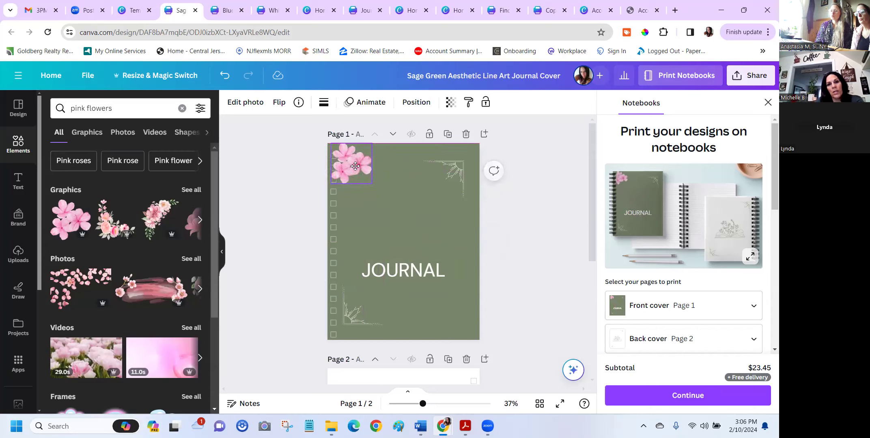
pyautogui.click(333, 235)
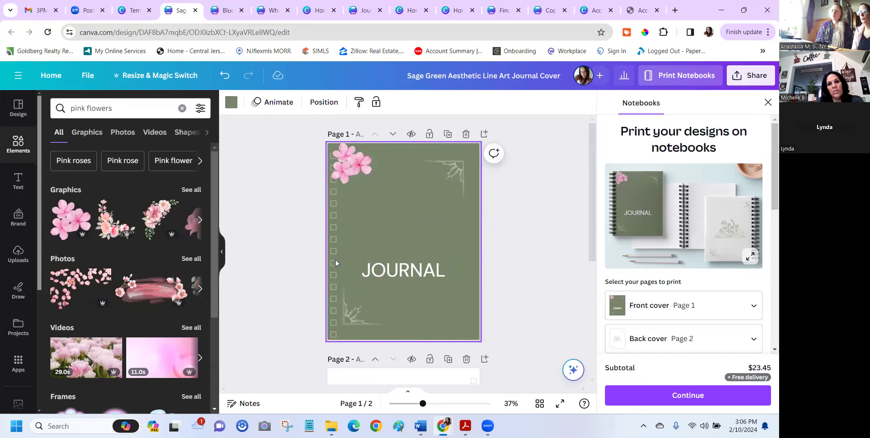
pyautogui.click(348, 166)
pyautogui.moveTo(339, 177); pyautogui.dragTo(350, 175)
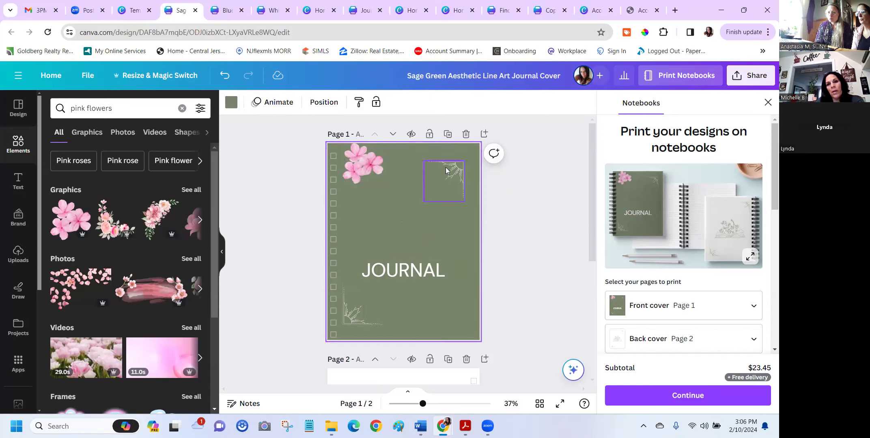
pyautogui.moveTo(448, 178); pyautogui.dragTo(458, 167)
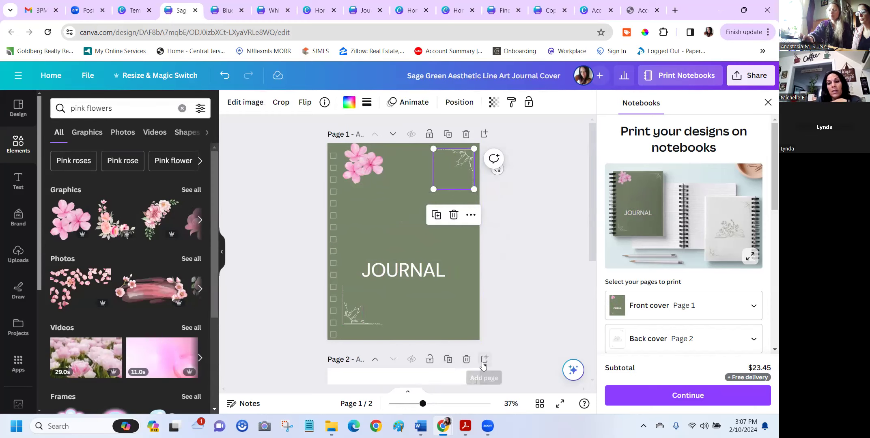
pyautogui.click(448, 360)
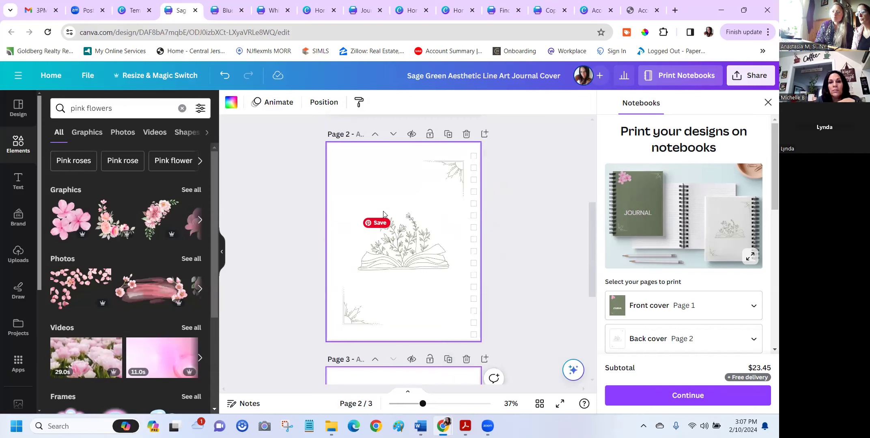
pyautogui.scroll(3, 392, 249)
pyautogui.click(466, 236)
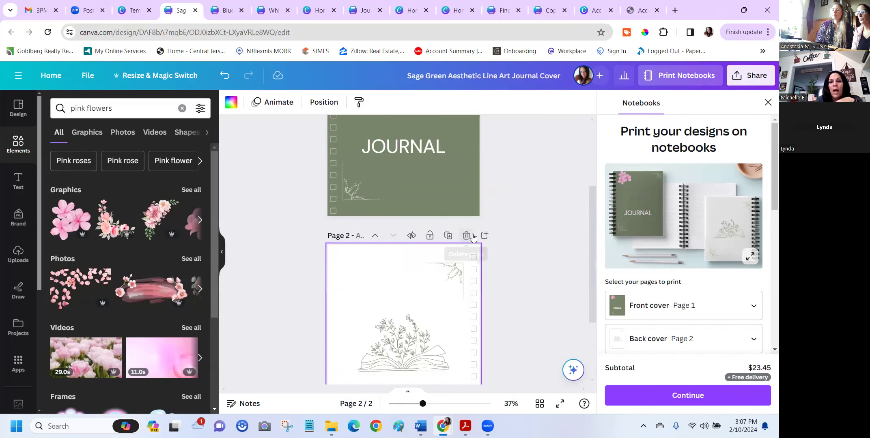
# - Add a blank page after page 2 and place a small three-blossom pink flower graphic in its upper-left corner
pyautogui.click(484, 236)
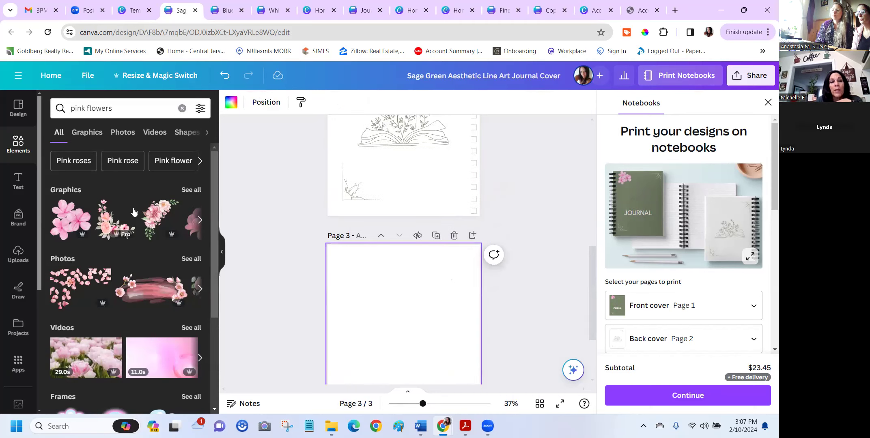
pyautogui.moveTo(69, 221); pyautogui.dragTo(350, 270)
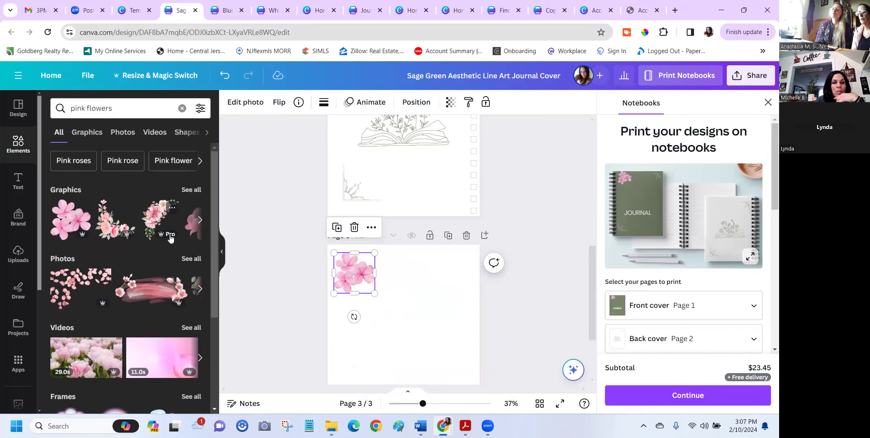
# - Show all pink flower graphics and filter them to Free items only
pyautogui.click(193, 194)
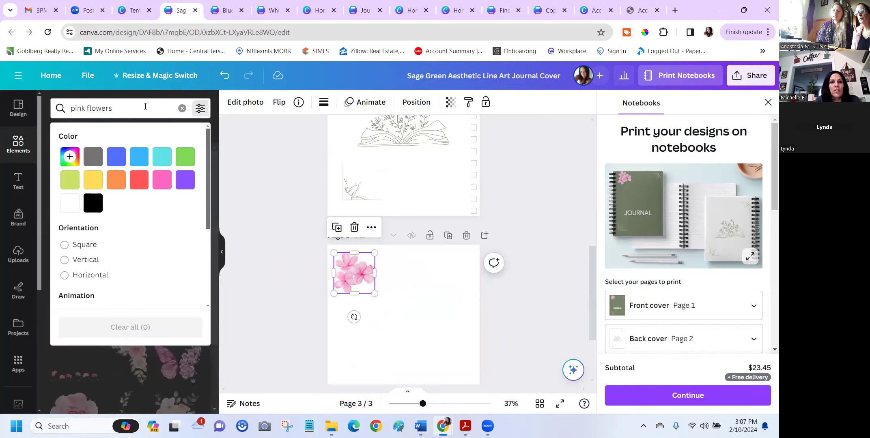
pyautogui.scroll(-3, 177, 206)
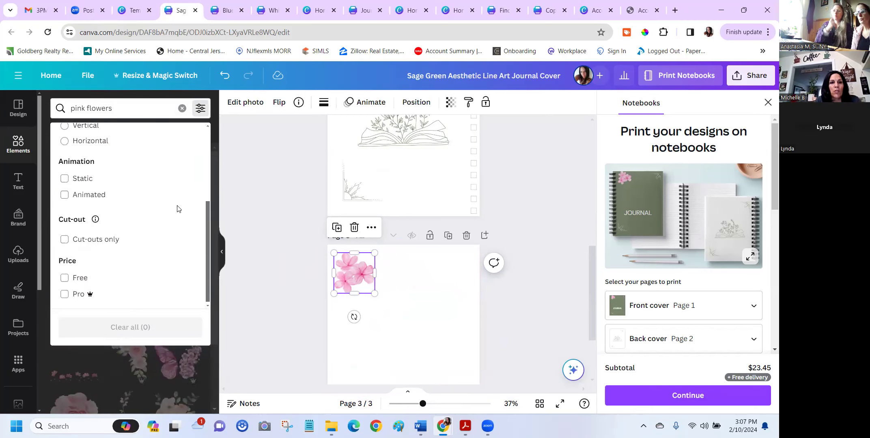
pyautogui.click(64, 276)
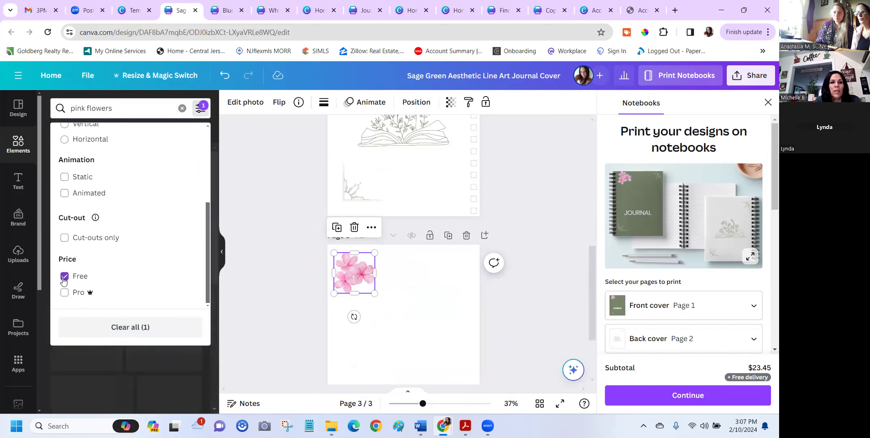
pyautogui.click(263, 245)
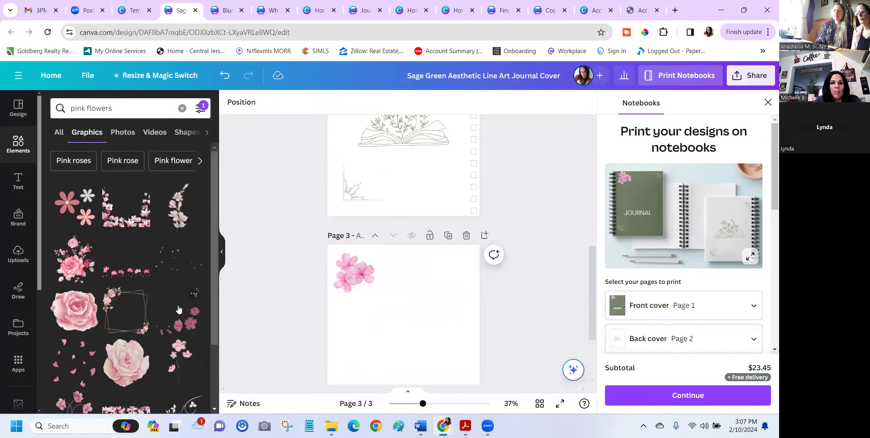
# - Add the pink blossom branch corner graphic to page 3 and place it toward the page's lower-right area
pyautogui.moveTo(203, 316); pyautogui.dragTo(380, 300)
pyautogui.scroll(-1, 478, 292)
pyautogui.moveTo(344, 208); pyautogui.dragTo(387, 252)
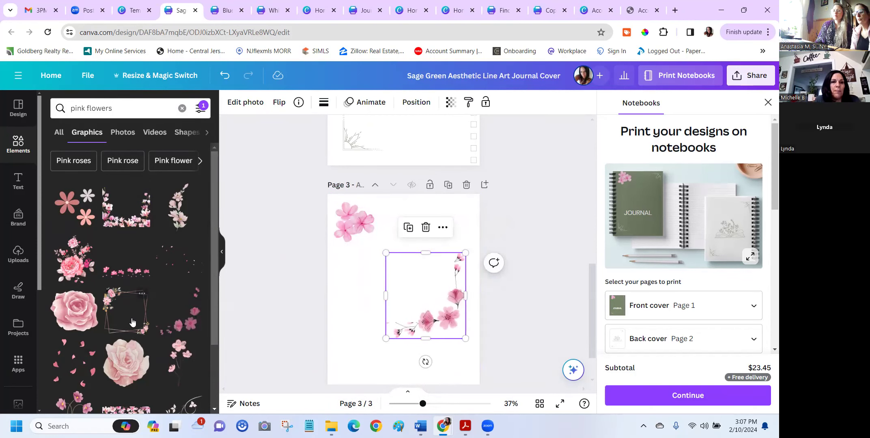
# - Try the animated falling-petals graphic on page 3, and delete it
pyautogui.click(174, 258)
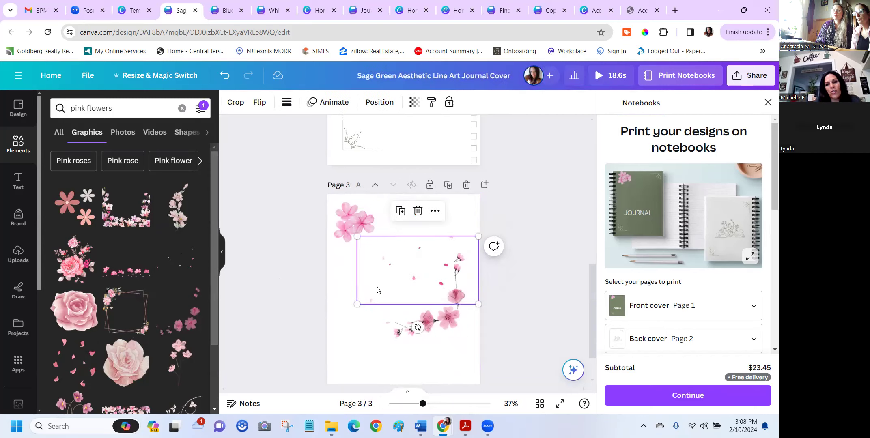
pyautogui.moveTo(406, 280); pyautogui.dragTo(396, 282)
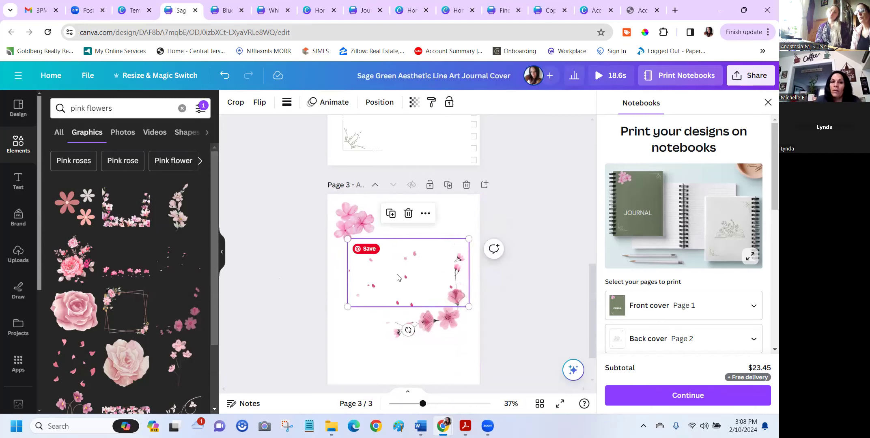
pyautogui.click(408, 214)
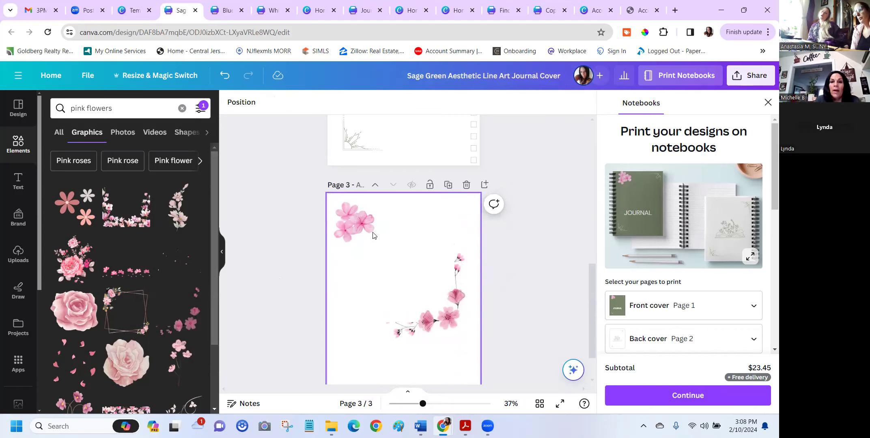
# - Lower the opacity of the pink flower graphic in page 3's upper-left corner so it looks fainter
pyautogui.click(368, 226)
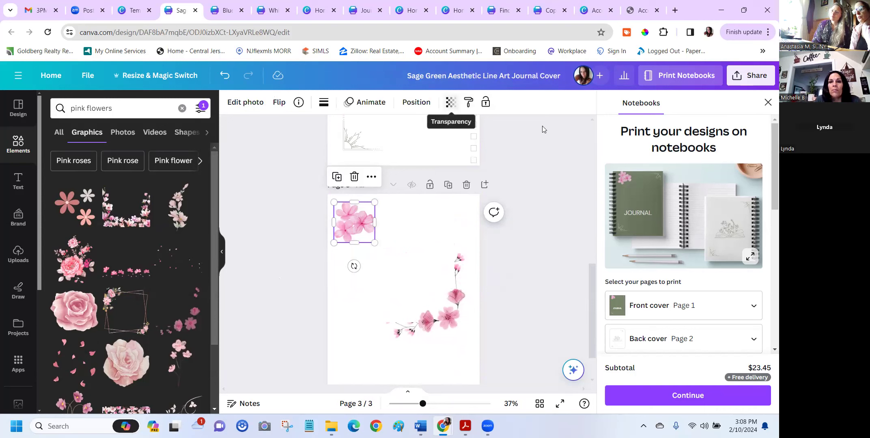
pyautogui.click(451, 102)
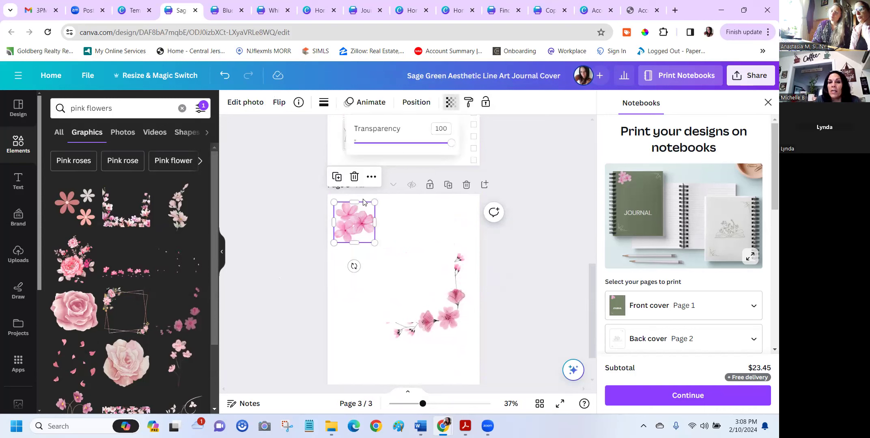
pyautogui.moveTo(451, 144); pyautogui.dragTo(424, 151)
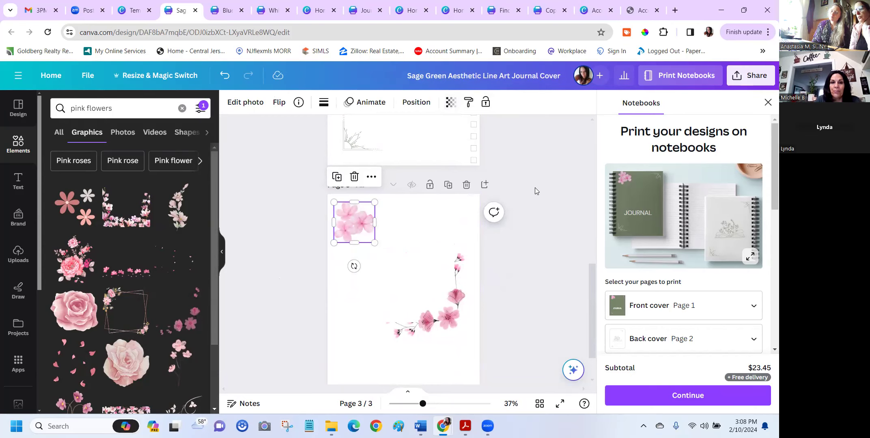
# - Try the Shadow, Lift, Hollow and Splice effects on page 1's JOURNAL title, and apply the Outline effect
pyautogui.scroll(10, 530, 189)
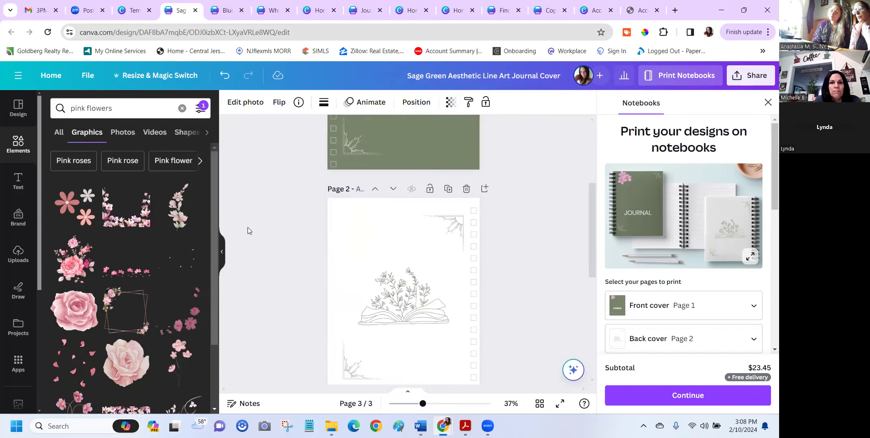
pyautogui.scroll(2, 283, 258)
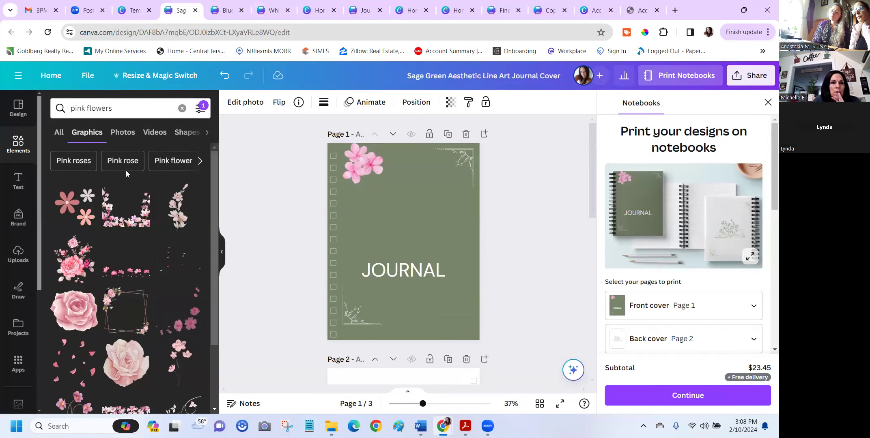
pyautogui.doubleClick(394, 273)
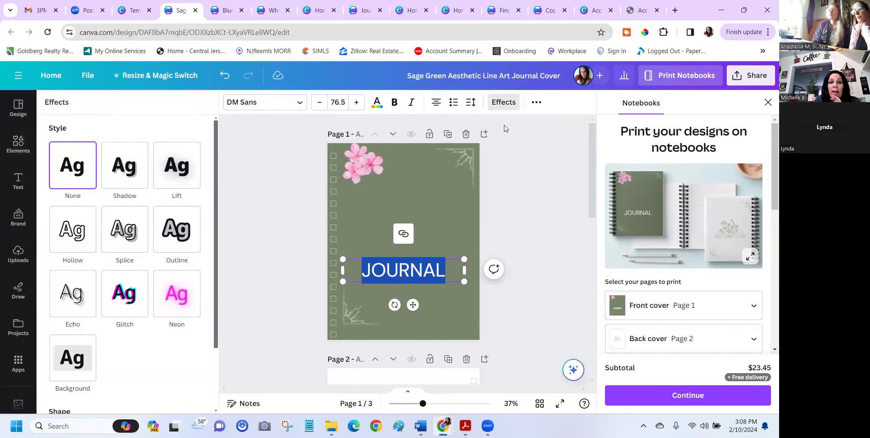
pyautogui.click(114, 180)
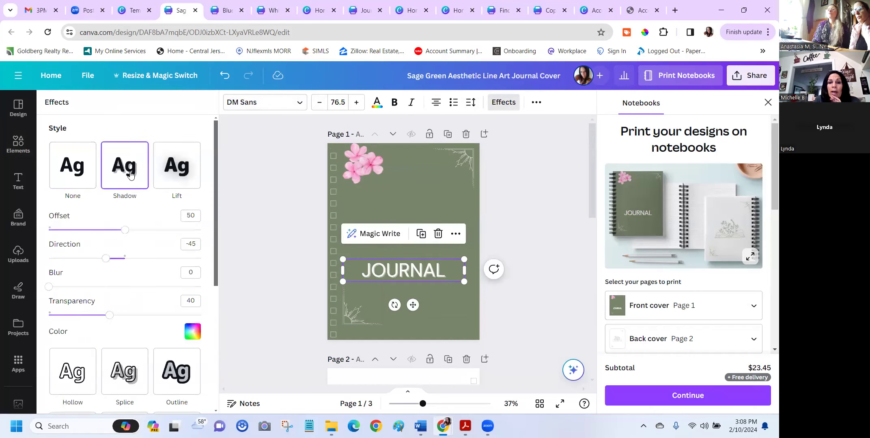
pyautogui.click(175, 178)
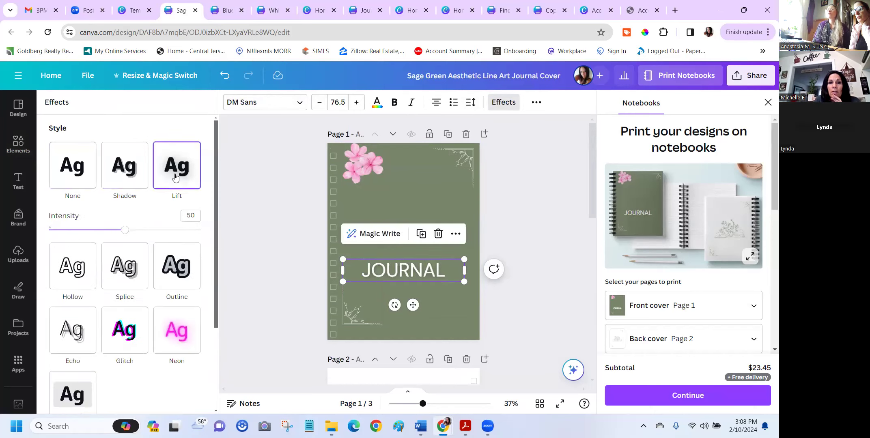
pyautogui.click(79, 269)
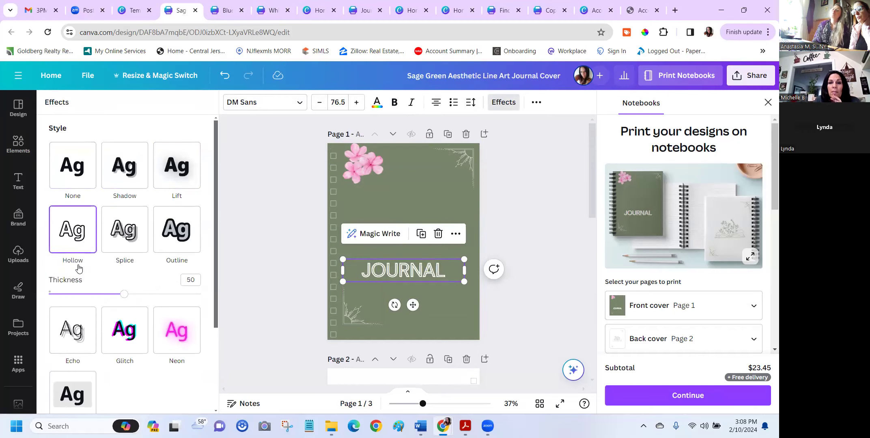
pyautogui.click(129, 236)
pyautogui.click(172, 238)
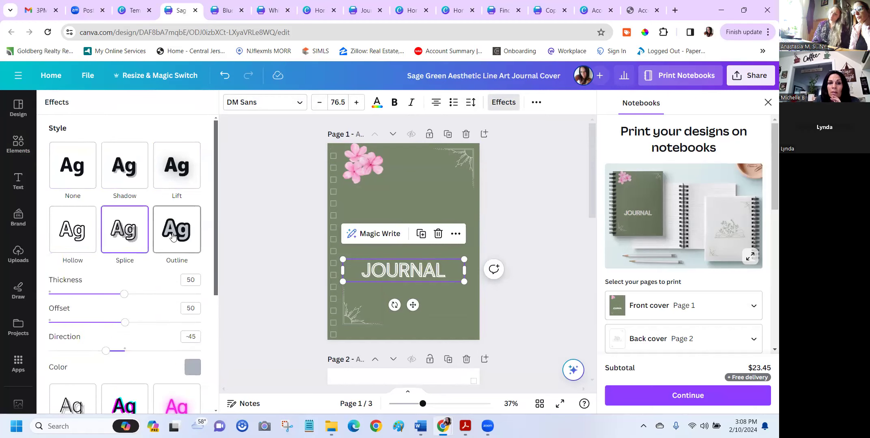
# - Try magenta and dark purple for the JOURNAL title's outline, and set the outline color to the palette's salmon pink
pyautogui.click(193, 311)
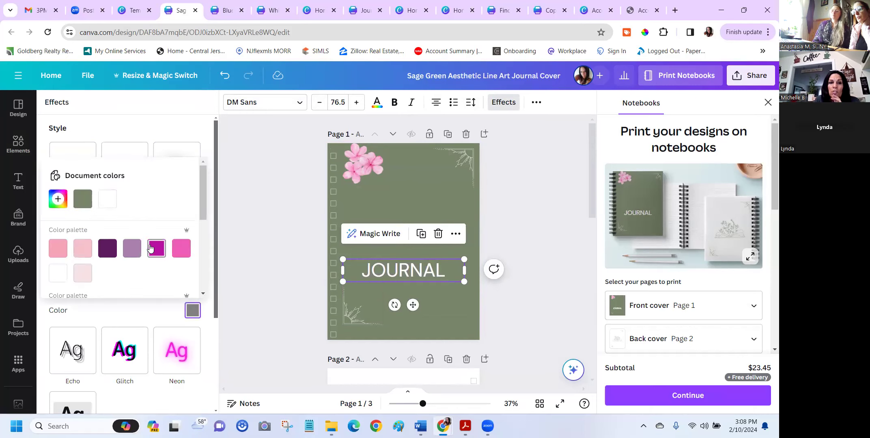
pyautogui.click(154, 250)
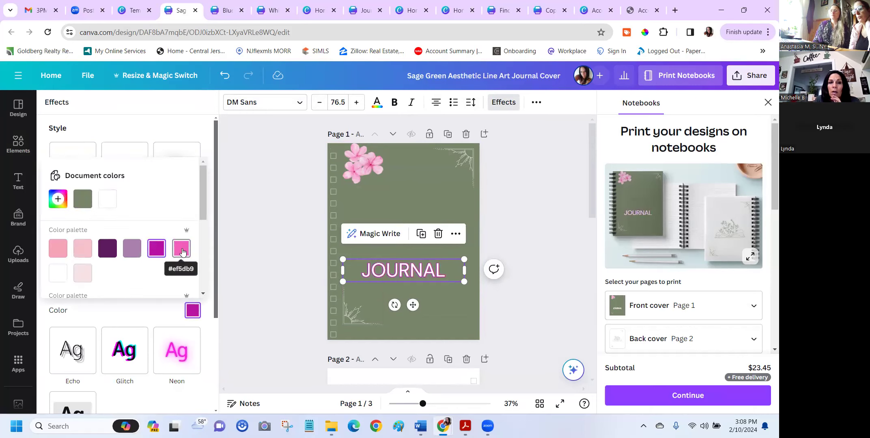
pyautogui.click(104, 251)
pyautogui.click(58, 248)
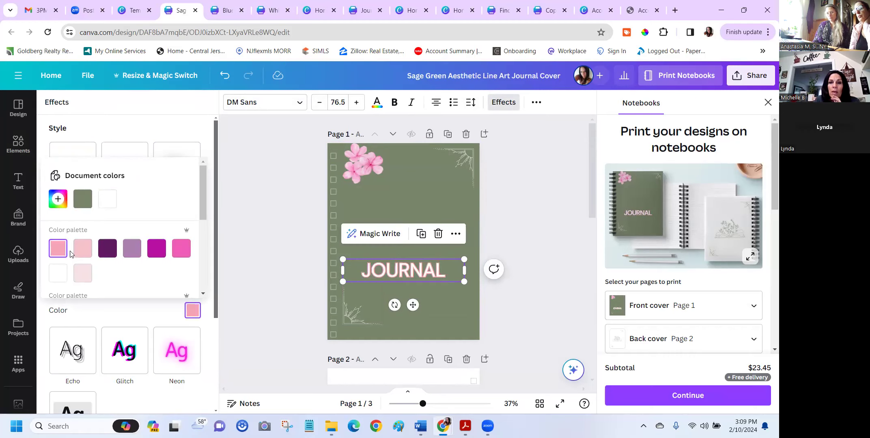
# - Move page 1's JOURNAL title down close to the cover's lower edge
pyautogui.click(256, 241)
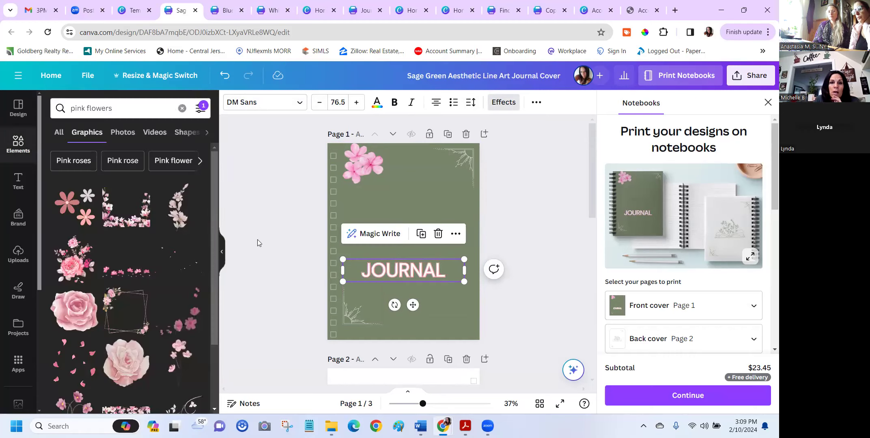
pyautogui.click(457, 163)
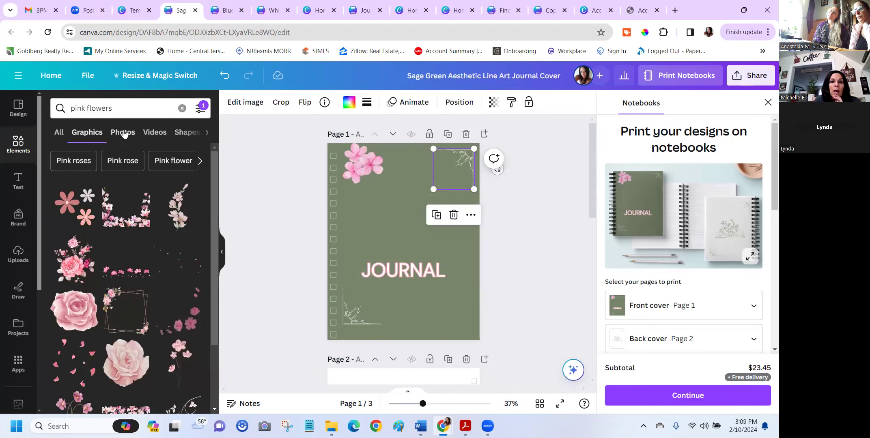
pyautogui.moveTo(413, 263); pyautogui.dragTo(416, 307)
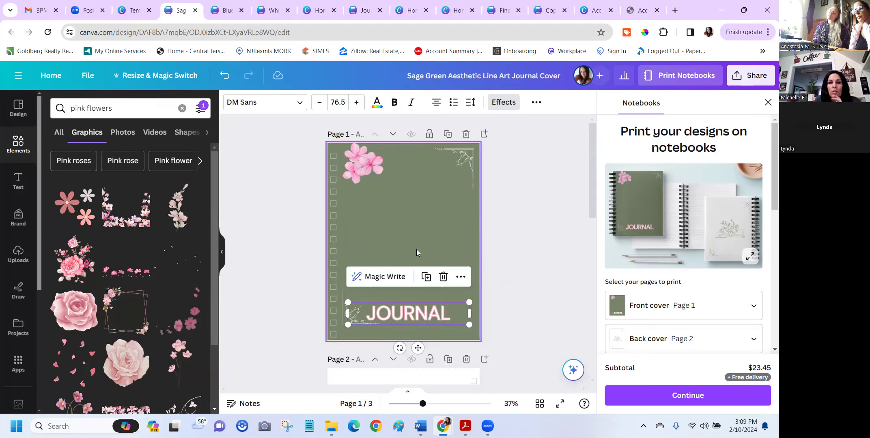
# - Search the elements for "frame", place one square frame on page 1 above the JOURNAL title, and delete the extra frame
pyautogui.click(114, 108)
pyautogui.click(60, 108)
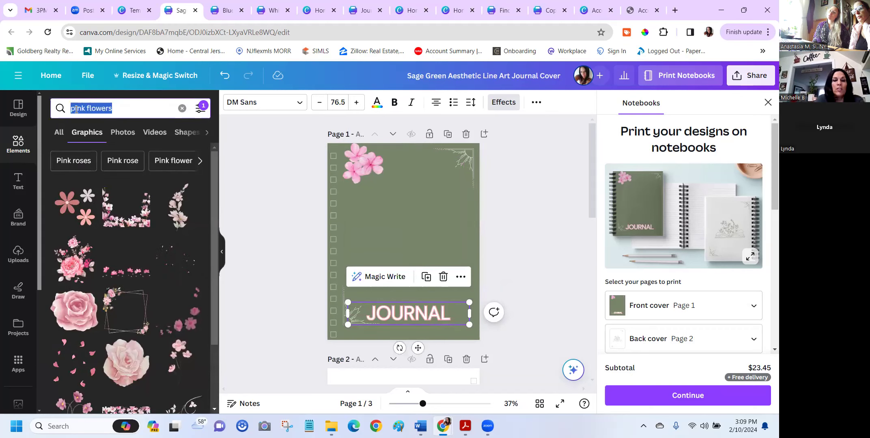
pyautogui.write('frame')
pyautogui.press('Return')
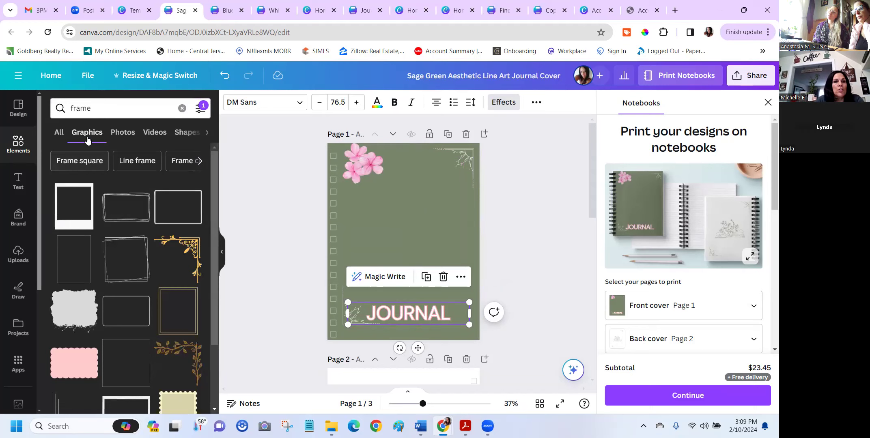
pyautogui.click(59, 132)
pyautogui.moveTo(70, 219); pyautogui.dragTo(406, 193)
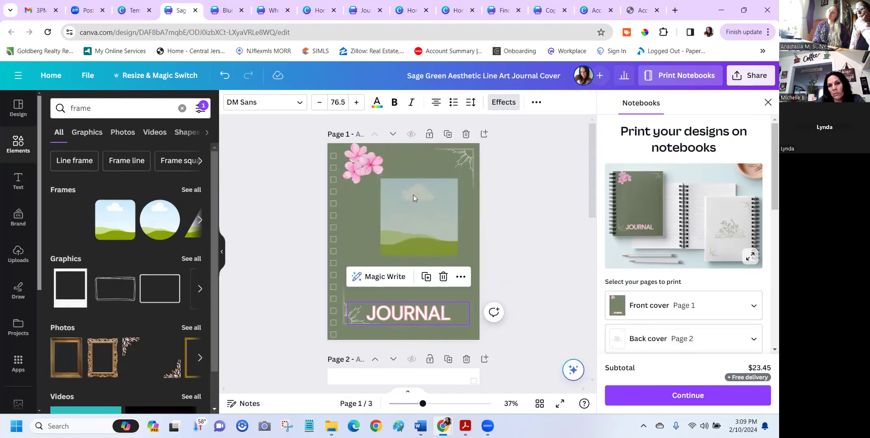
pyautogui.click(527, 212)
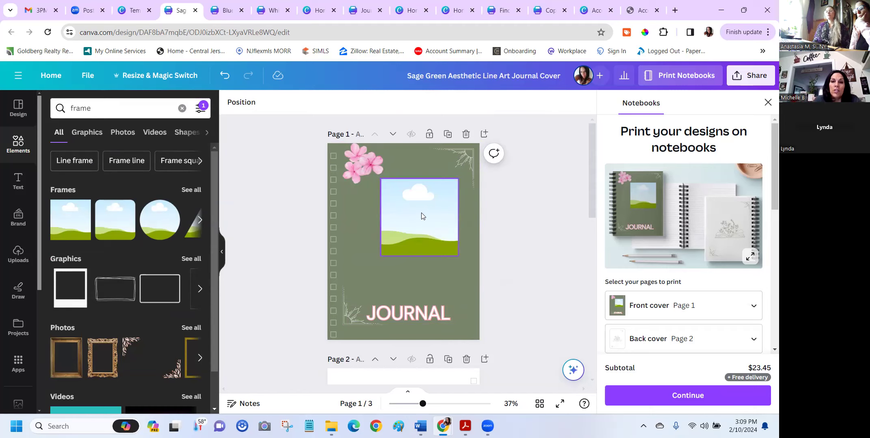
pyautogui.click(129, 215)
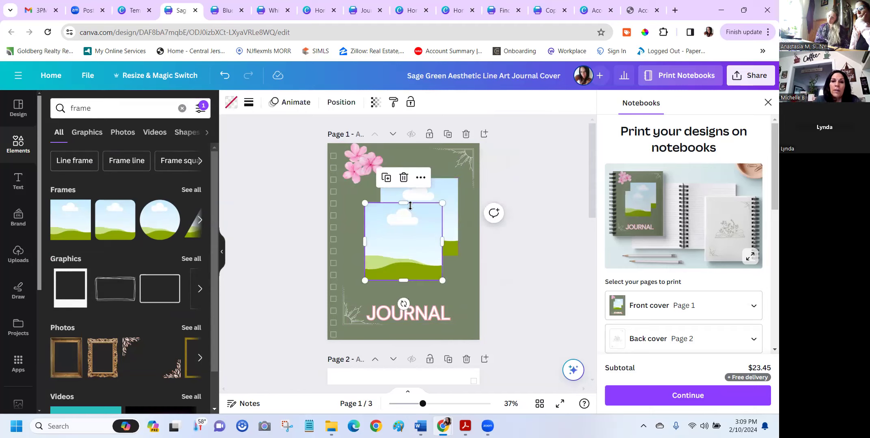
pyautogui.click(403, 179)
# - Add the smartphone frame from the full frames collection to page 1's left side, and shift the square frame to its upper right
pyautogui.click(192, 189)
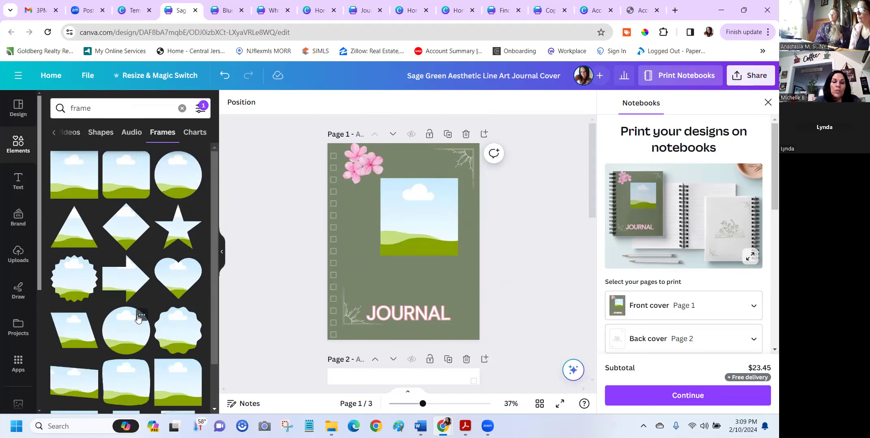
pyautogui.scroll(-3, 138, 320)
pyautogui.scroll(-4, 138, 319)
pyautogui.scroll(-1, 117, 310)
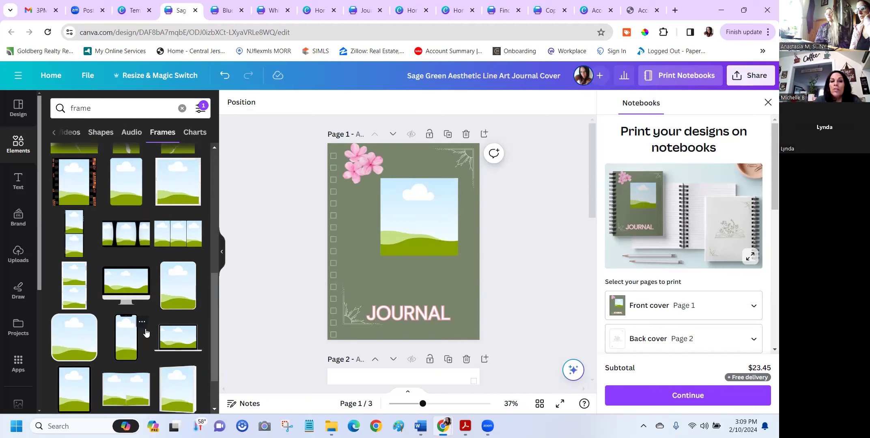
pyautogui.moveTo(121, 335); pyautogui.dragTo(360, 227)
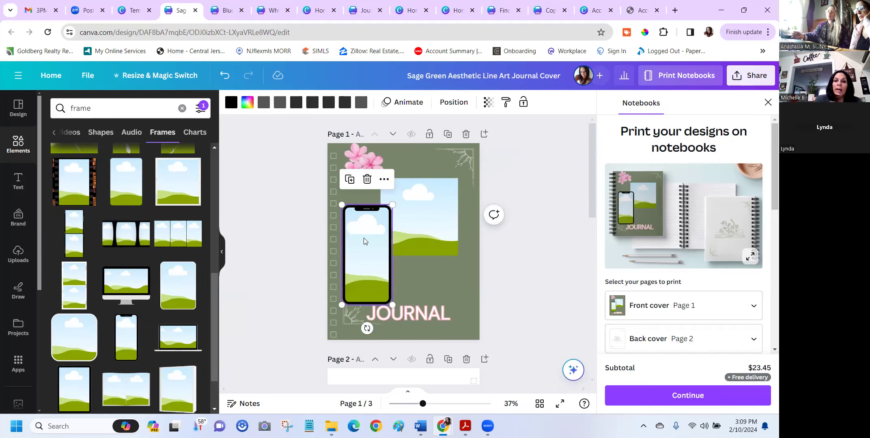
pyautogui.moveTo(422, 223); pyautogui.dragTo(433, 217)
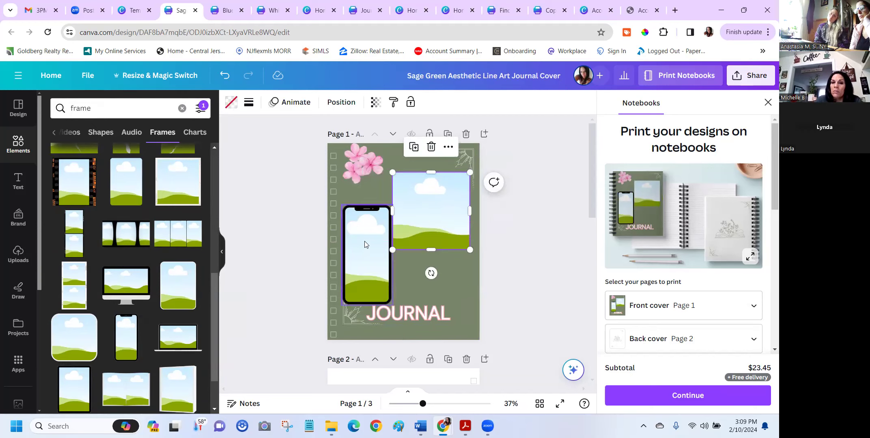
# - Search the frames for "cooking" and for "food"
pyautogui.scroll(5, 121, 249)
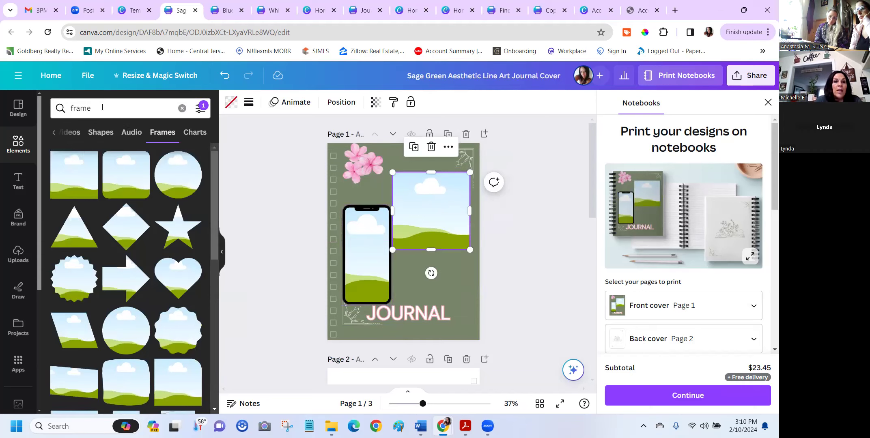
pyautogui.moveTo(102, 107); pyautogui.dragTo(70, 102)
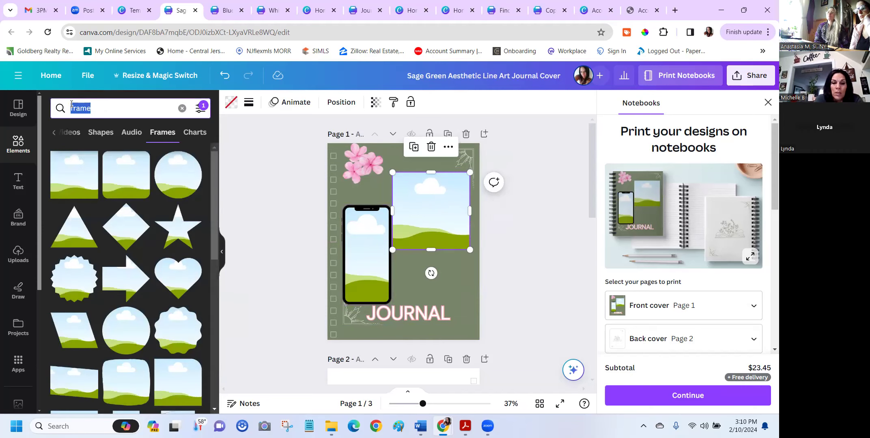
pyautogui.write('cooking')
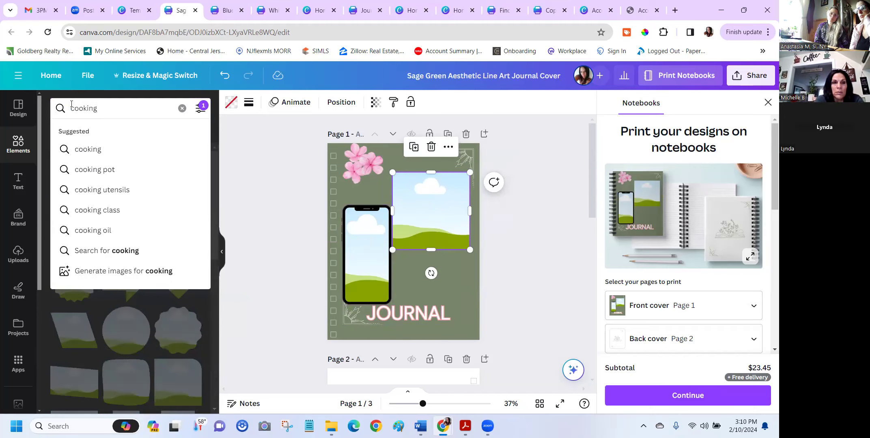
pyautogui.press('Return')
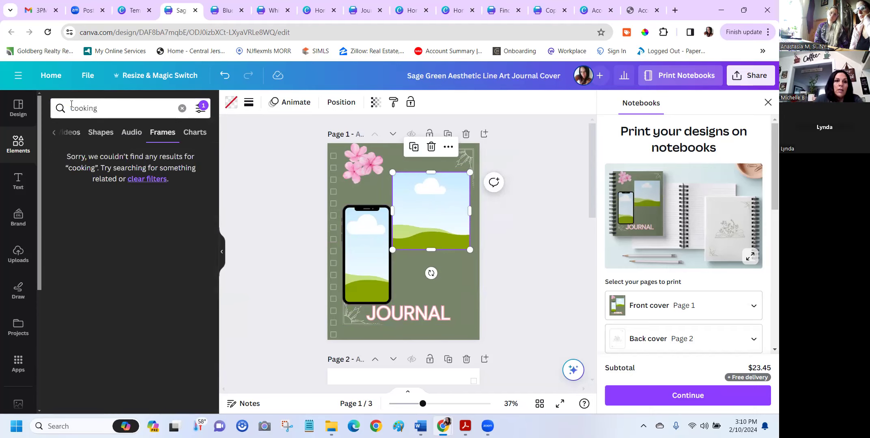
pyautogui.click(103, 108)
pyautogui.write('food')
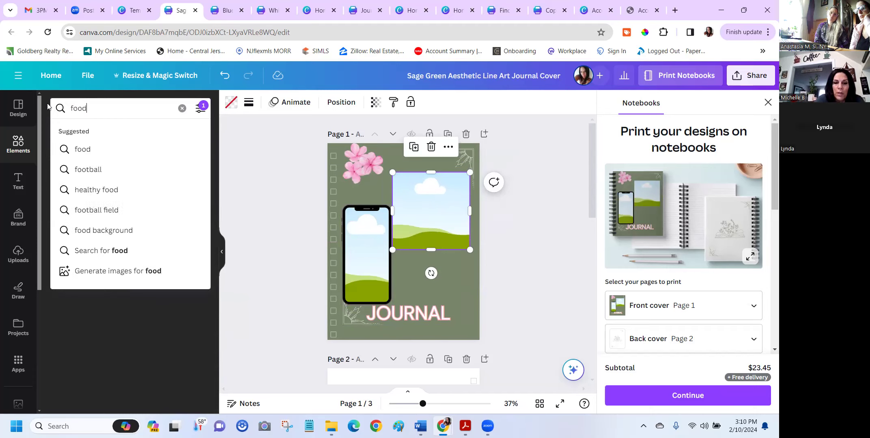
pyautogui.press('Return')
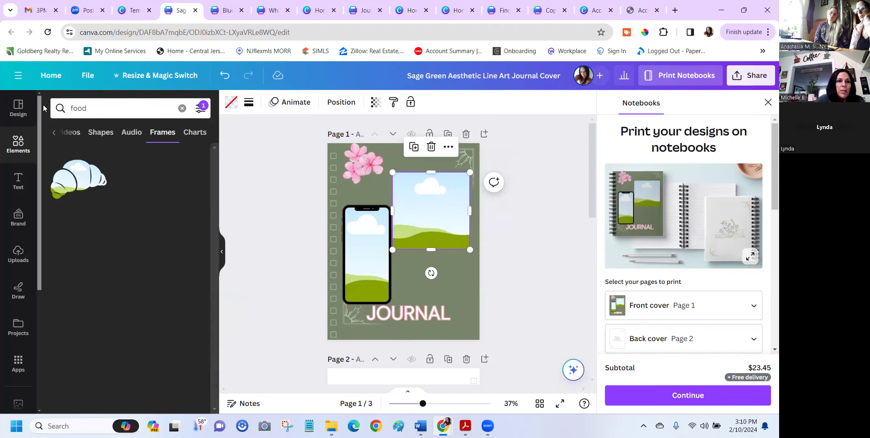
# - Start a fresh elements search for "food" without the frames filter, and show only the photos
pyautogui.click(18, 144)
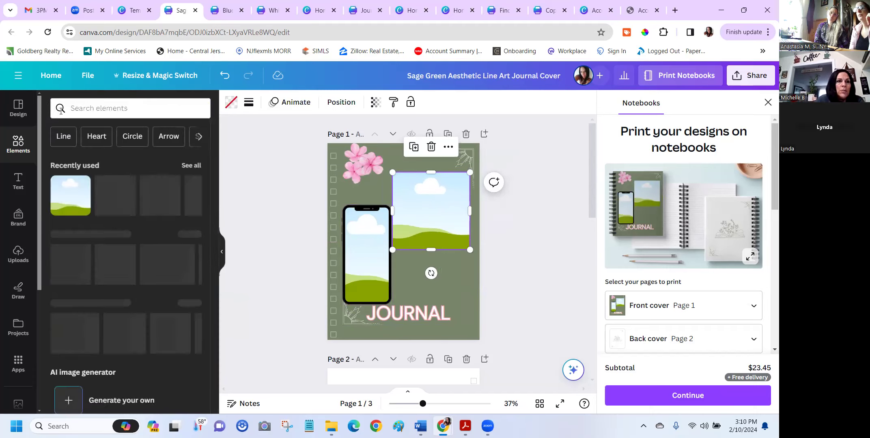
pyautogui.click(122, 107)
pyautogui.write('food')
pyautogui.press('Return')
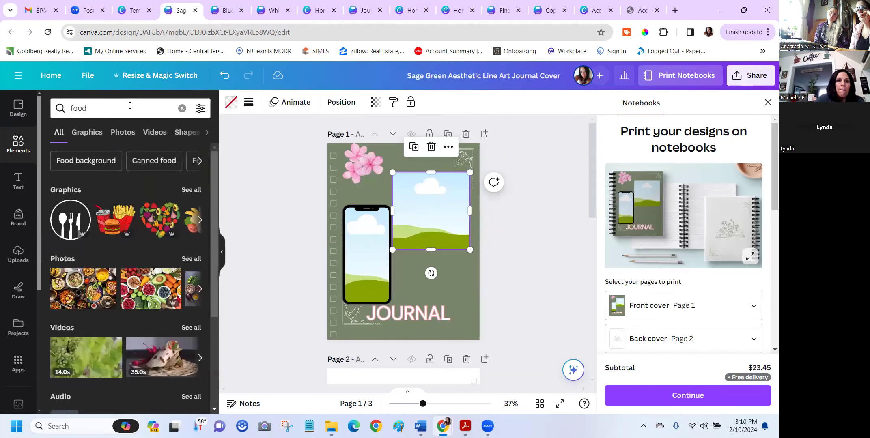
pyautogui.click(123, 134)
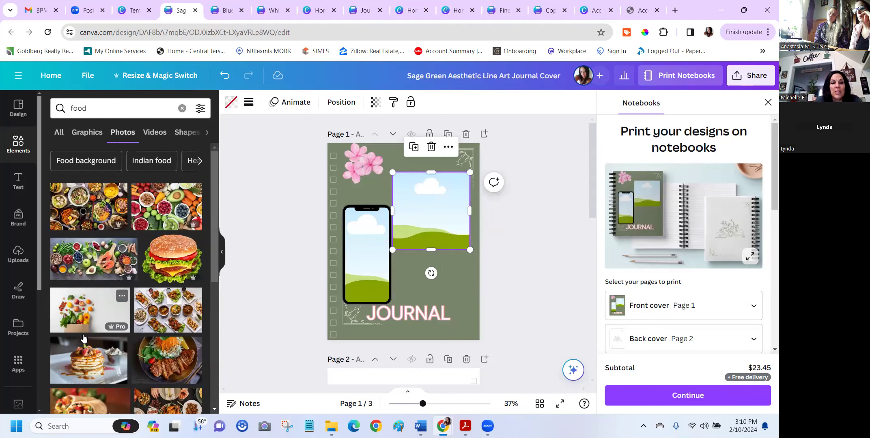
# - Try the pancake photo in page 1's square frame and shift the frame slightly, and undo both changes
pyautogui.moveTo(92, 365); pyautogui.dragTo(431, 213)
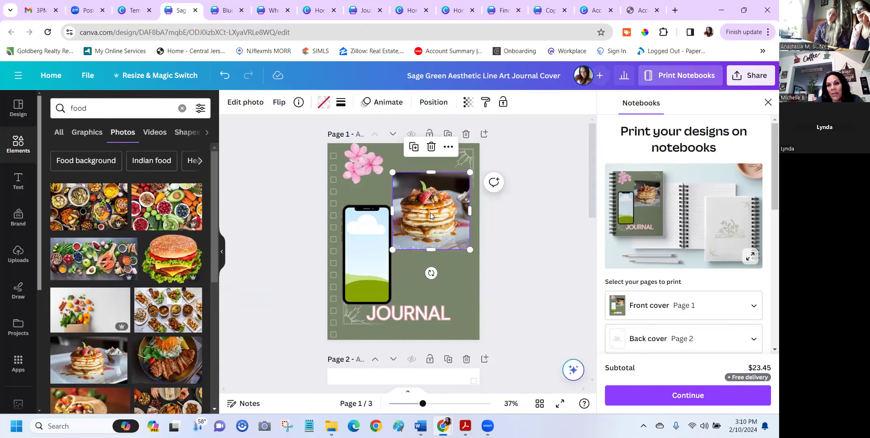
pyautogui.moveTo(423, 208)
pyautogui.mouseDown()
pyautogui.moveTo(426, 218)
pyautogui.moveTo(420, 204)
pyautogui.mouseUp()
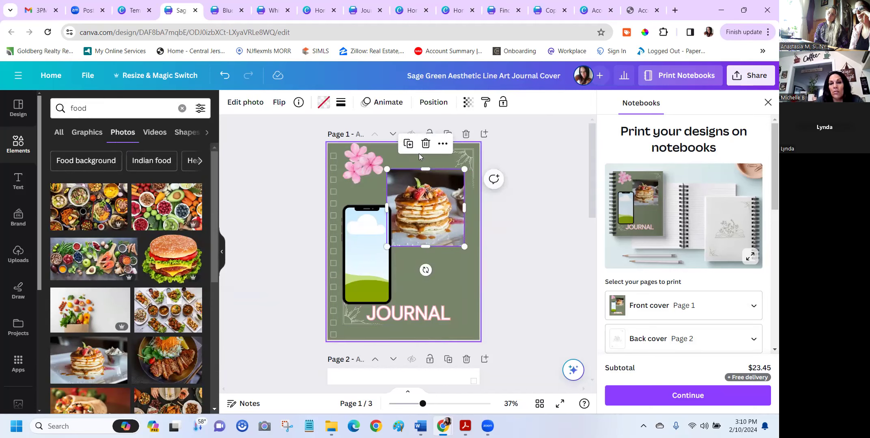
pyautogui.click(227, 78)
pyautogui.click(228, 79)
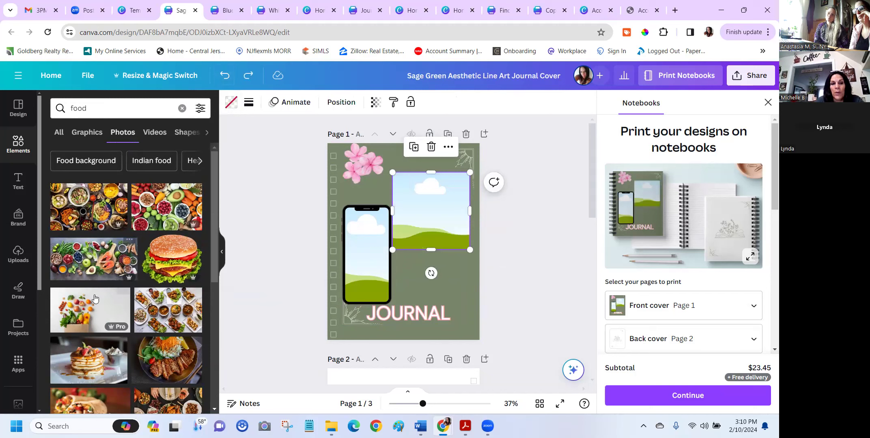
# - Fill the square frame with the photo of assorted dishes, and delete only the image from the frame
pyautogui.moveTo(114, 210); pyautogui.dragTo(401, 202)
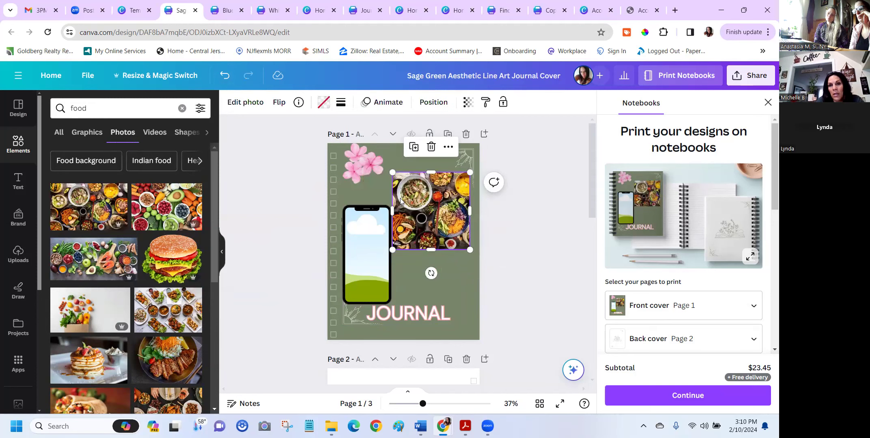
pyautogui.click(431, 147)
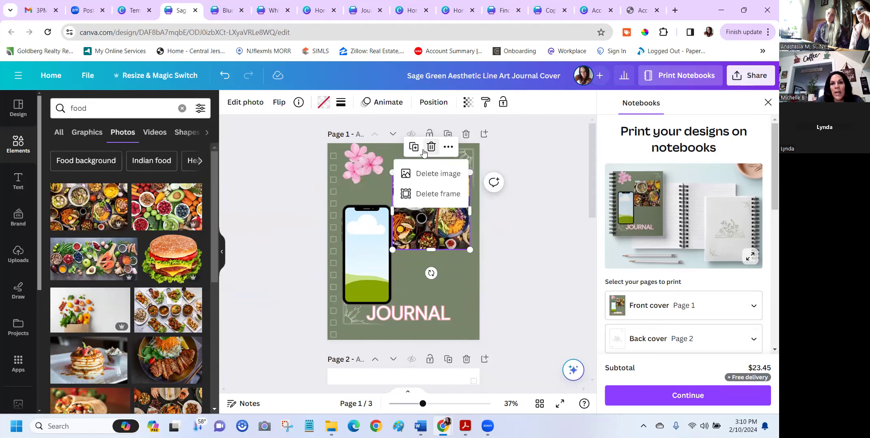
pyautogui.click(434, 173)
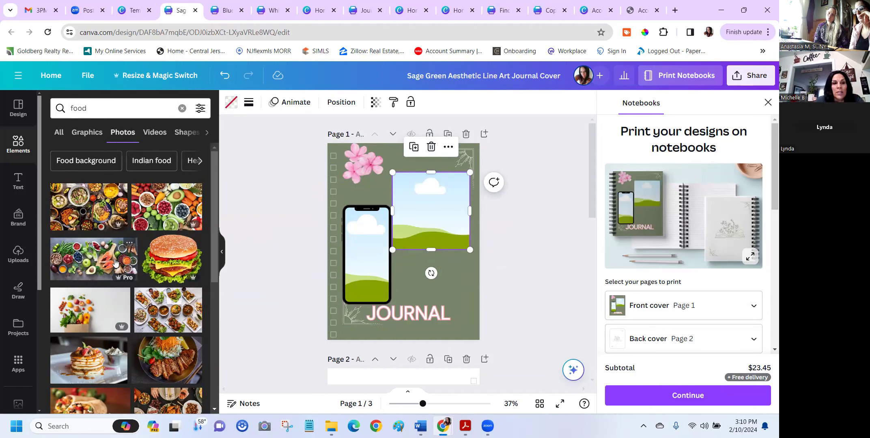
# - Try the round salad bowl photo in the smartphone frame, and undo it
pyautogui.scroll(-3, 124, 301)
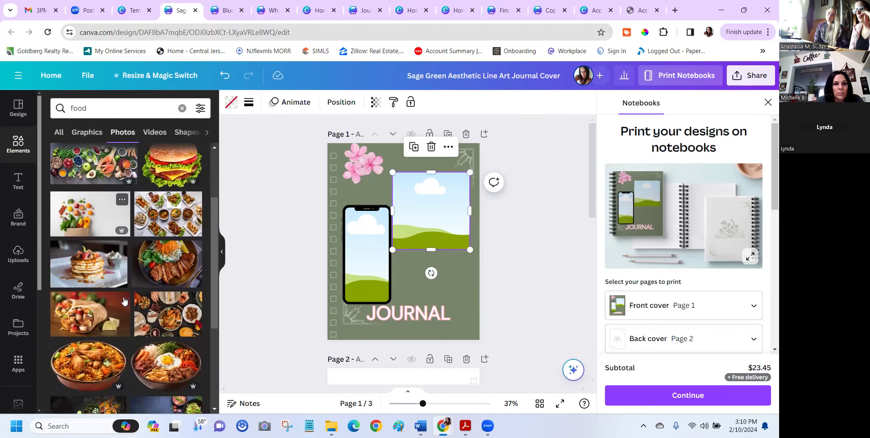
pyautogui.scroll(-5, 124, 301)
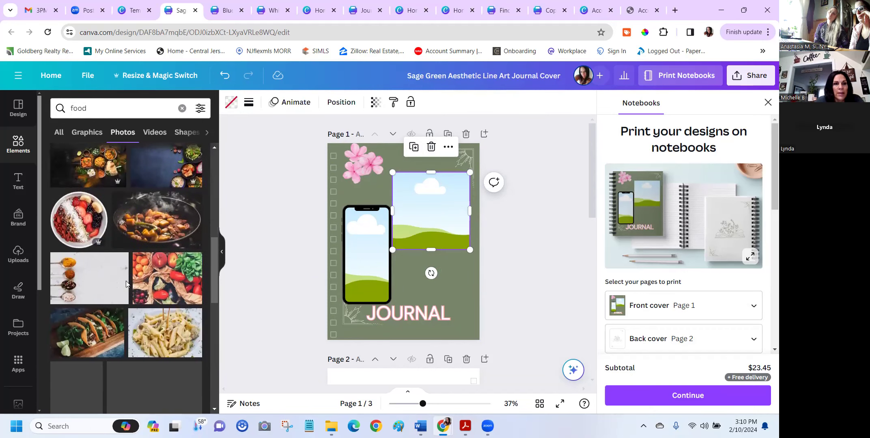
pyautogui.scroll(-5, 126, 283)
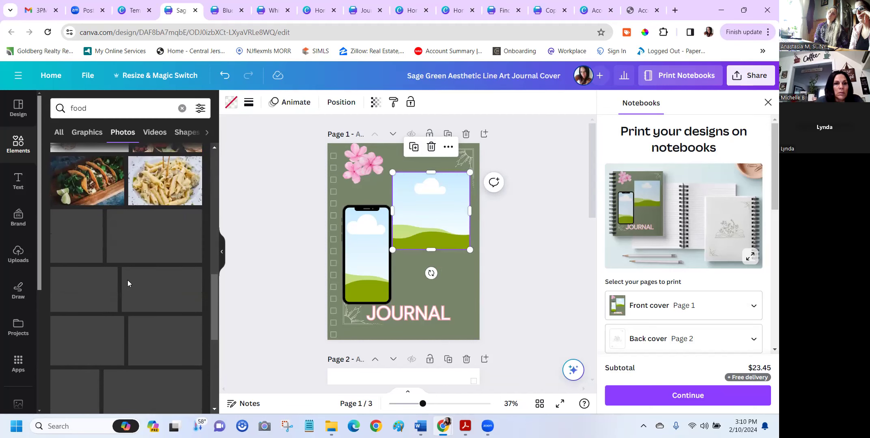
pyautogui.moveTo(73, 239); pyautogui.dragTo(347, 228)
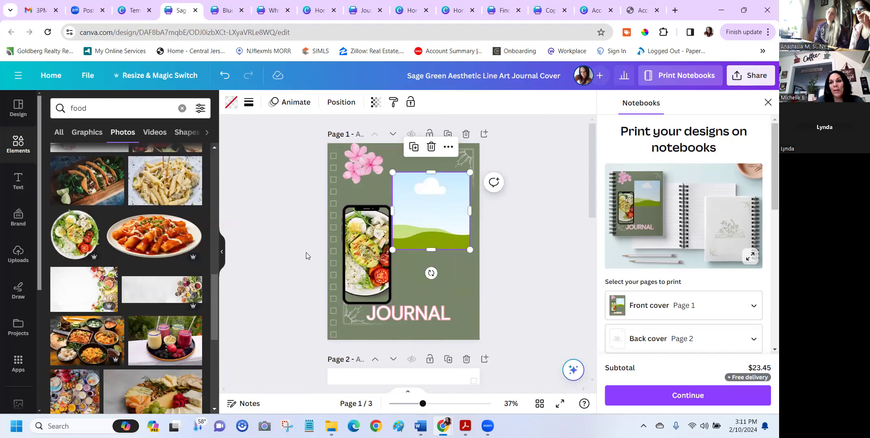
pyautogui.click(225, 78)
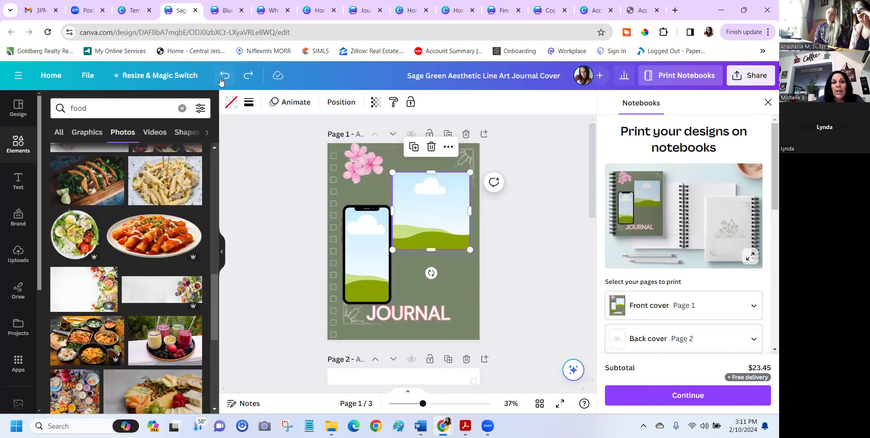
# - Place the salad bowl photo in page 1's square frame, and drop the same photo outside the two frames to cover the page
pyautogui.moveTo(80, 232); pyautogui.dragTo(411, 202)
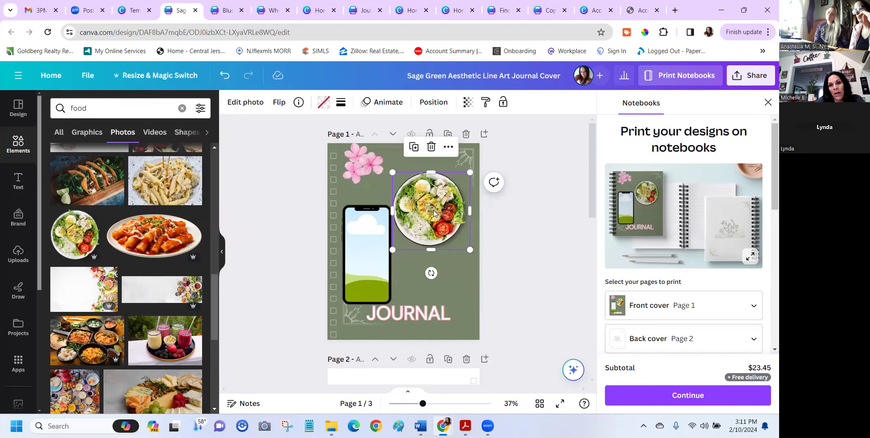
pyautogui.click(455, 275)
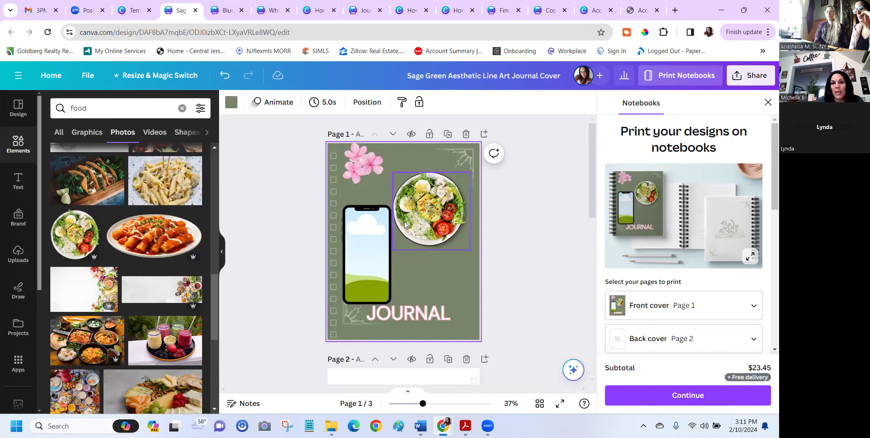
pyautogui.moveTo(76, 235); pyautogui.dragTo(337, 227)
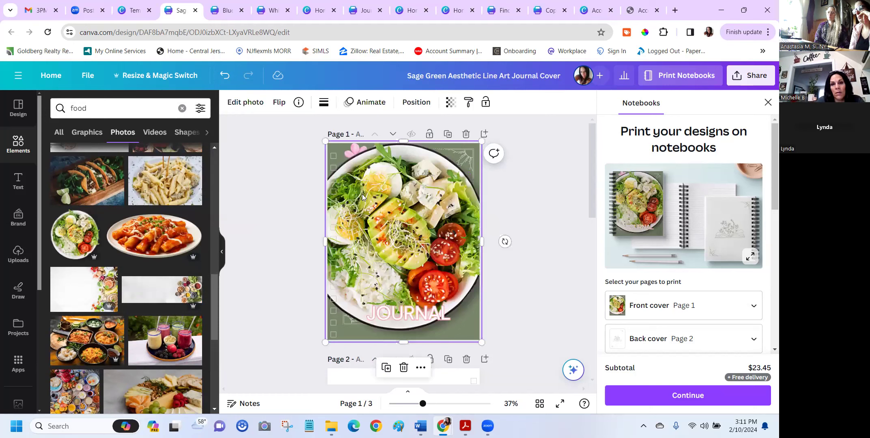
# - Undo the photo covering page 1, and place the round salad bowl photo in the smartphone frame
pyautogui.click(224, 75)
pyautogui.moveTo(76, 235); pyautogui.dragTo(356, 248)
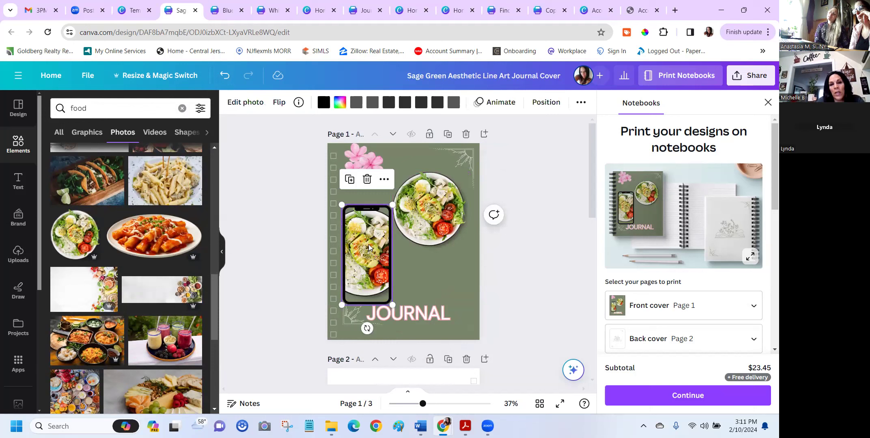
# - Shift the salad bowl image to the right inside the smartphone frame, and move the frame slightly up the page
pyautogui.click(398, 258)
pyautogui.click(365, 243)
pyautogui.doubleClick(363, 244)
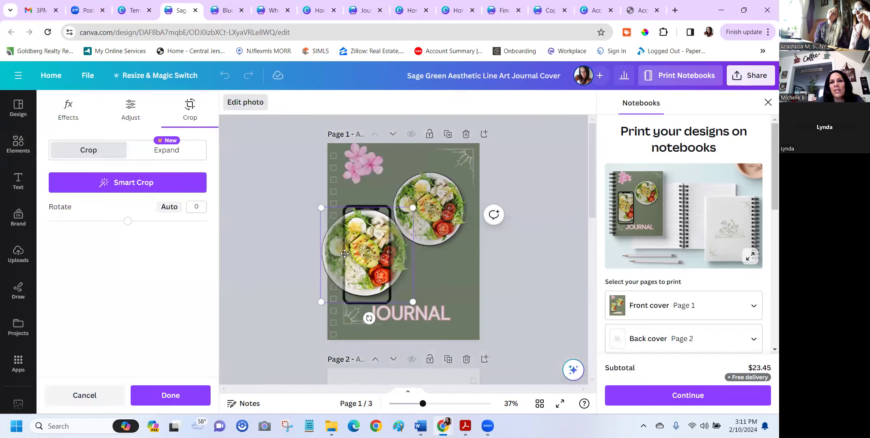
pyautogui.moveTo(367, 258); pyautogui.dragTo(394, 251)
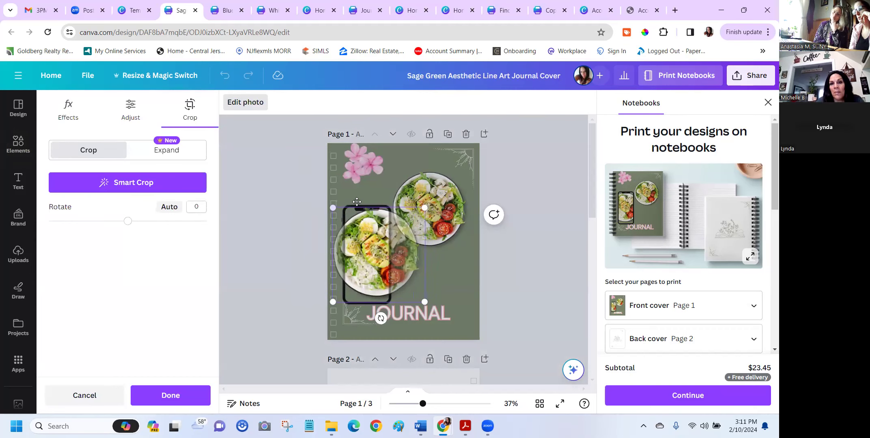
pyautogui.click(461, 273)
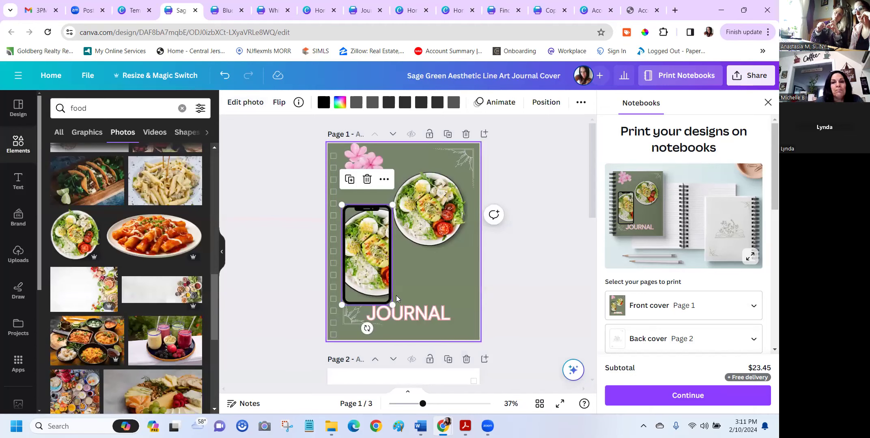
pyautogui.moveTo(382, 263); pyautogui.dragTo(383, 248)
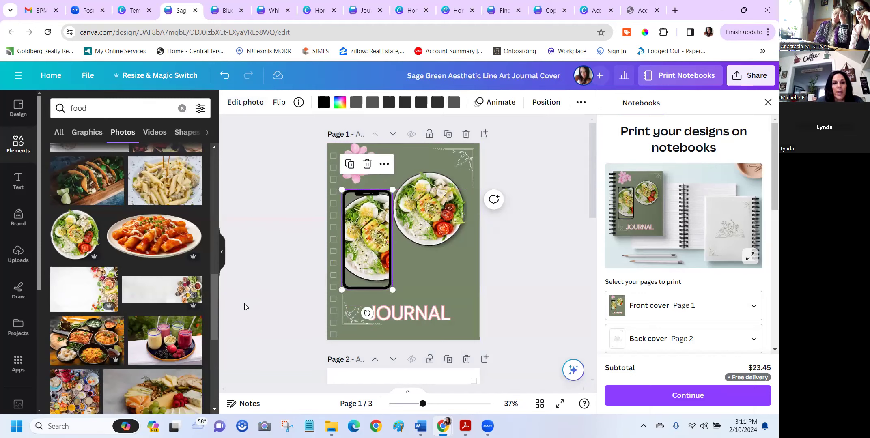
# - Search the graphics elements for "food black white"
pyautogui.click(90, 135)
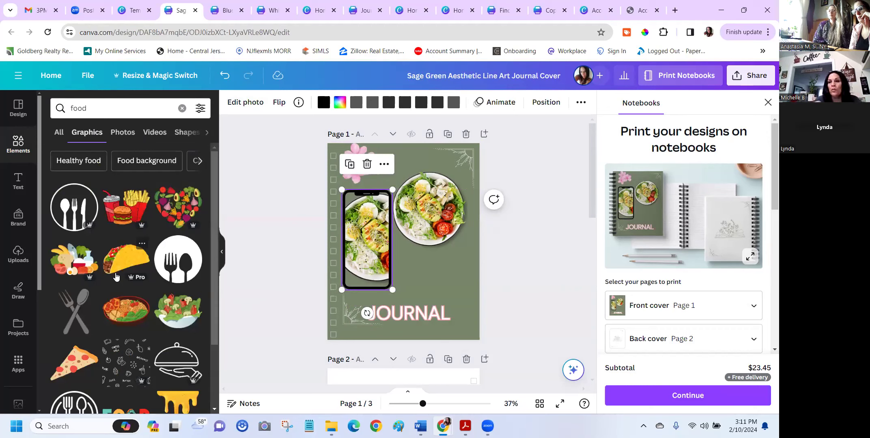
pyautogui.click(110, 109)
pyautogui.write('b')
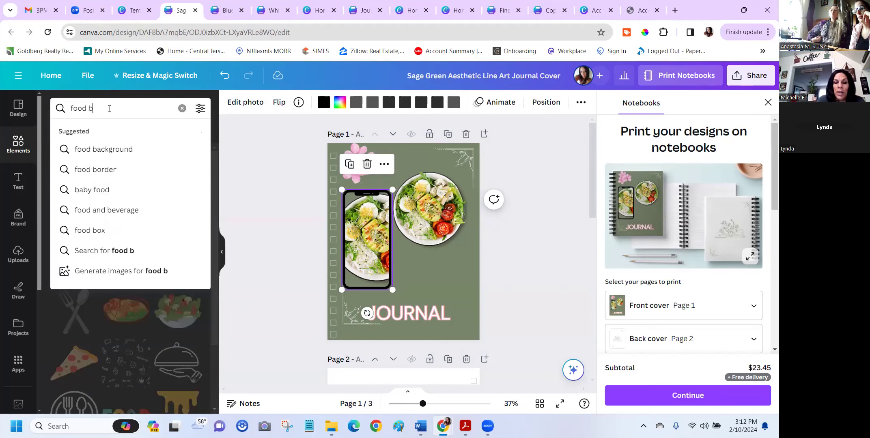
pyautogui.write('lack white')
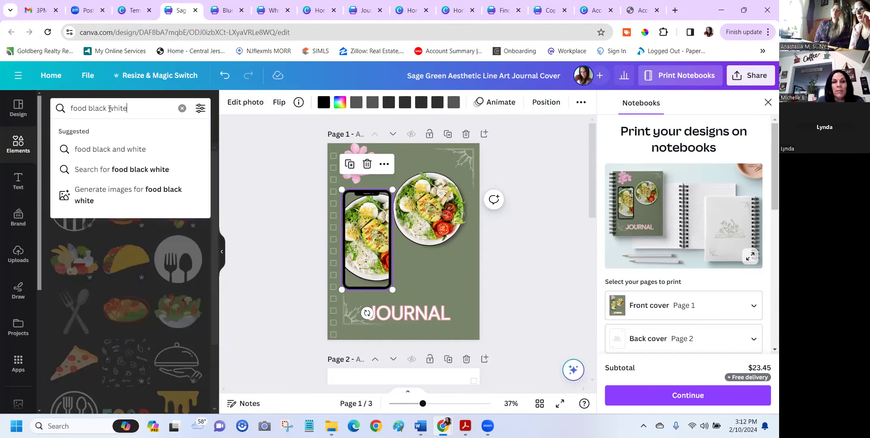
pyautogui.press('Return')
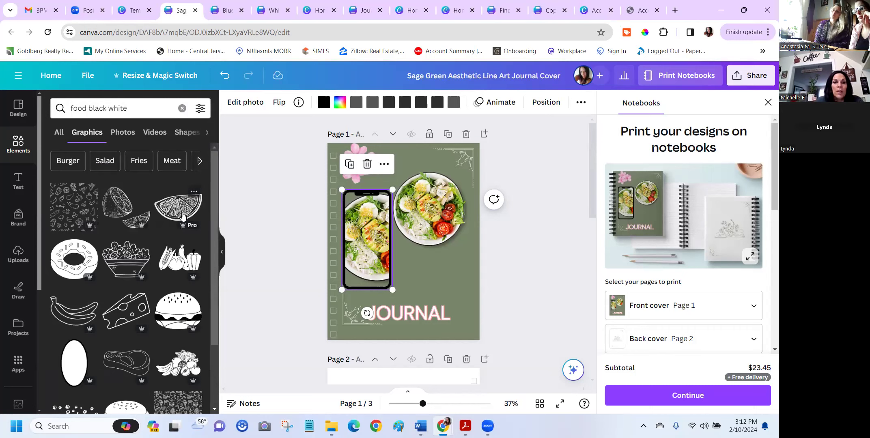
# - Star the lemon slice sketch illustration among the black and white food graphics
pyautogui.moveTo(180, 207)
pyautogui.mouseDown()
pyautogui.moveTo(247, 213)
pyautogui.moveTo(231, 202)
pyautogui.moveTo(172, 207)
pyautogui.mouseUp()
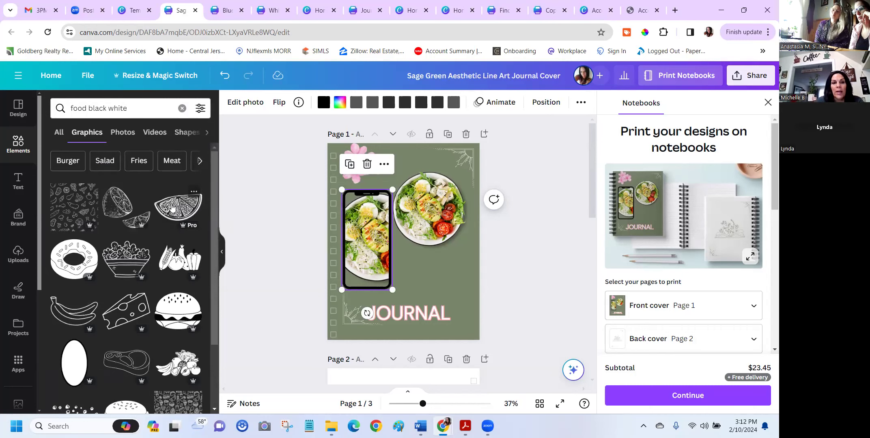
pyautogui.click(194, 192)
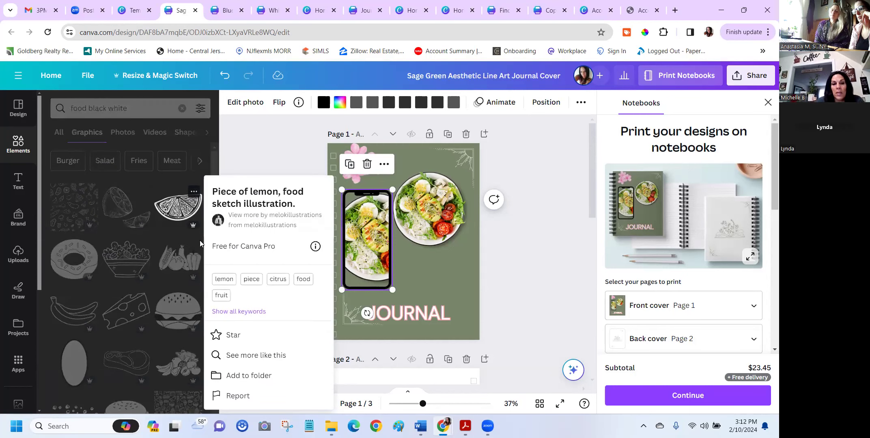
pyautogui.click(216, 336)
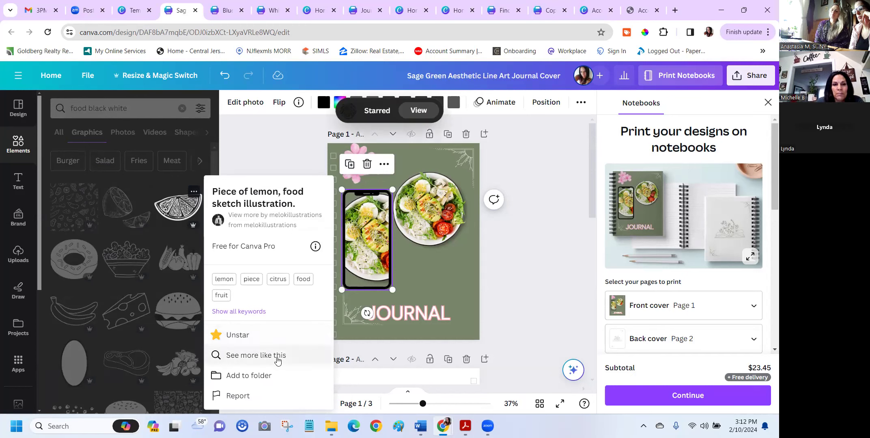
# - Browse more graphics like the lemon slice sketch, and return to the search results
pyautogui.click(253, 357)
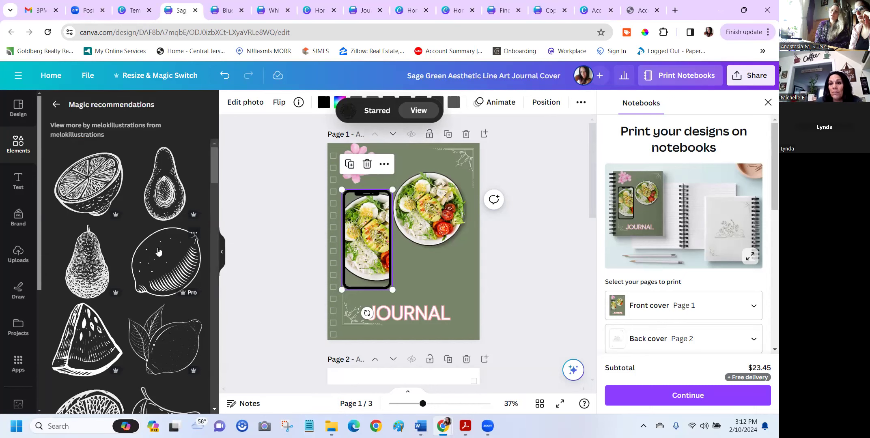
pyautogui.scroll(-5, 126, 210)
pyautogui.scroll(-5, 126, 214)
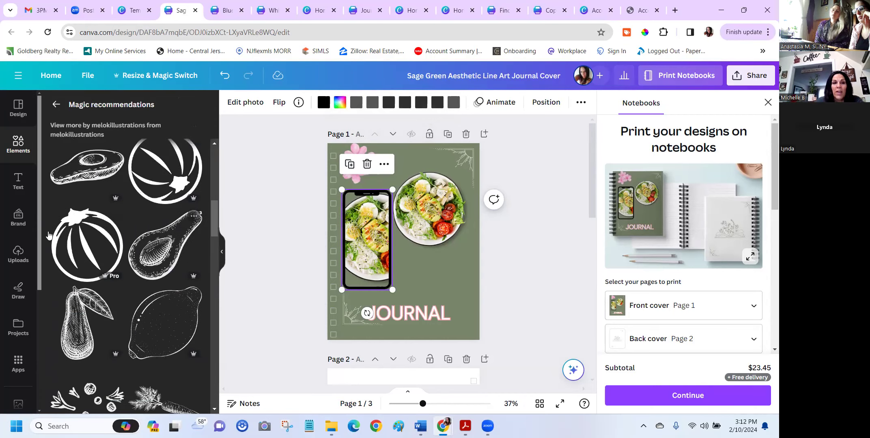
pyautogui.scroll(5, 124, 323)
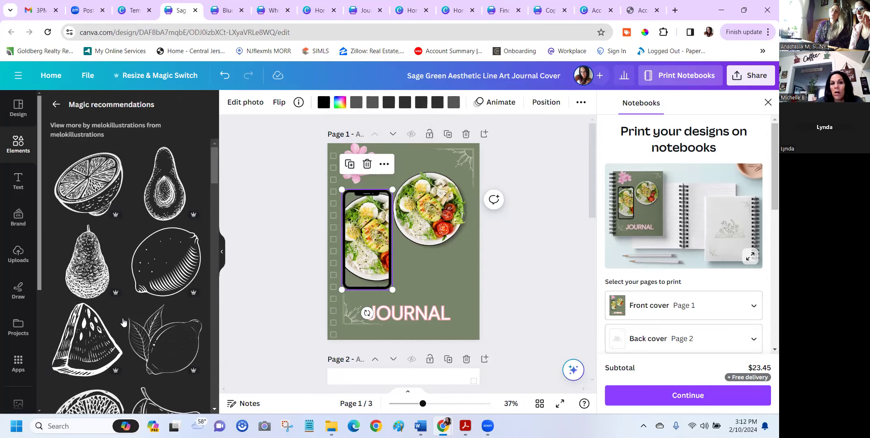
pyautogui.click(57, 104)
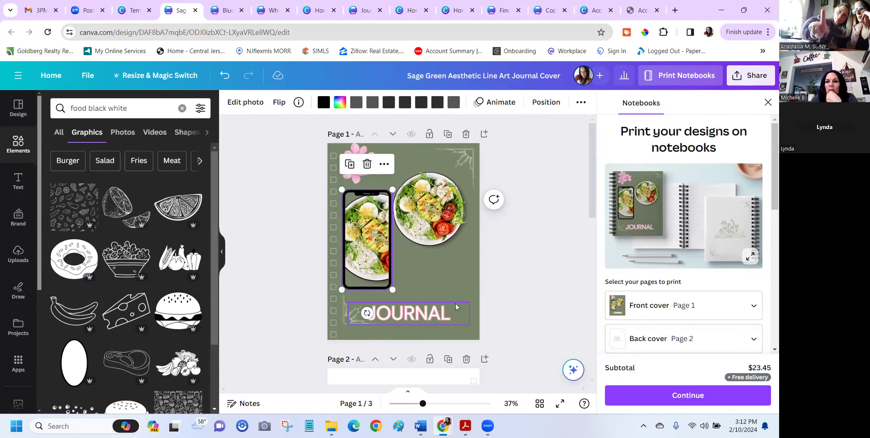
# - Move the JOURNAL title slightly up and to the right on page 1
pyautogui.moveTo(433, 313); pyautogui.dragTo(435, 305)
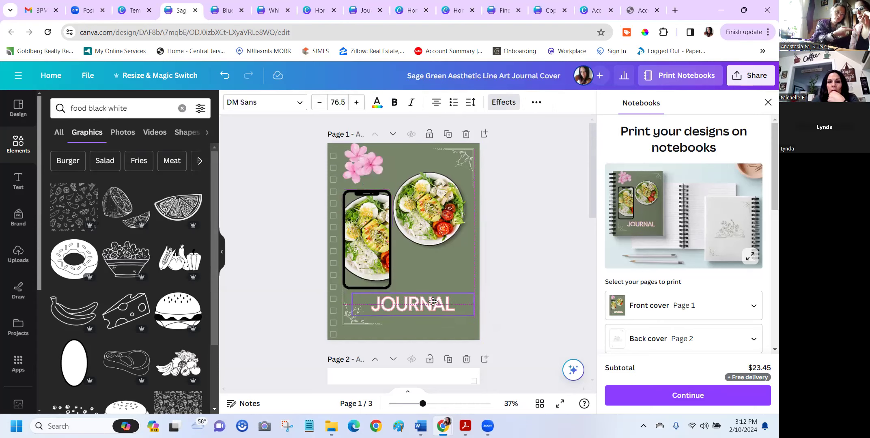
pyautogui.click(440, 288)
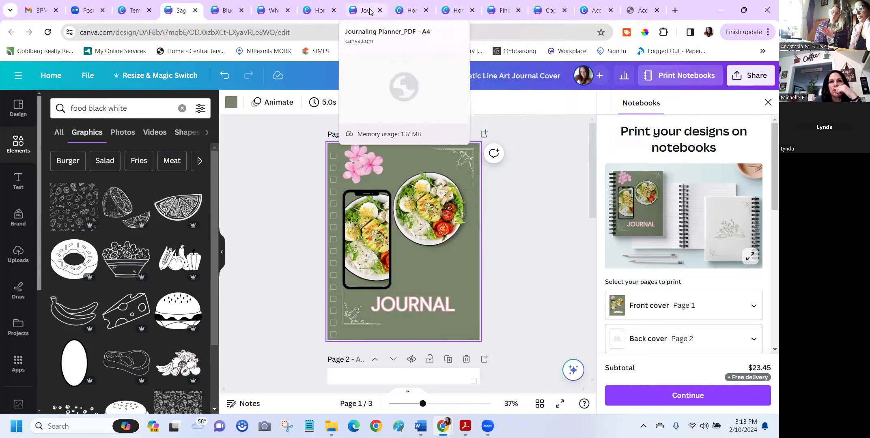
# - Switch to the White Grey Minimalist Modern Calendar Monthly Planner design and examine its calendar table
pyautogui.click(272, 12)
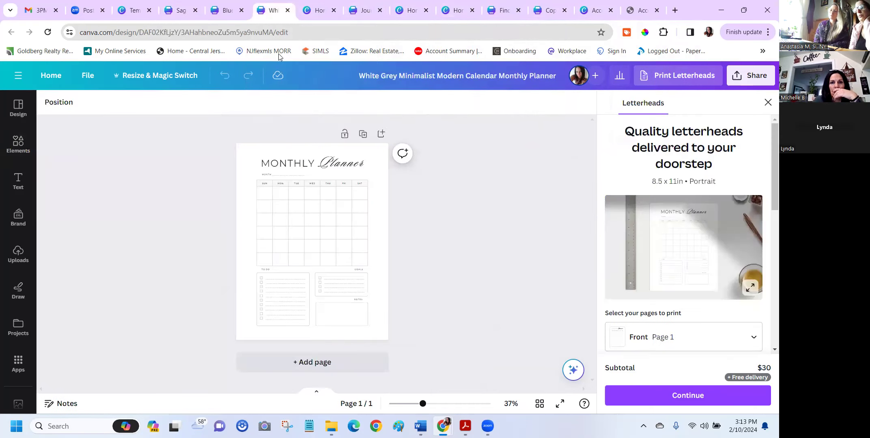
pyautogui.moveTo(423, 404); pyautogui.dragTo(435, 404)
pyautogui.scroll(2, 394, 189)
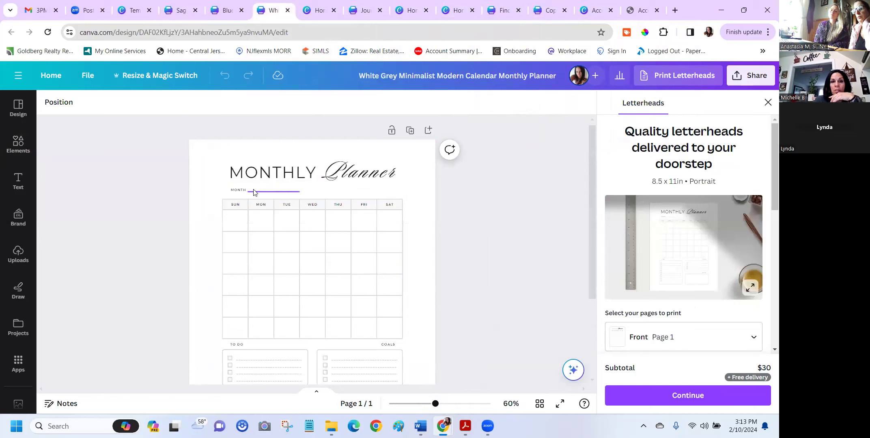
pyautogui.click(384, 219)
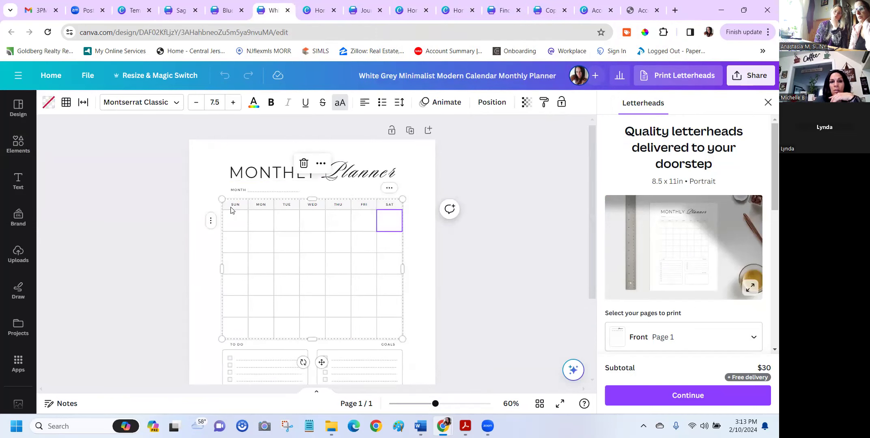
pyautogui.click(211, 165)
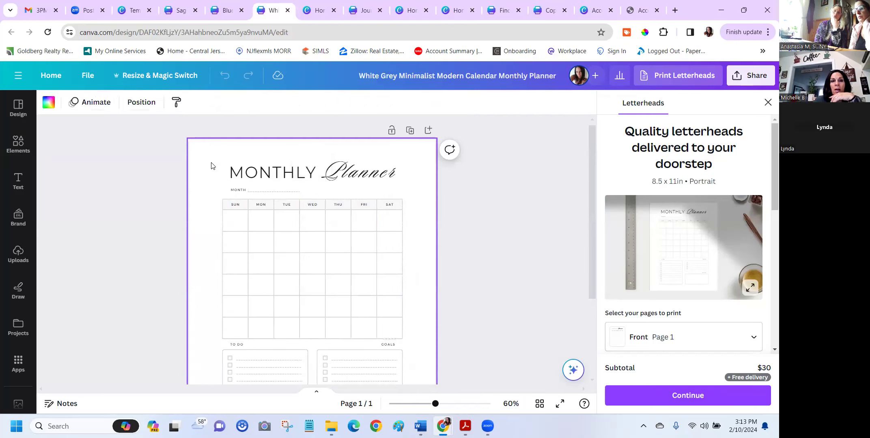
# - Try Montserrat Classic on the planner's MONTHLY heading, and set the heading's font to Roca One
pyautogui.click(257, 173)
pyautogui.doubleClick(257, 173)
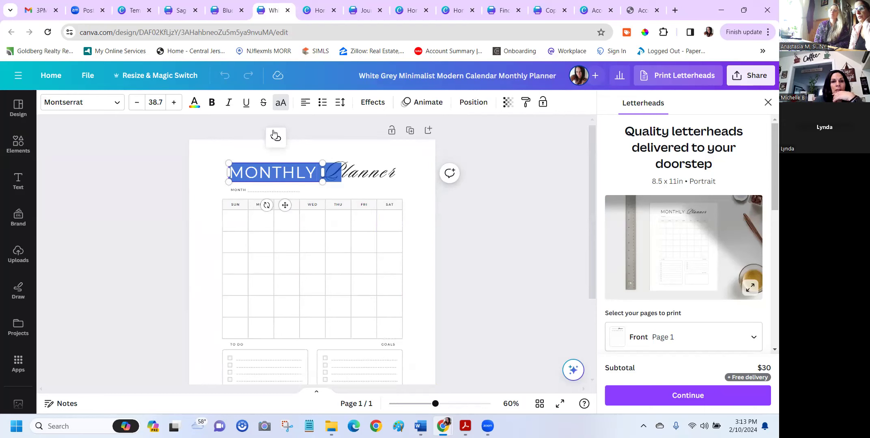
pyautogui.click(117, 103)
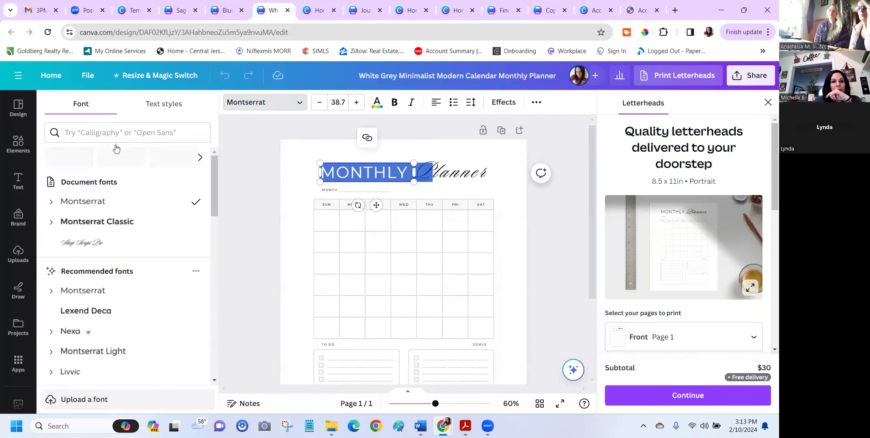
pyautogui.click(116, 223)
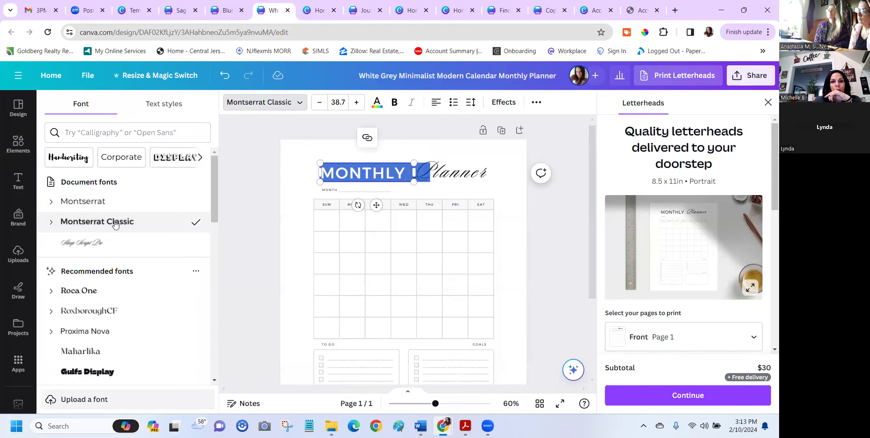
pyautogui.click(141, 207)
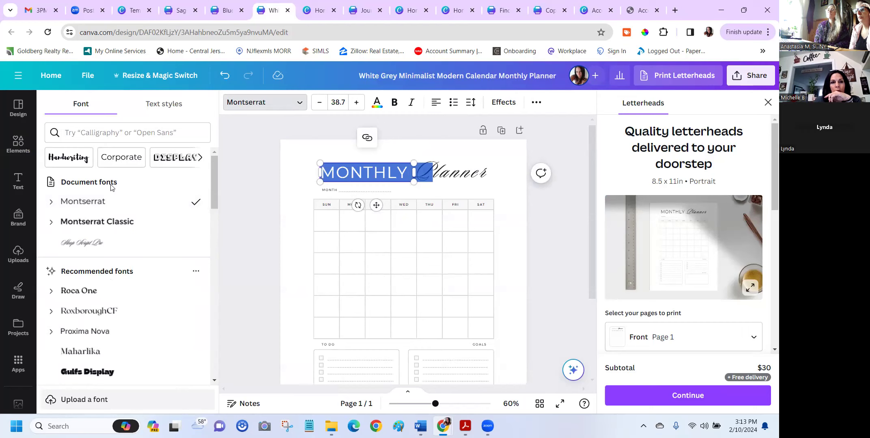
pyautogui.scroll(-2, 119, 227)
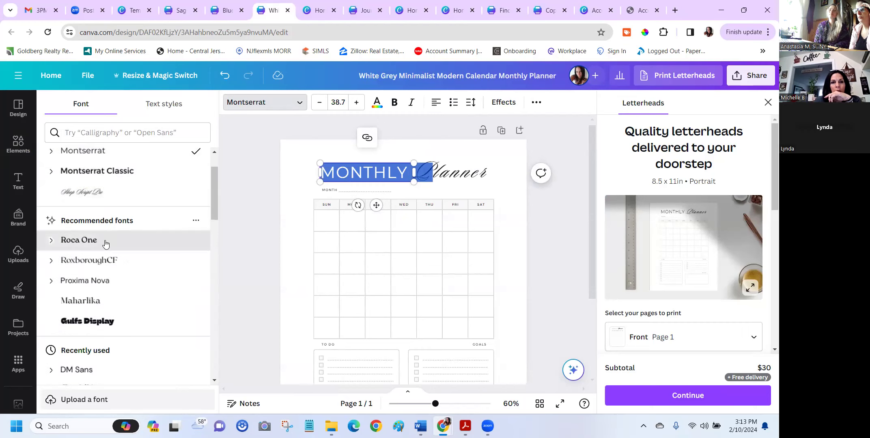
pyautogui.click(105, 242)
pyautogui.scroll(-3, 234, 229)
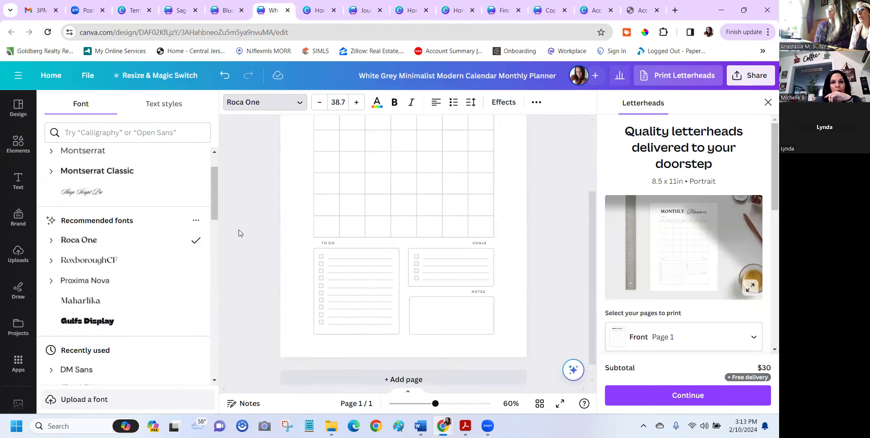
pyautogui.click(282, 224)
pyautogui.scroll(3, 221, 204)
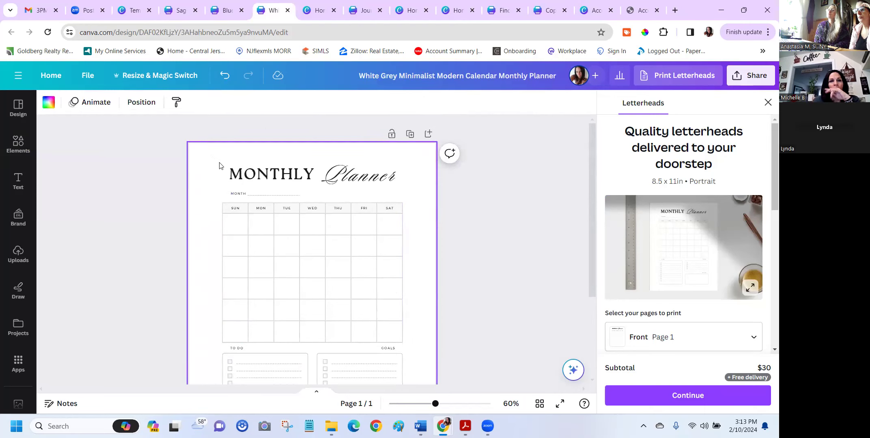
# - Set the font of the script word Planner in the page heading to Roca One
pyautogui.click(245, 180)
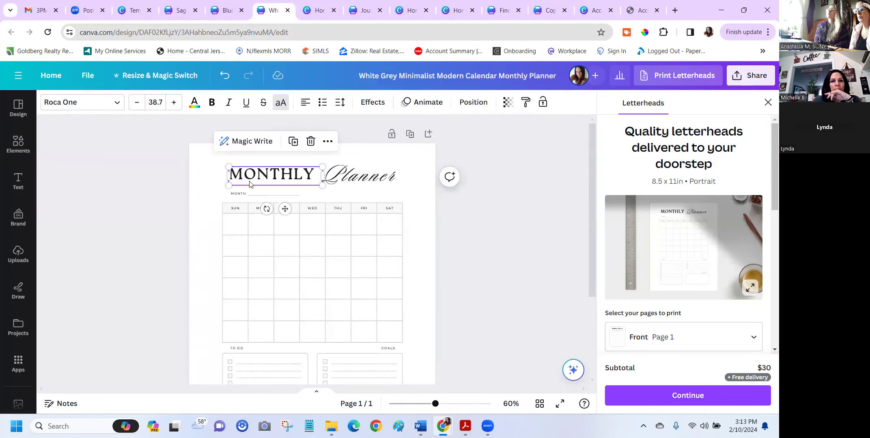
pyautogui.click(116, 102)
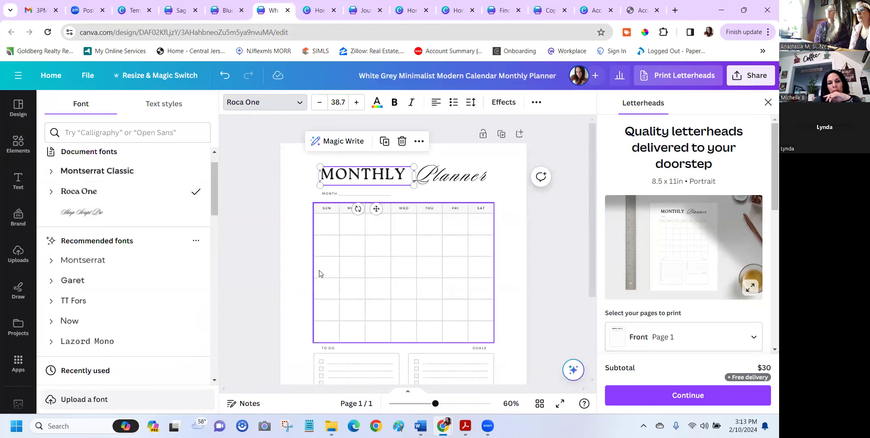
pyautogui.scroll(-3, 319, 273)
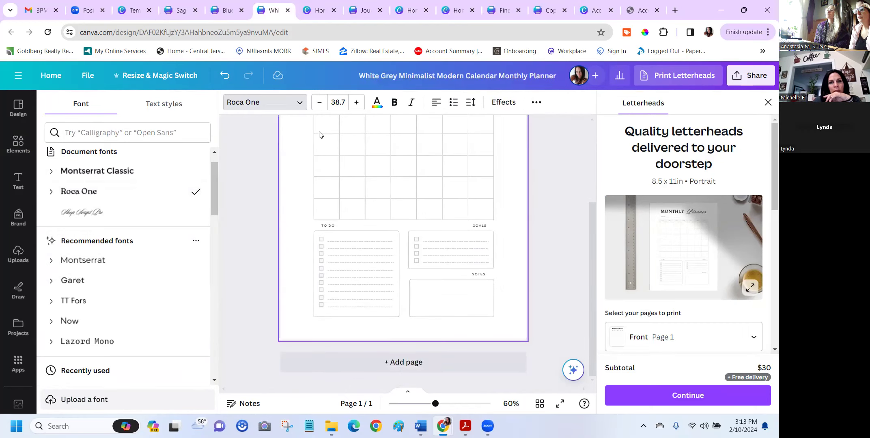
pyautogui.scroll(3, 319, 135)
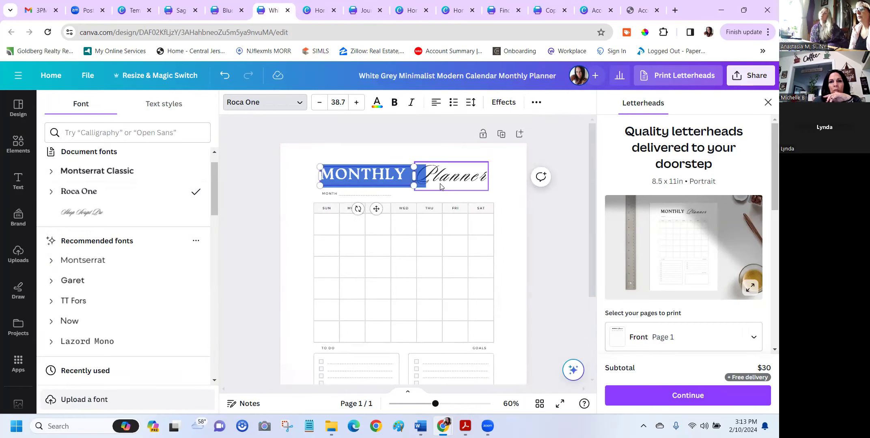
pyautogui.click(442, 184)
pyautogui.click(442, 184)
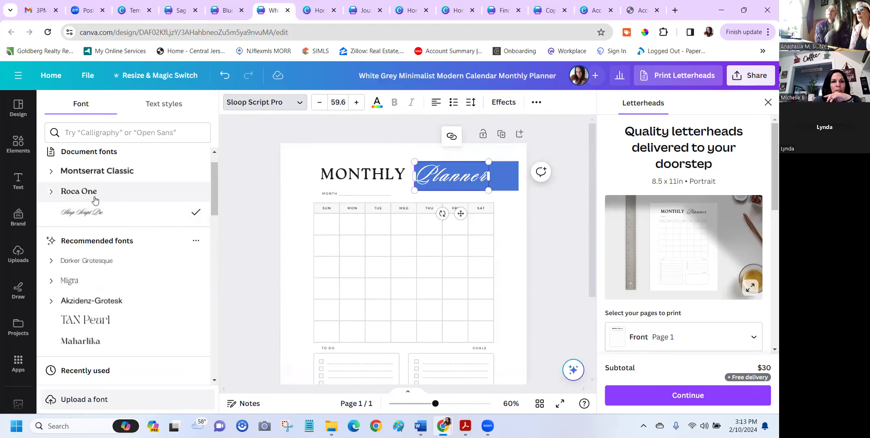
pyautogui.click(79, 191)
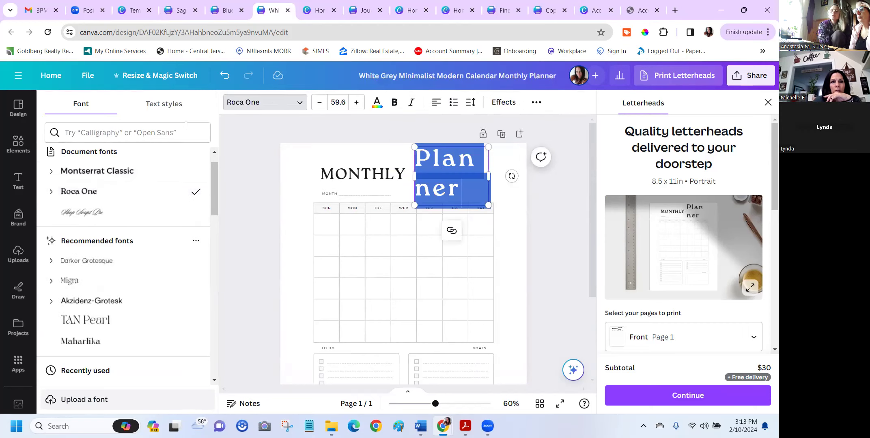
# - Reduce the font size of the word Planner in the page heading to 30.6
pyautogui.hotkey('ctrl', 'shift', ',')
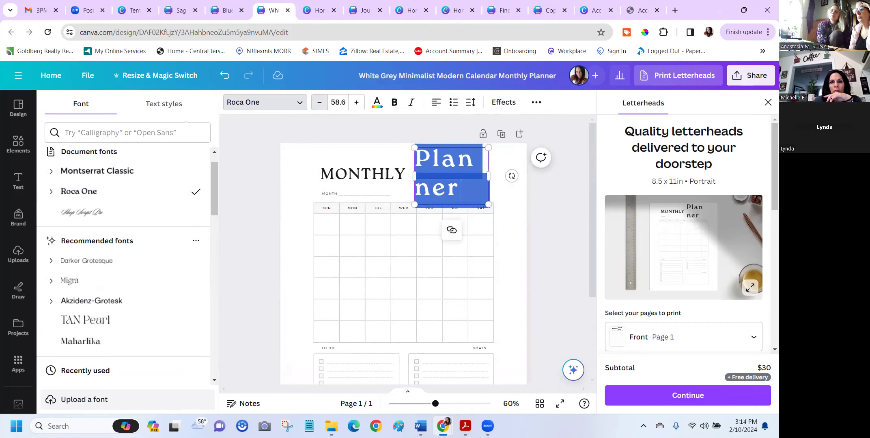
pyautogui.hotkey('ctrl', 'shift', ',')
pyautogui.hotkey('ctrl', 'shift', ',')
pyautogui.hotkey('ctrl', 'shift', ',')
pyautogui.hotkey('ctrl', 'shift', ',')
pyautogui.hotkey('ctrl', 'shift', ',')
pyautogui.hotkey('ctrl', 'shift', ',')
pyautogui.hotkey('ctrl', 'shift', ',')
pyautogui.hotkey('ctrl', 'shift', ',')
pyautogui.hotkey('ctrl', 'shift', ',')
pyautogui.hotkey('ctrl', 'shift', ',')
pyautogui.hotkey('ctrl', 'shift', ',')
pyautogui.hotkey('ctrl', 'shift', ',')
pyautogui.hotkey('ctrl', 'shift', ',')
pyautogui.hotkey('ctrl', 'shift', ',')
pyautogui.hotkey('ctrl', 'shift', ',')
pyautogui.hotkey('ctrl', 'shift', ',')
pyautogui.hotkey('ctrl', 'shift', ',')
pyautogui.hotkey('ctrl', 'shift', ',')
pyautogui.hotkey('ctrl', 'shift', ',')
pyautogui.hotkey('ctrl', 'shift', ',')
pyautogui.hotkey('ctrl', 'shift', ',')
pyautogui.hotkey('ctrl', 'shift', ',')
pyautogui.hotkey('ctrl', 'shift', ',')
pyautogui.hotkey('ctrl', 'shift', ',')
pyautogui.hotkey('ctrl', 'shift', ',')
pyautogui.hotkey('ctrl', 'shift', ',')
pyautogui.hotkey('ctrl', 'shift', ',')
pyautogui.hotkey('ctrl', 'shift', ',')
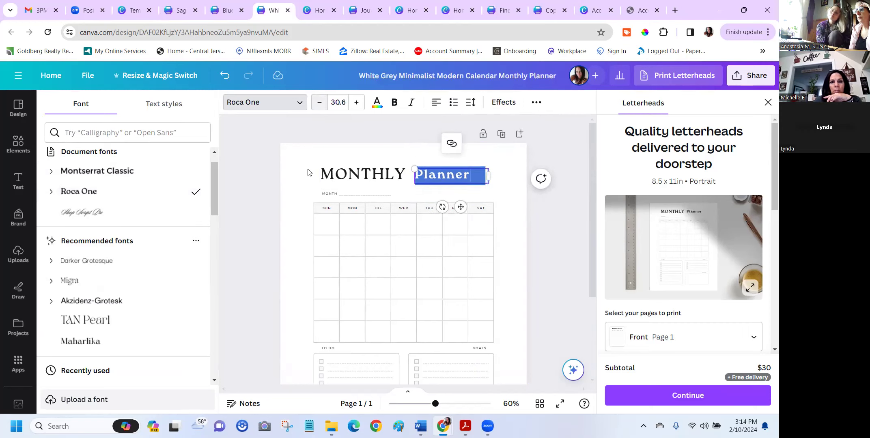
# - Browse the document, recommended, recently used and popular fonts for the MONTHLY heading without applying one
pyautogui.click(308, 172)
pyautogui.click(349, 177)
pyautogui.doubleClick(349, 177)
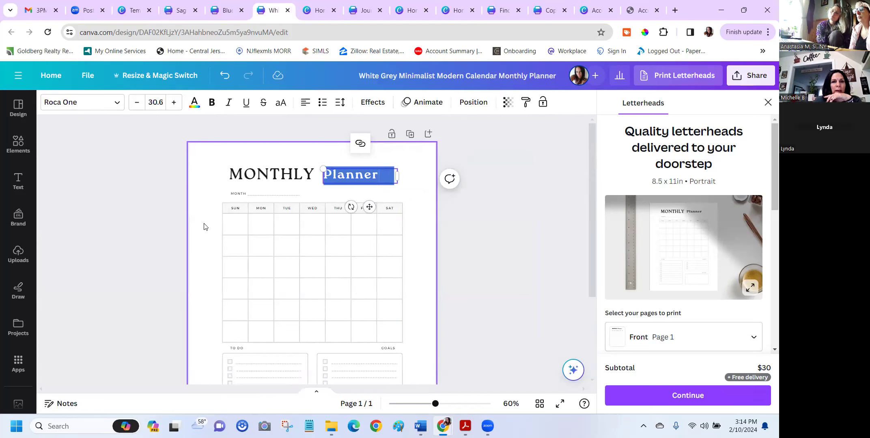
pyautogui.doubleClick(280, 173)
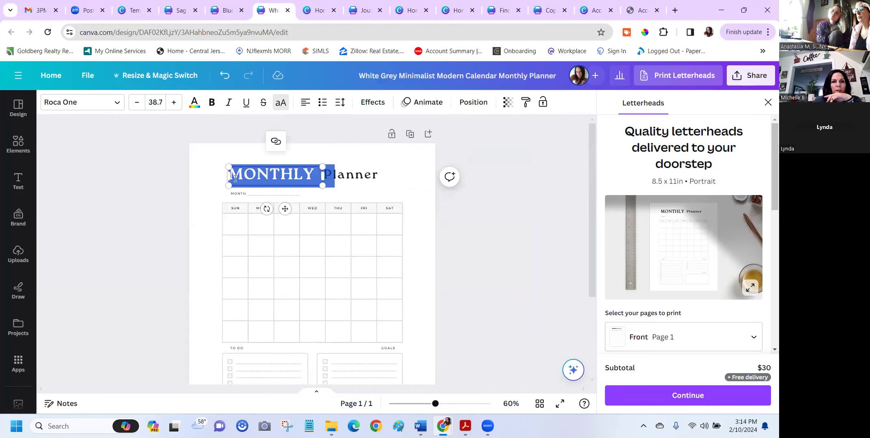
pyautogui.click(113, 102)
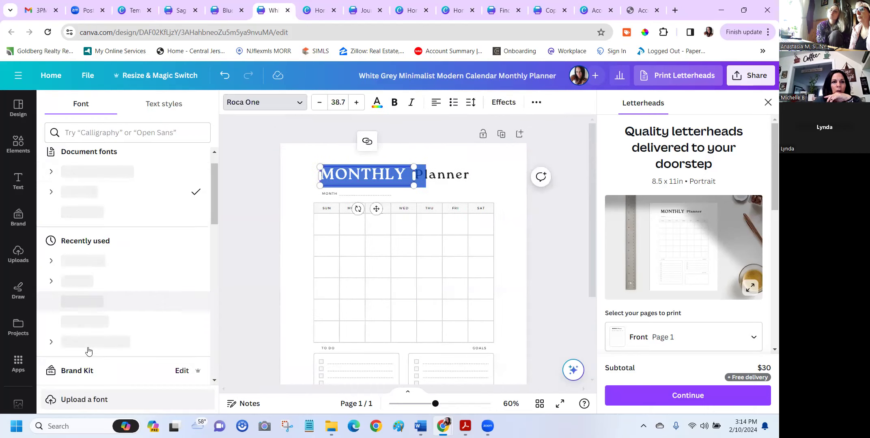
pyautogui.scroll(-2, 124, 355)
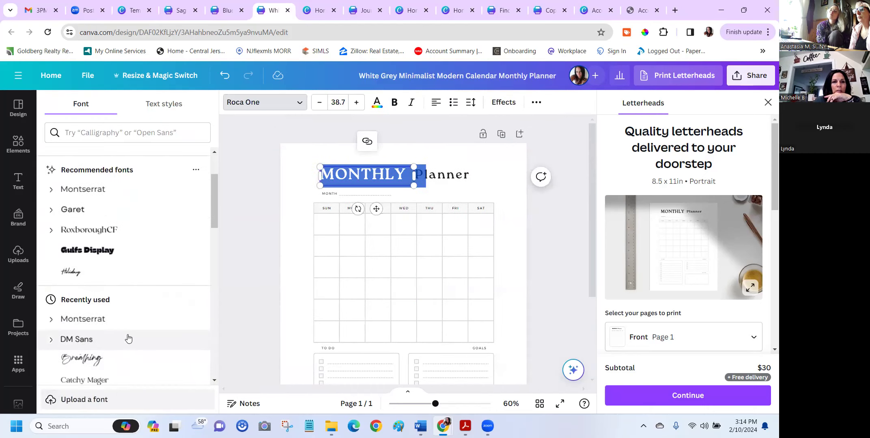
pyautogui.scroll(-4, 129, 339)
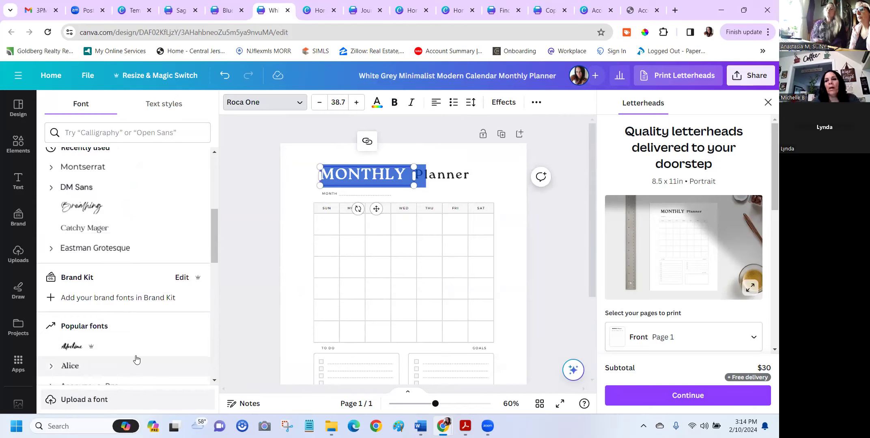
pyautogui.click(275, 261)
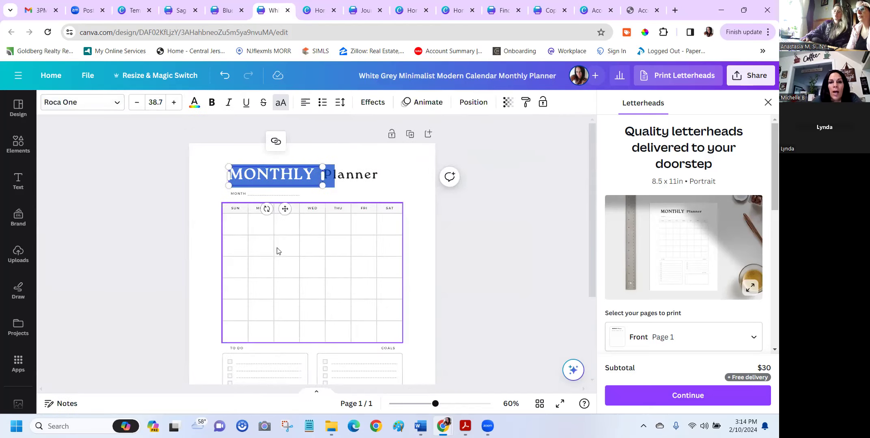
pyautogui.click(403, 192)
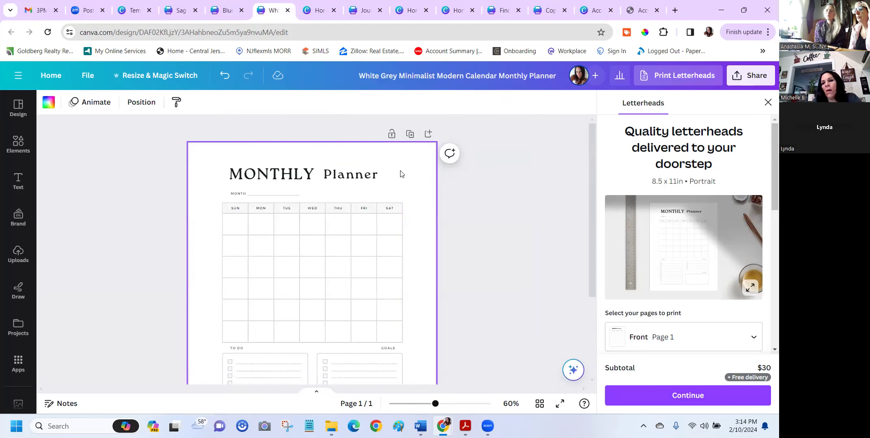
# - Switch to the Find Your Passion Planner design
pyautogui.scroll(-2, 400, 185)
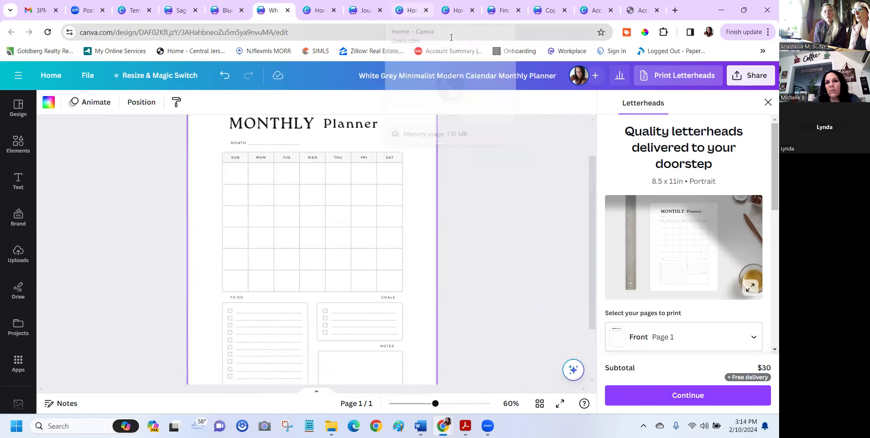
pyautogui.moveTo(409, 13)
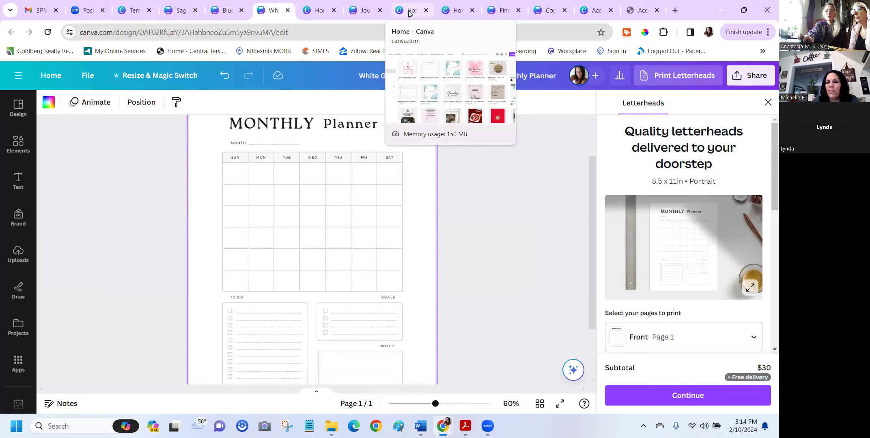
pyautogui.moveTo(456, 14)
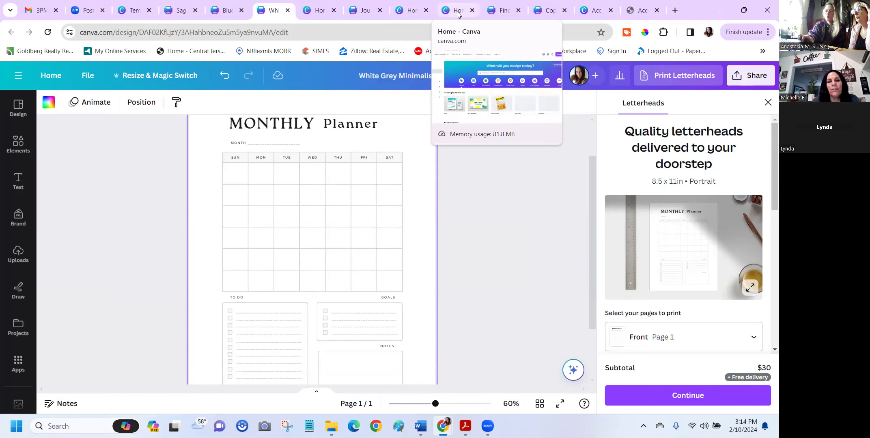
pyautogui.moveTo(499, 13)
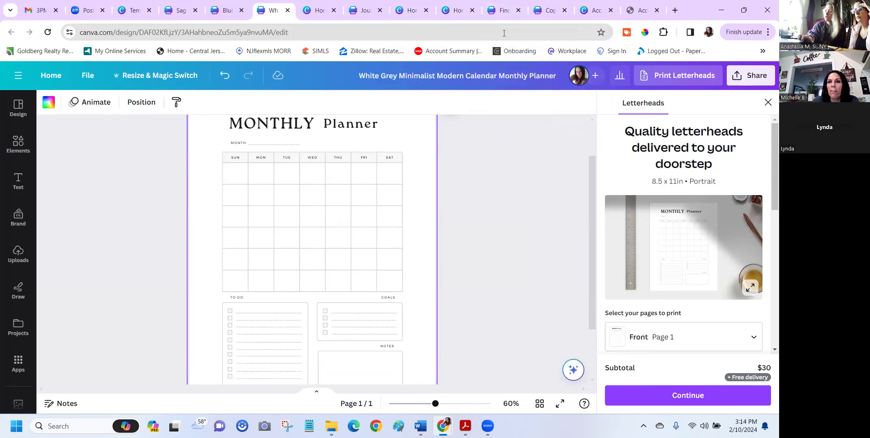
pyautogui.click(508, 11)
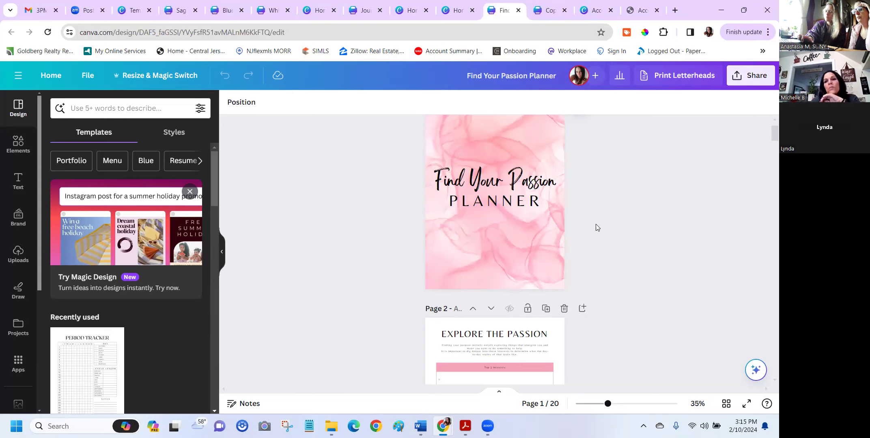
# - Switch to the Copy of Journaling Planner design and examine its cover and Habit Tracker page
pyautogui.click(550, 11)
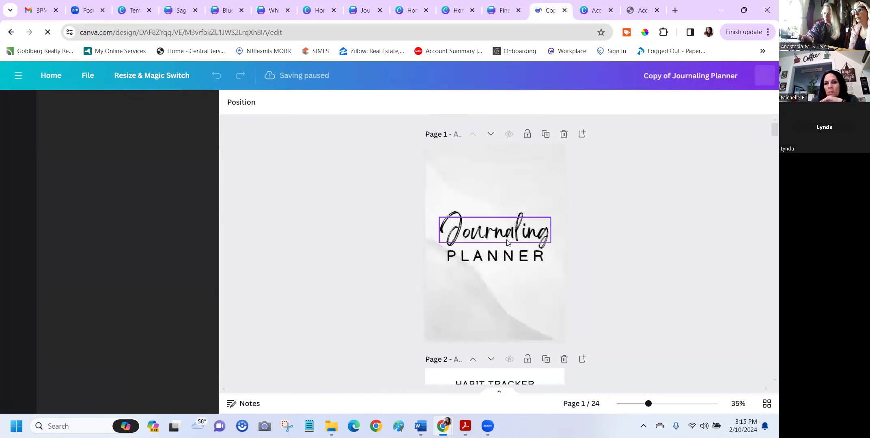
pyautogui.scroll(-3, 499, 244)
pyautogui.scroll(-3, 501, 259)
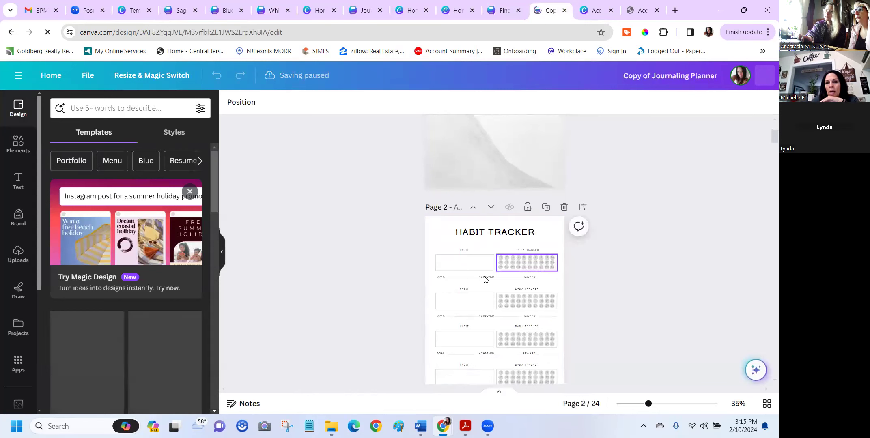
pyautogui.scroll(5, 486, 211)
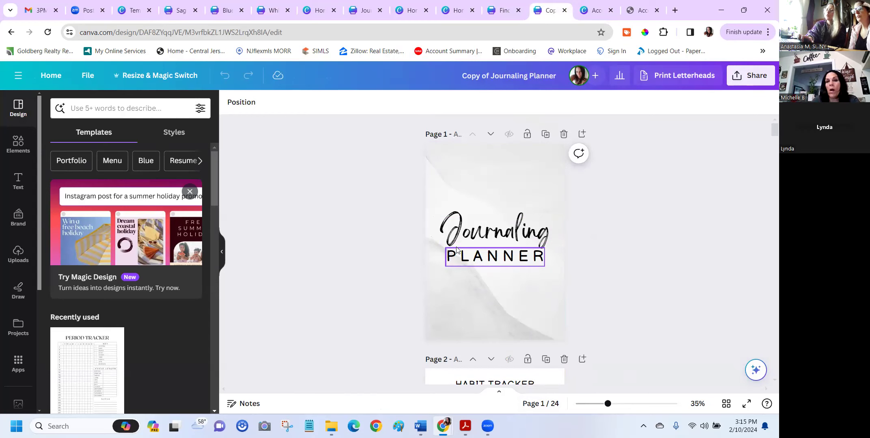
# - Return to the Find Your Passion Planner design and examine its pink cover and the start of page 2
pyautogui.click(505, 11)
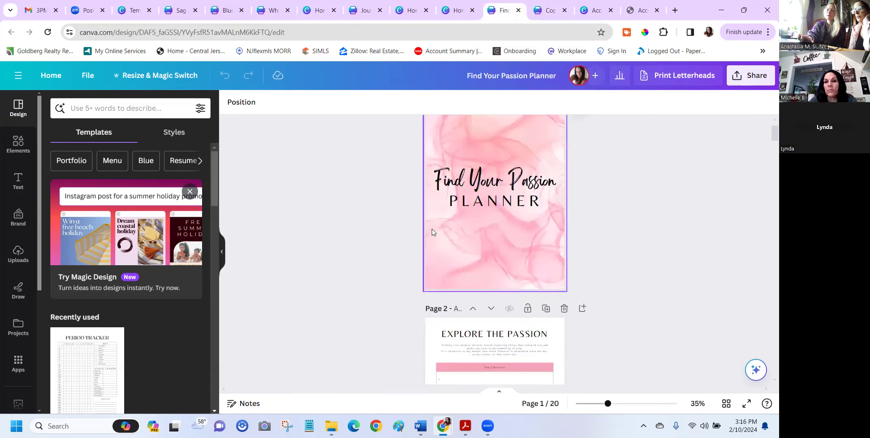
pyautogui.scroll(1, 499, 254)
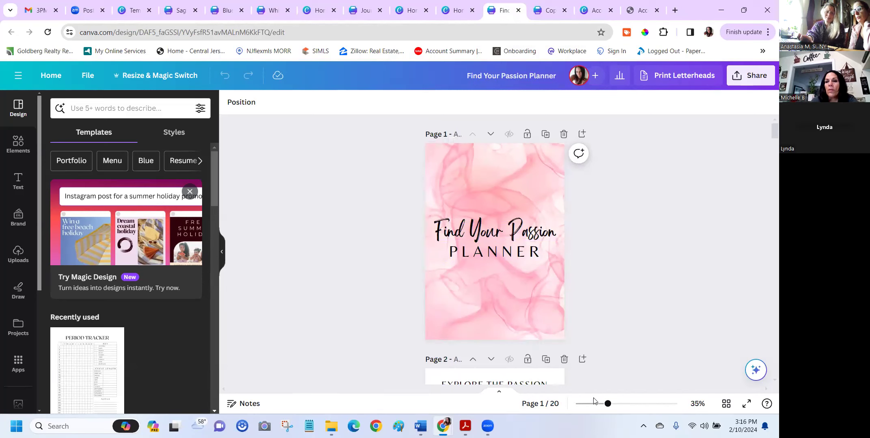
pyautogui.moveTo(608, 403); pyautogui.dragTo(617, 406)
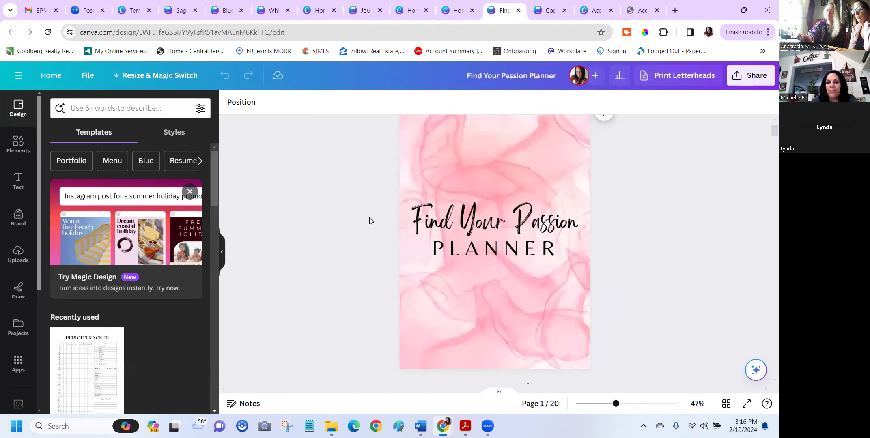
pyautogui.scroll(-2, 358, 244)
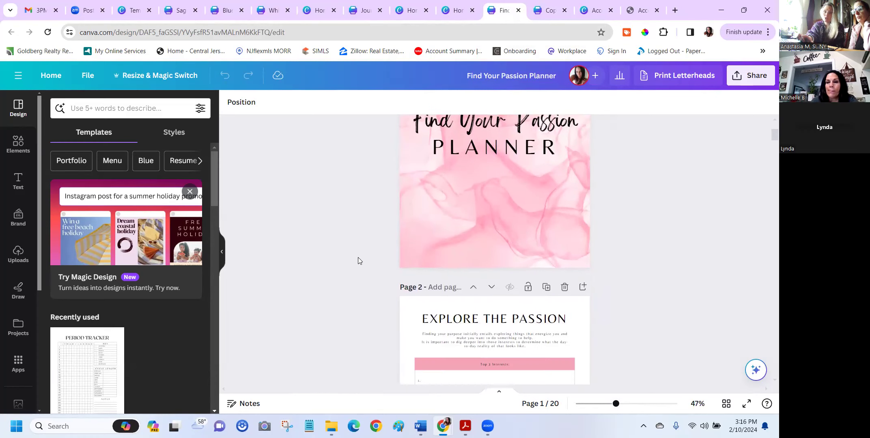
pyautogui.scroll(3, 358, 258)
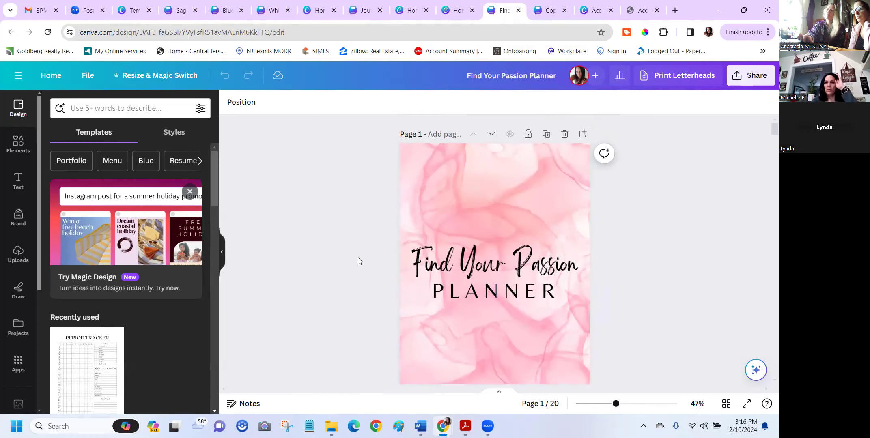
pyautogui.click(608, 404)
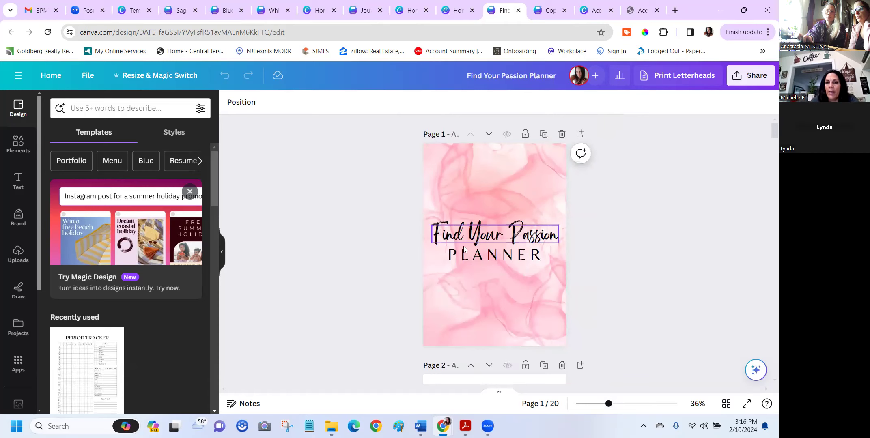
# - Try the Arimo font on the Find Your Passion cover title, and undo the font change
pyautogui.click(477, 241)
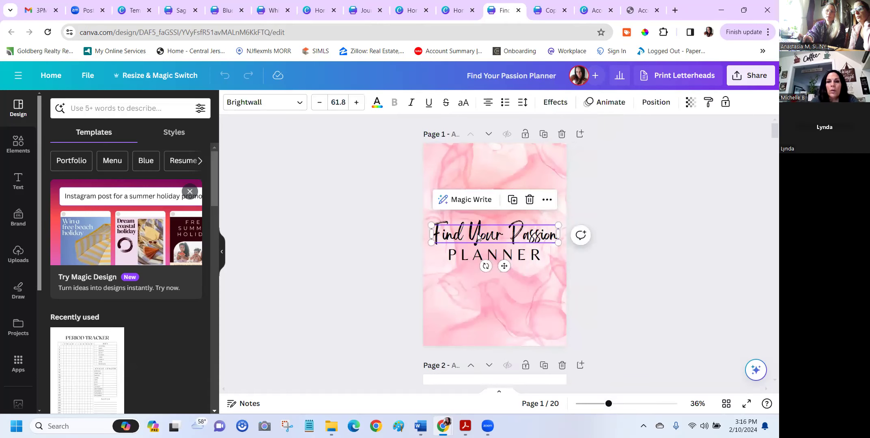
pyautogui.doubleClick(477, 238)
pyautogui.click(329, 227)
pyautogui.click(443, 234)
pyautogui.click(443, 233)
pyautogui.hotkey('ctrl', 'a')
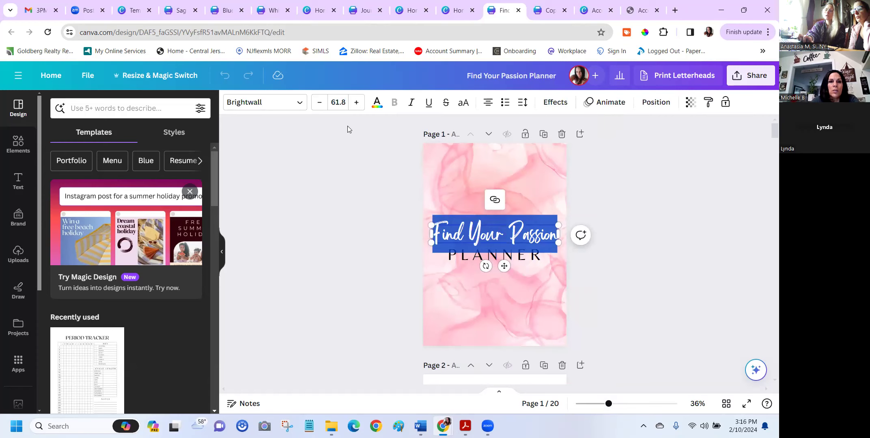
pyautogui.click(298, 105)
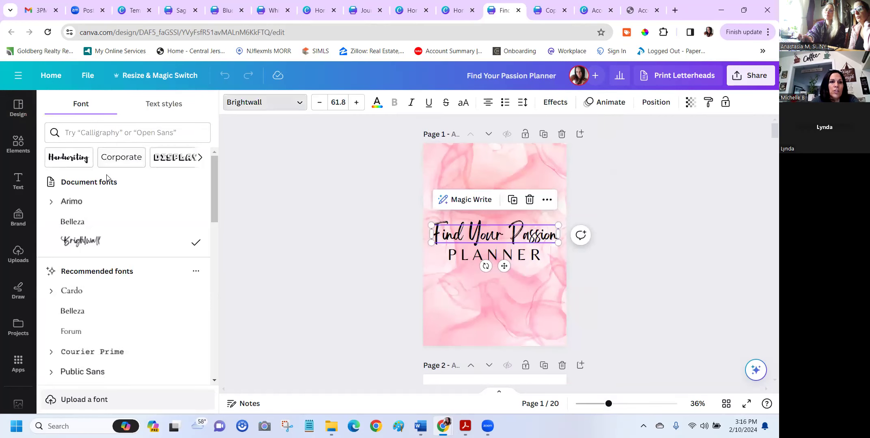
pyautogui.click(76, 203)
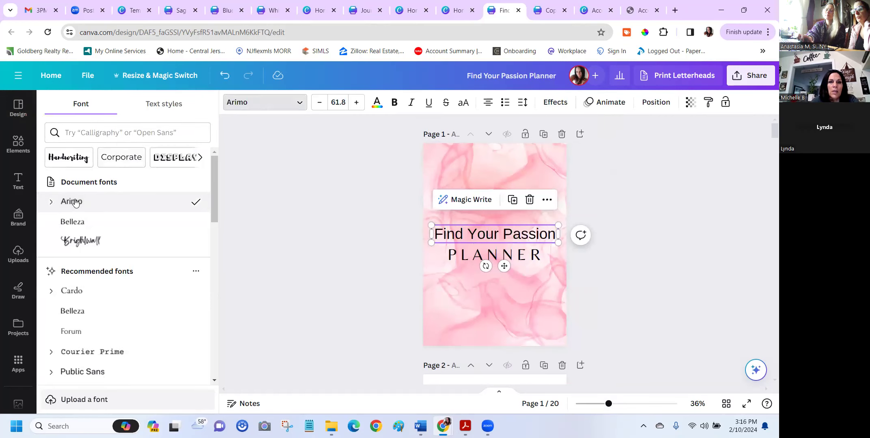
pyautogui.doubleClick(484, 234)
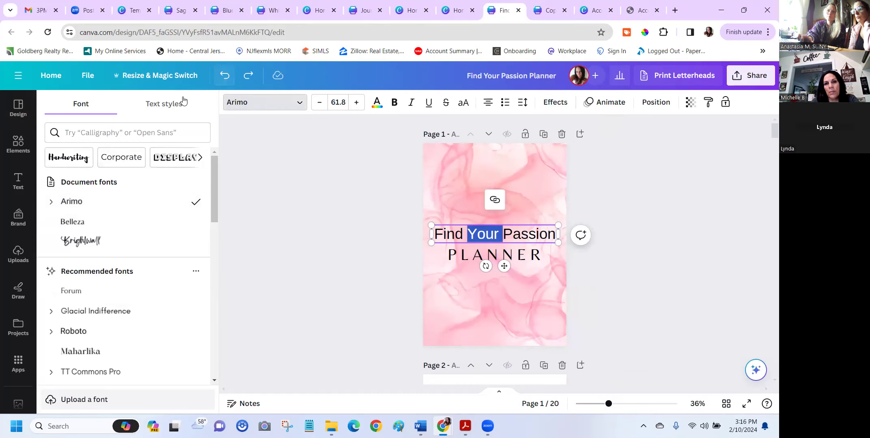
pyautogui.hotkey('ctrl', 'z')
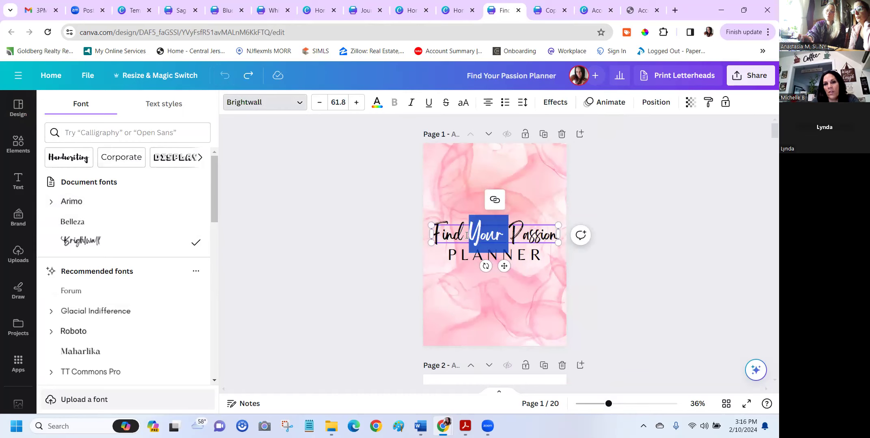
# - Inspect the fonts of the Find Your Passion and PLANNER cover texts, and look over the Explore the Passion page
pyautogui.moveTo(437, 235); pyautogui.dragTo(549, 241)
pyautogui.scroll(-2, 397, 286)
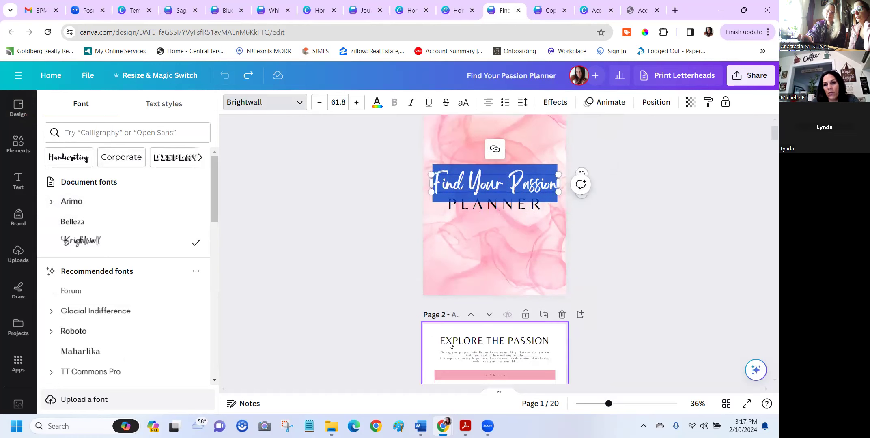
pyautogui.click(350, 247)
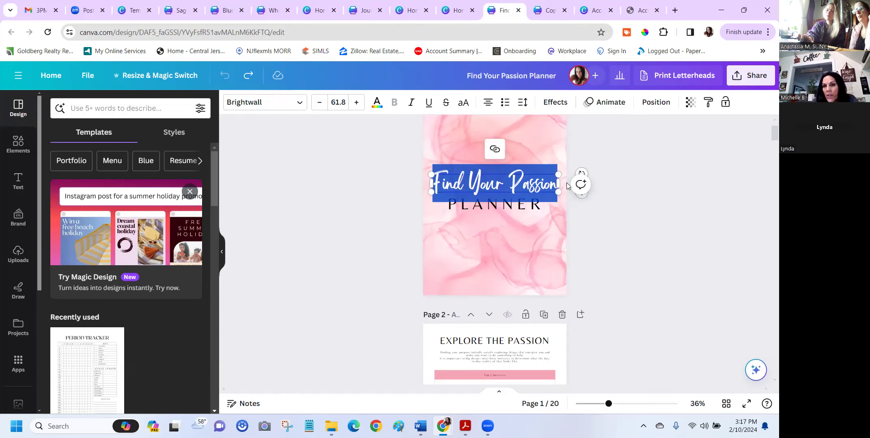
pyautogui.click(386, 258)
pyautogui.click(481, 209)
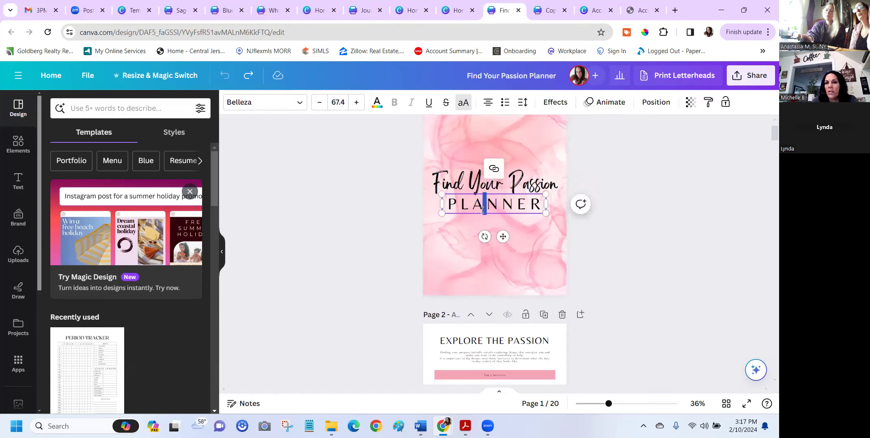
pyautogui.click(481, 210)
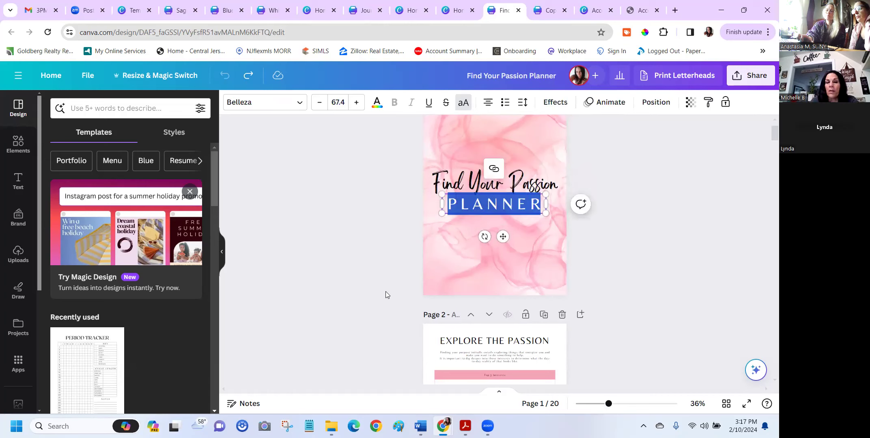
pyautogui.scroll(-3, 385, 294)
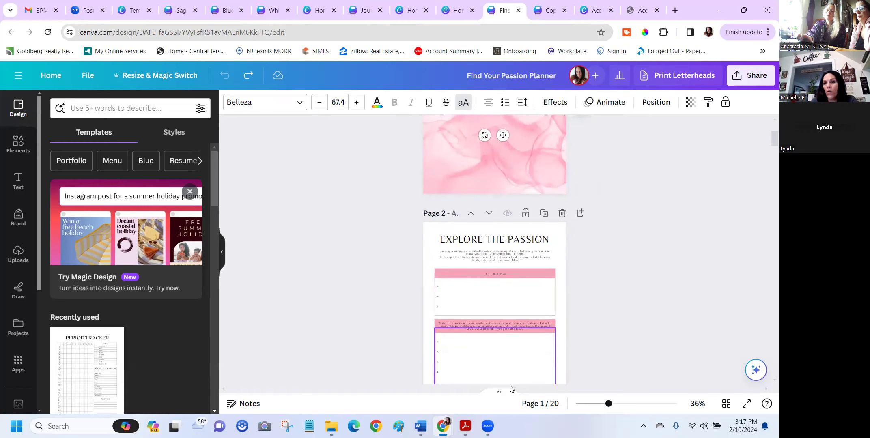
pyautogui.click(620, 404)
pyautogui.scroll(5, 353, 215)
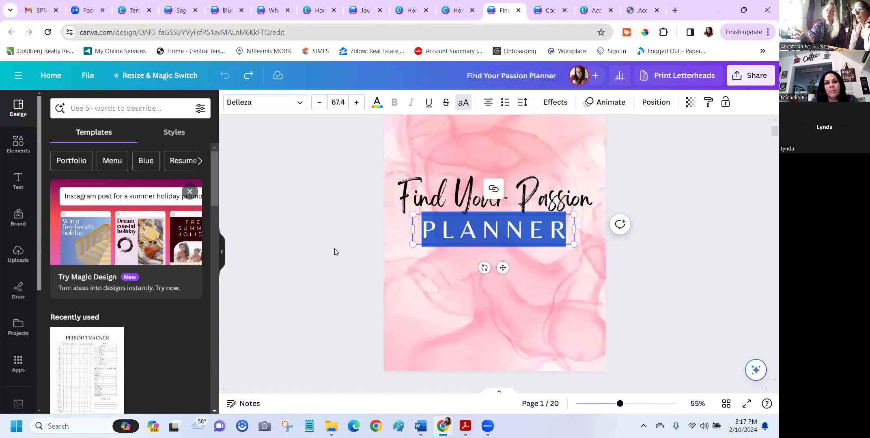
# - Change the font of the PLANNER text on the Find Your Passion cover to Arimo
pyautogui.click(334, 248)
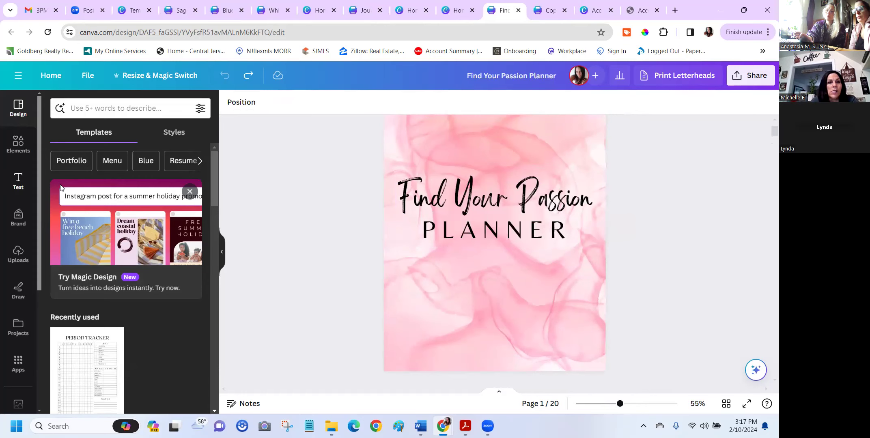
pyautogui.click(472, 238)
pyautogui.doubleClick(473, 238)
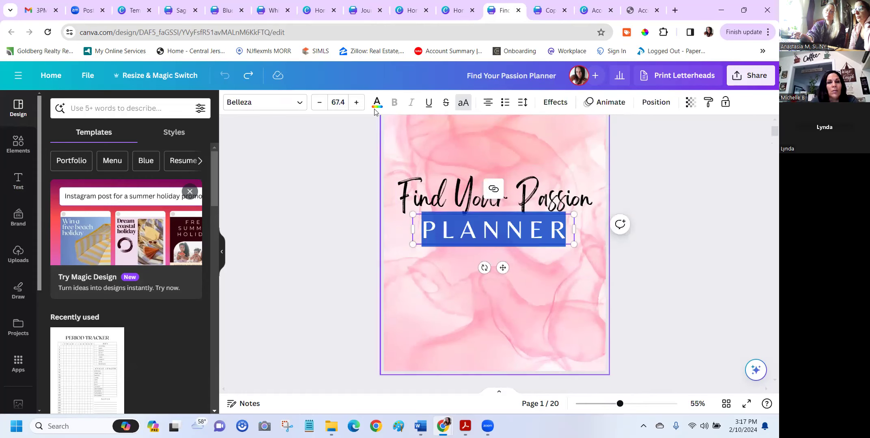
pyautogui.click(255, 104)
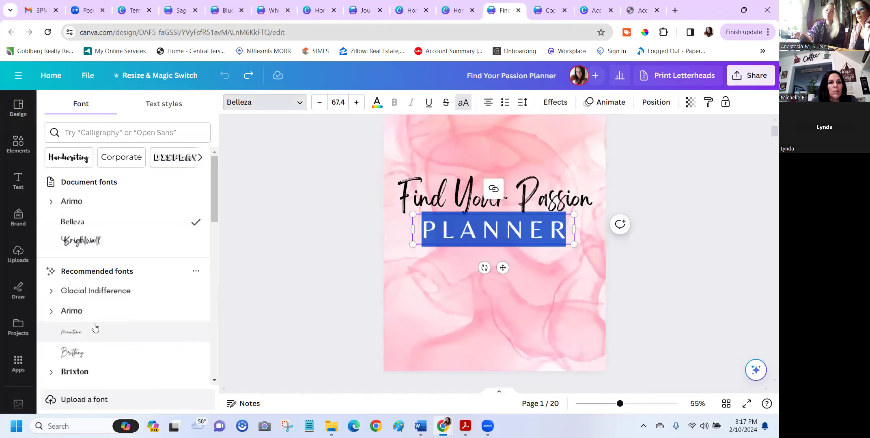
pyautogui.click(89, 311)
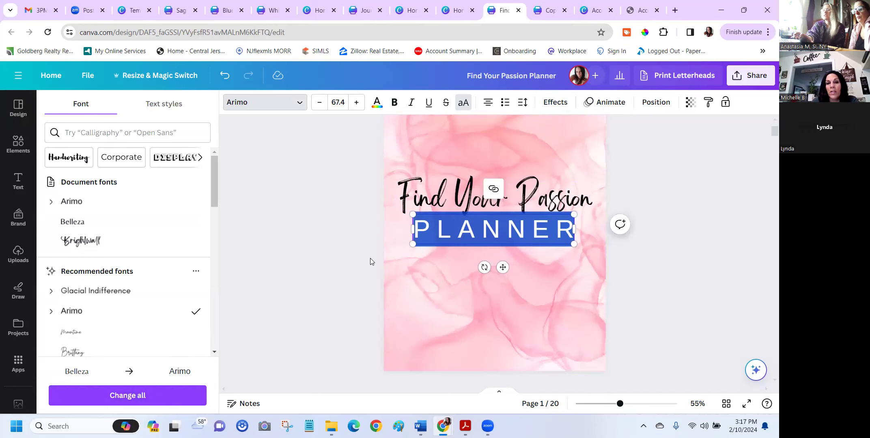
pyautogui.scroll(-3, 468, 224)
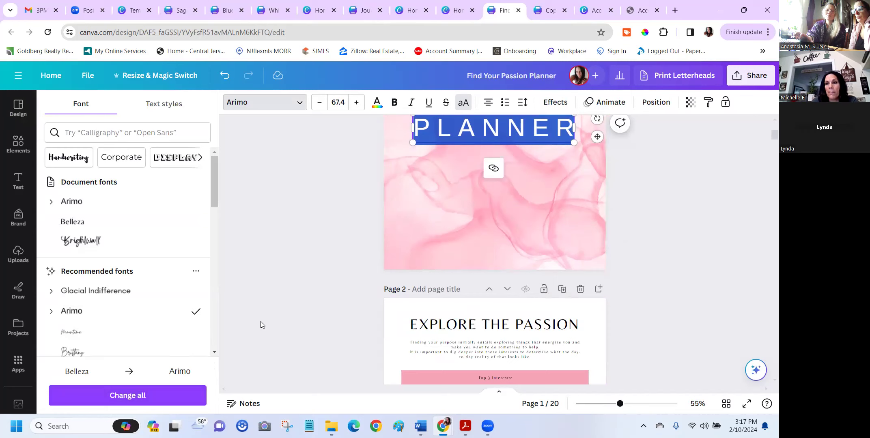
pyautogui.scroll(2, 279, 302)
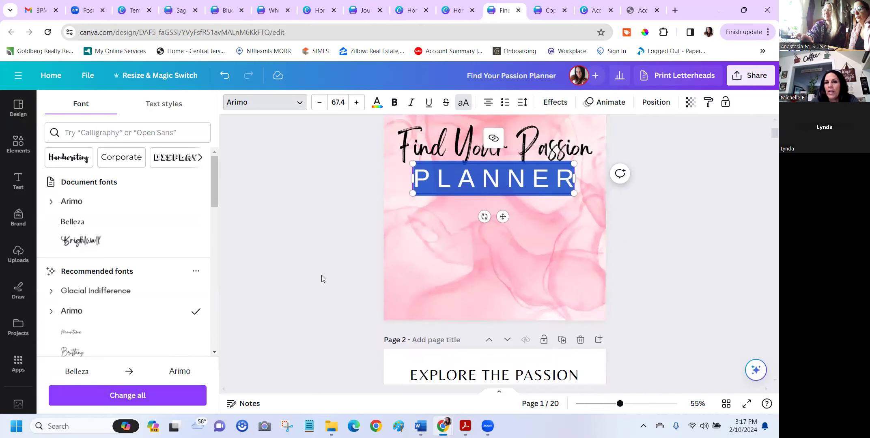
# - Try a pink speckled graphic from the suggested graphics on the cover, and delete it
pyautogui.scroll(5, 323, 276)
pyautogui.click(411, 200)
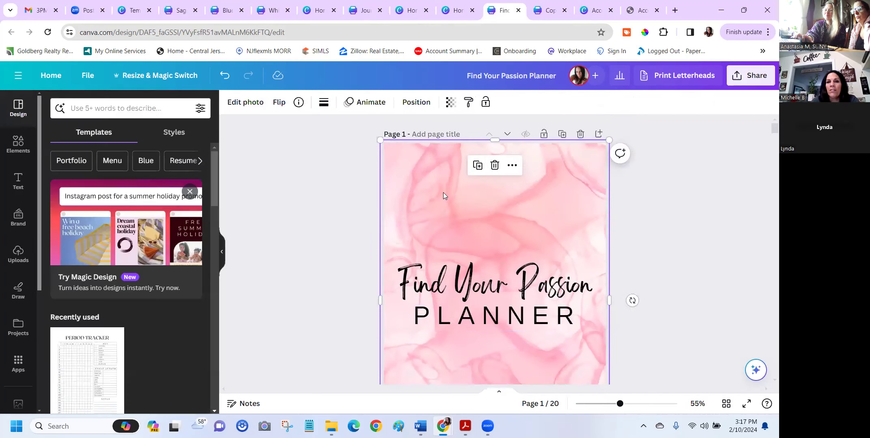
pyautogui.click(18, 145)
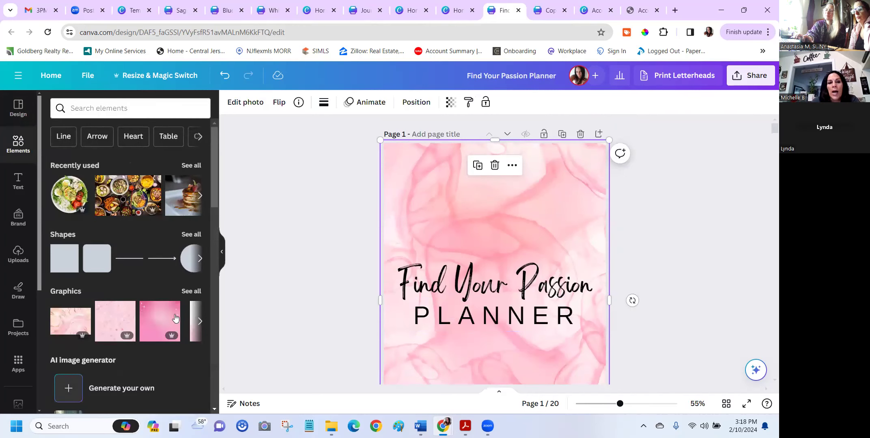
pyautogui.click(104, 323)
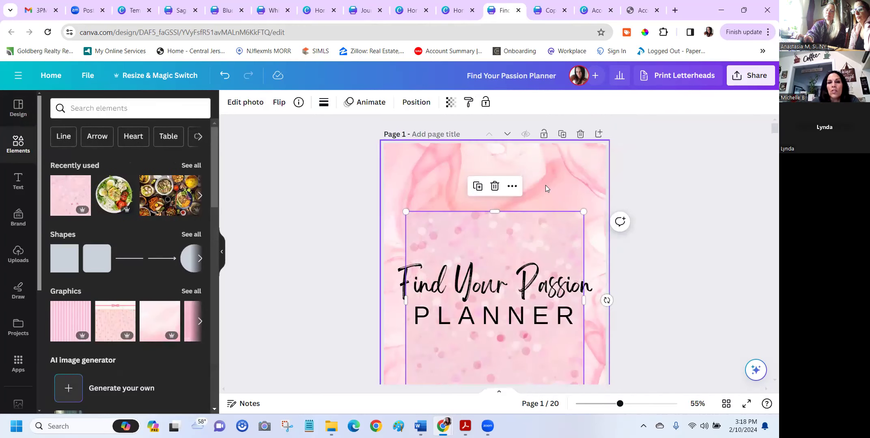
pyautogui.click(495, 186)
# - Browse the full set of Magic recommendations graphics for alternative cover backgrounds
pyautogui.moveTo(122, 313); pyautogui.dragTo(164, 265)
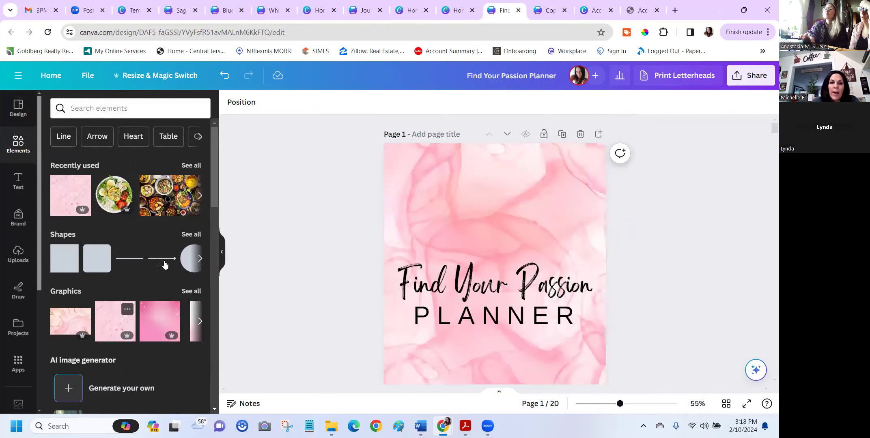
pyautogui.click(188, 291)
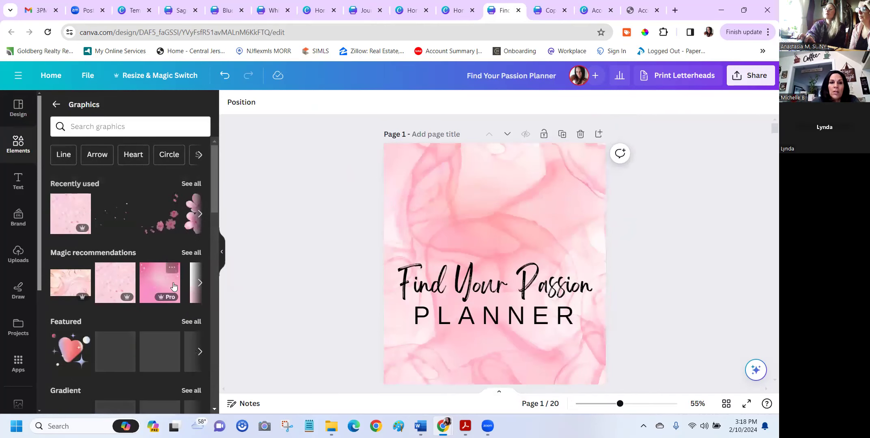
pyautogui.click(191, 252)
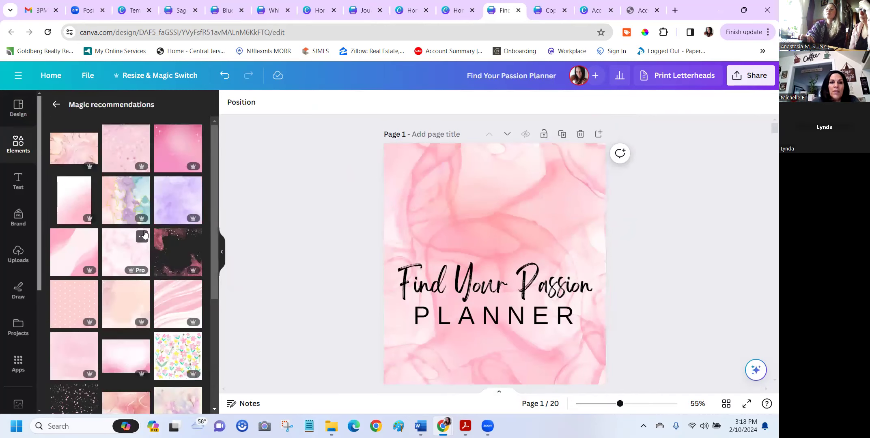
pyautogui.moveTo(190, 186); pyautogui.dragTo(175, 194)
pyautogui.moveTo(178, 250); pyautogui.dragTo(241, 223)
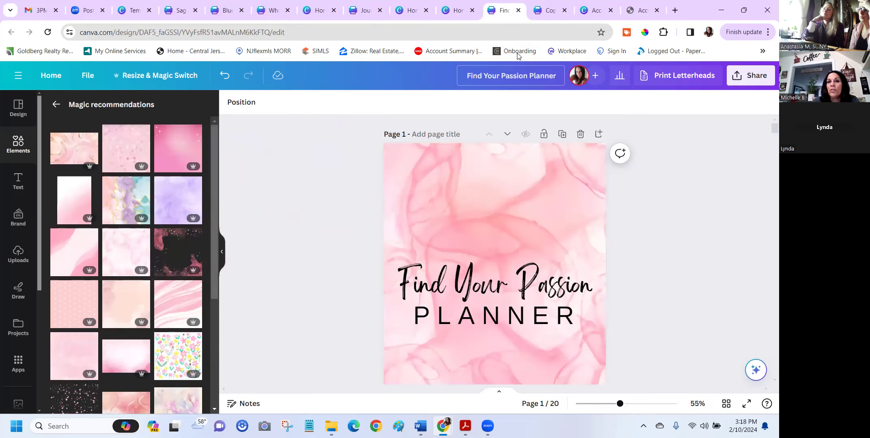
pyautogui.moveTo(472, 76); pyautogui.dragTo(545, 76)
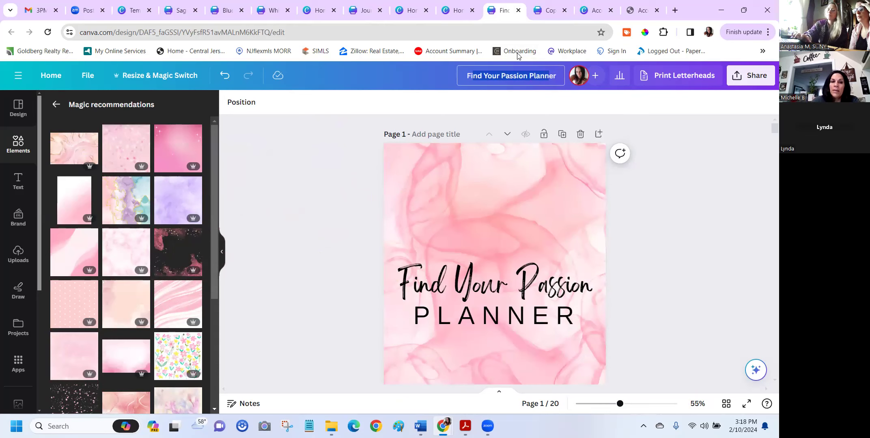
pyautogui.press('Left')
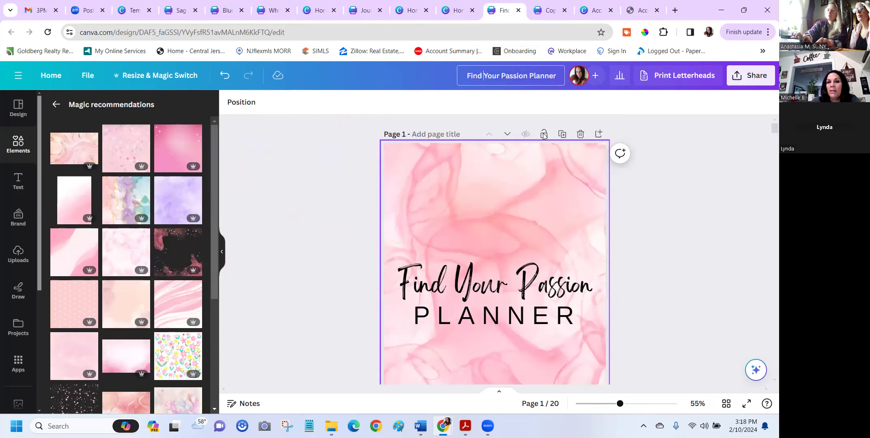
pyautogui.scroll(-6, 529, 193)
pyautogui.scroll(6, 530, 193)
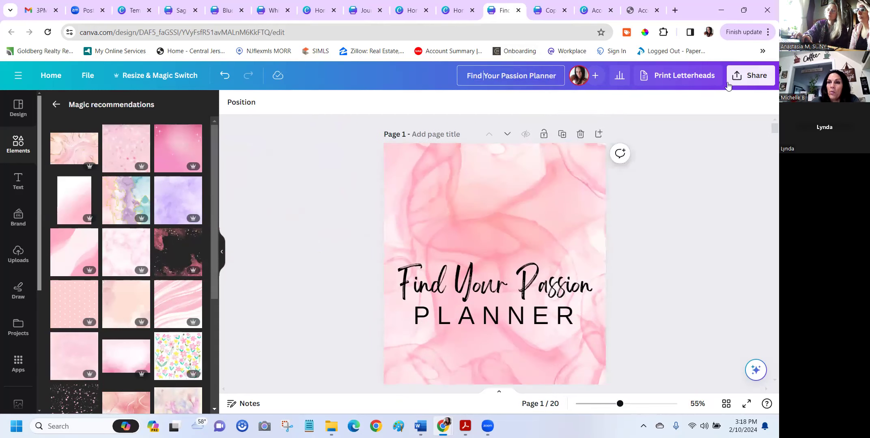
# - Inspect the design's download settings and the available file types, and close them without downloading
pyautogui.click(761, 83)
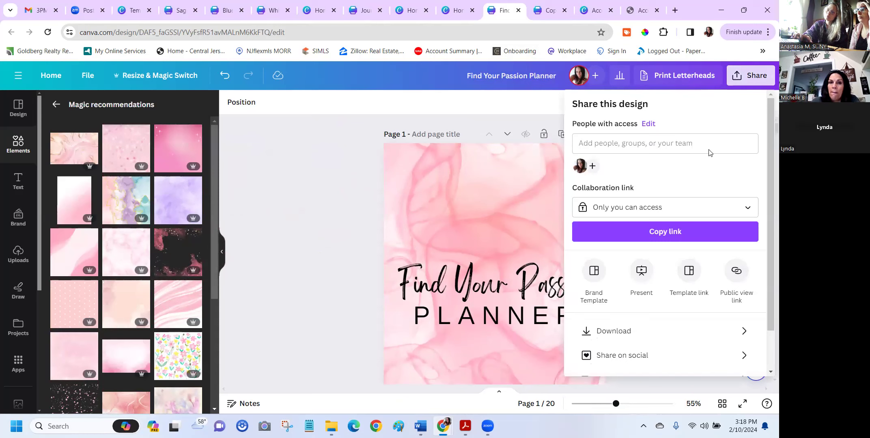
pyautogui.click(696, 334)
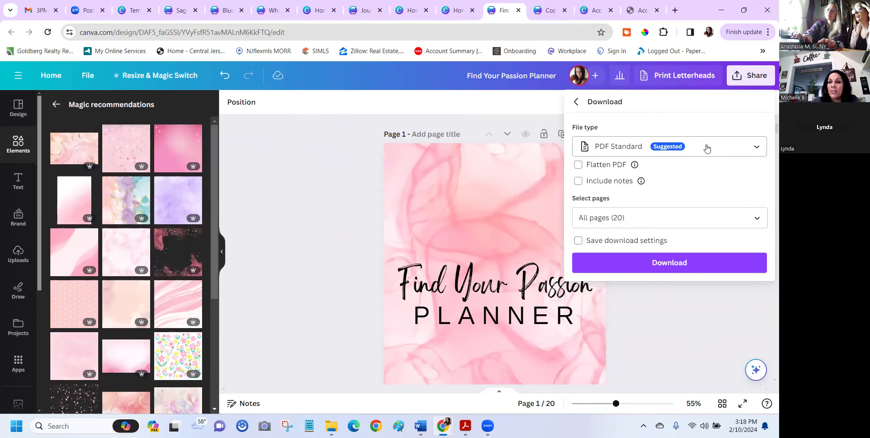
pyautogui.click(706, 148)
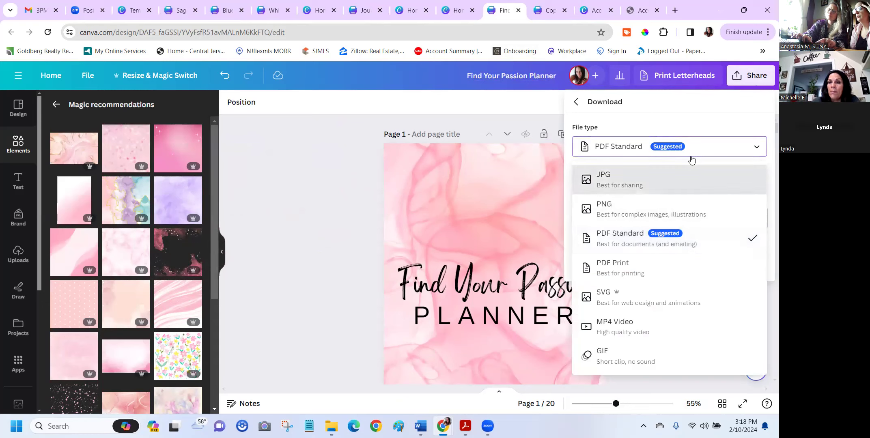
pyautogui.click(298, 133)
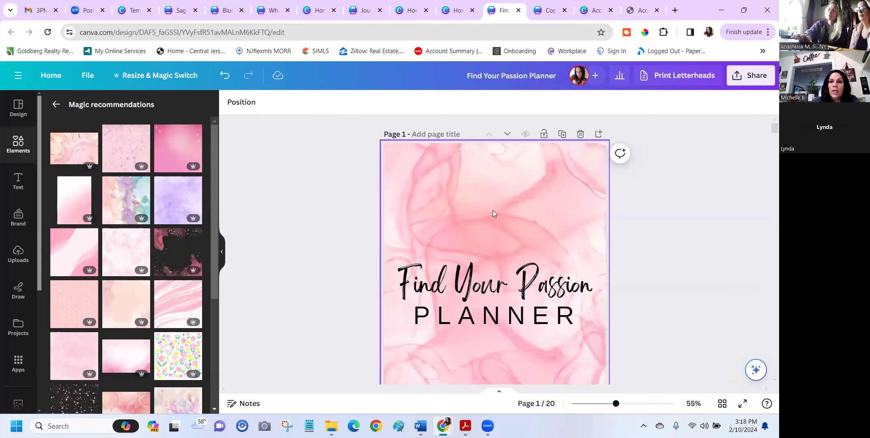
# - Look over the Explore the Passion page of the Find Your Passion Planner
pyautogui.scroll(-7, 492, 211)
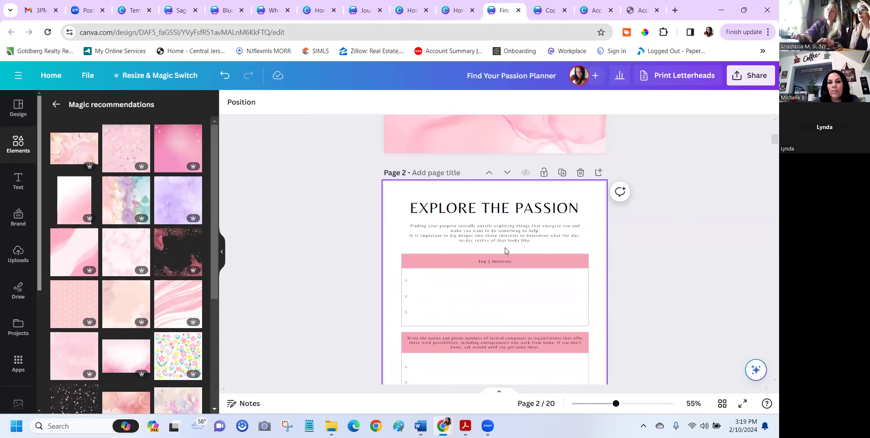
pyautogui.scroll(-3, 506, 250)
pyautogui.scroll(4, 505, 251)
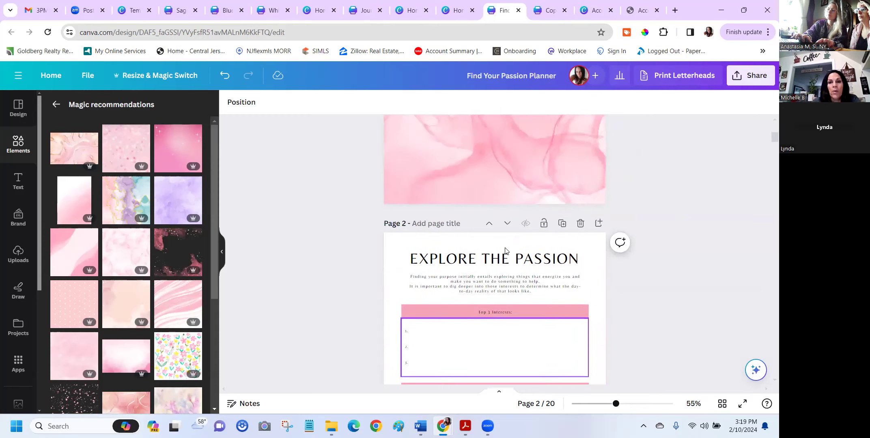
# - Switch to the Copy of Journaling Planner design and examine its cover, Habit Tracker and Journaling Habit pages
pyautogui.click(550, 10)
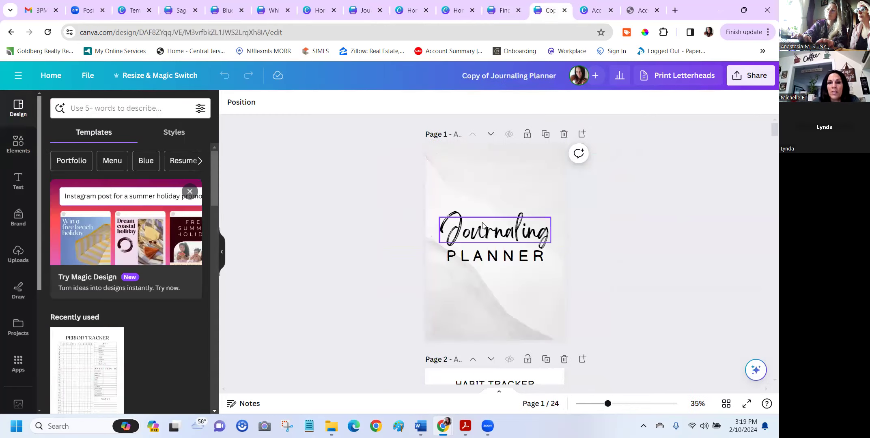
pyautogui.scroll(-3, 483, 225)
pyautogui.scroll(3, 517, 227)
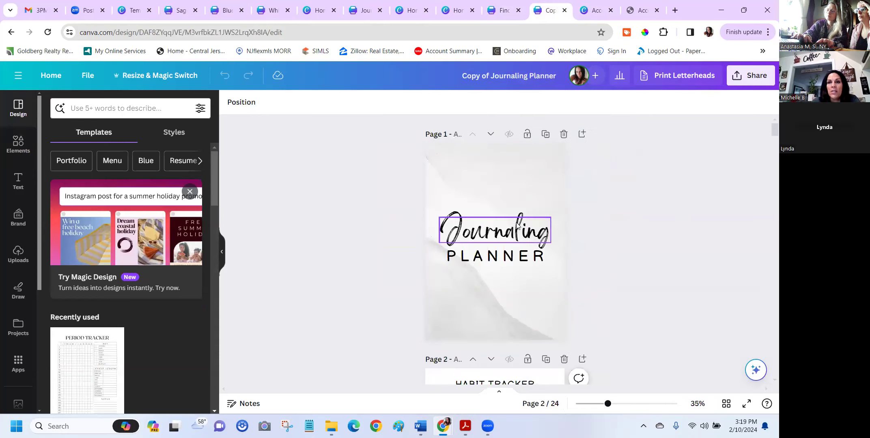
pyautogui.click(500, 278)
pyautogui.scroll(-2, 500, 278)
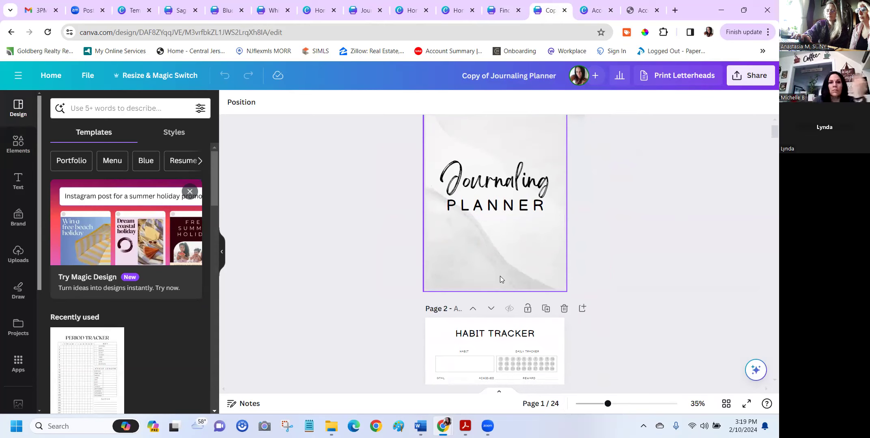
pyautogui.scroll(-1, 600, 254)
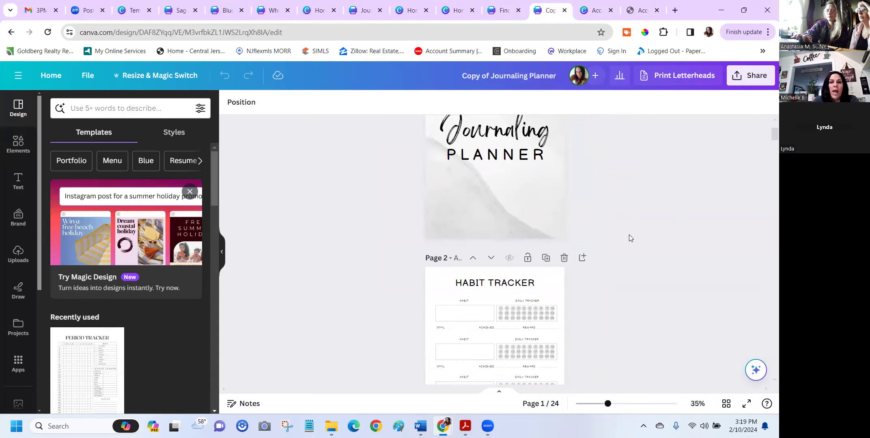
pyautogui.scroll(-1, 629, 234)
pyautogui.scroll(-4, 613, 267)
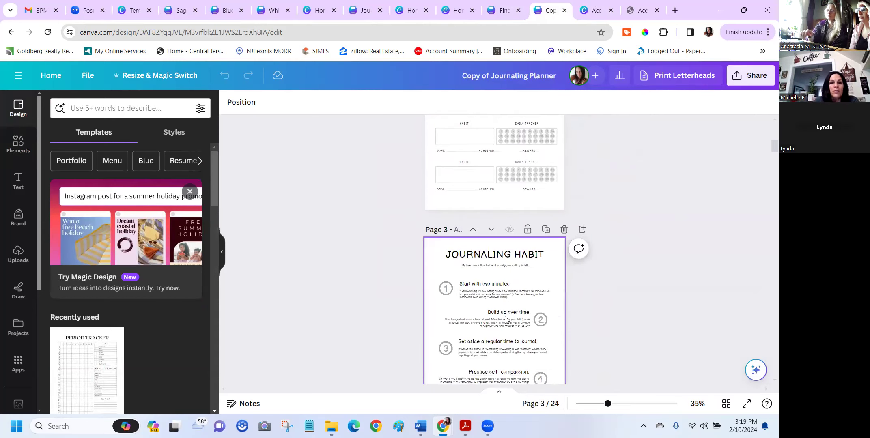
pyautogui.scroll(-1, 467, 322)
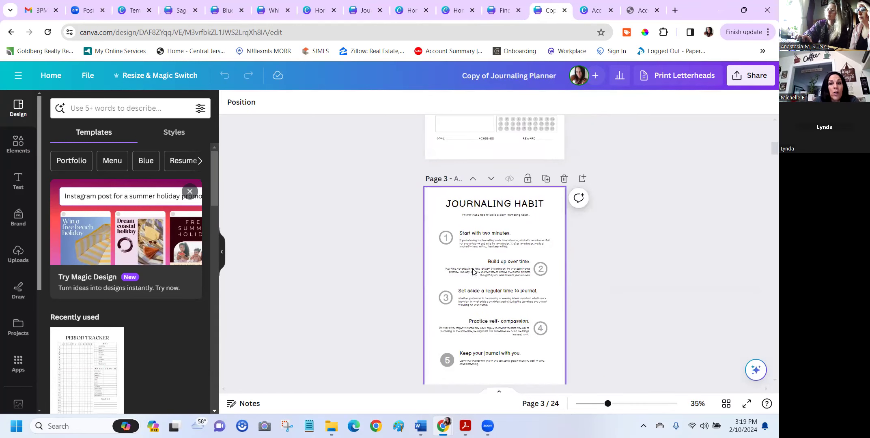
# - Review the Journaling Planner's pages from Monday Motivation through the weekday prompts to the lined and dotted pages, up to page 15
pyautogui.scroll(-3, 612, 288)
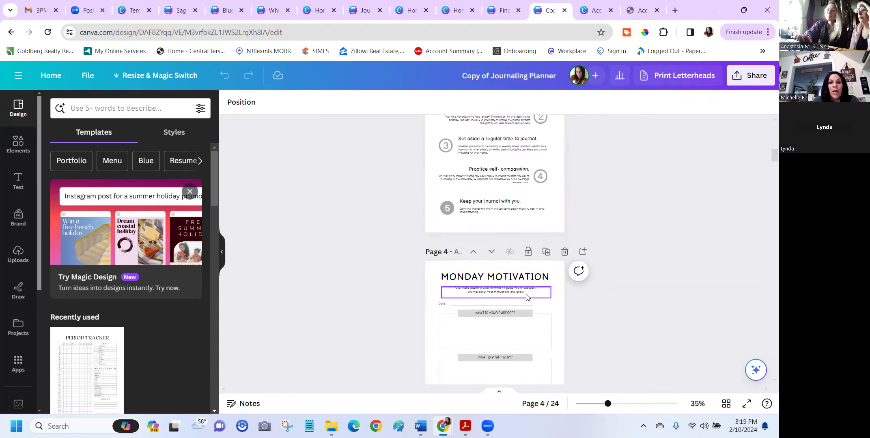
pyautogui.scroll(-10, 623, 297)
pyautogui.scroll(-4, 626, 279)
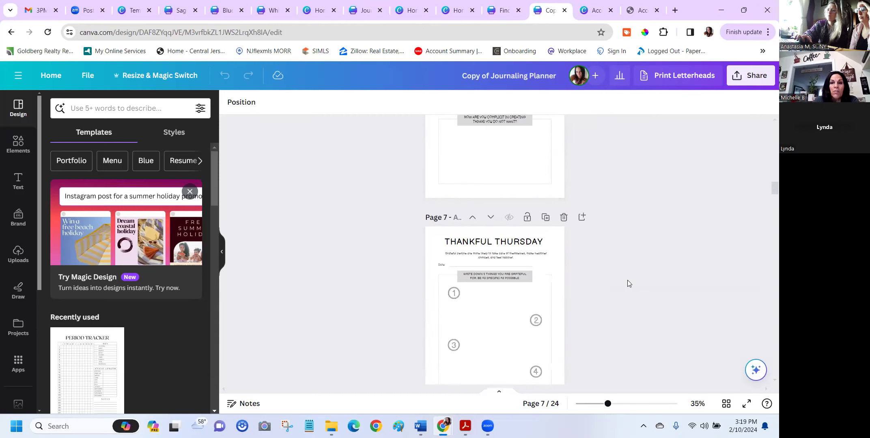
pyautogui.scroll(-3, 634, 331)
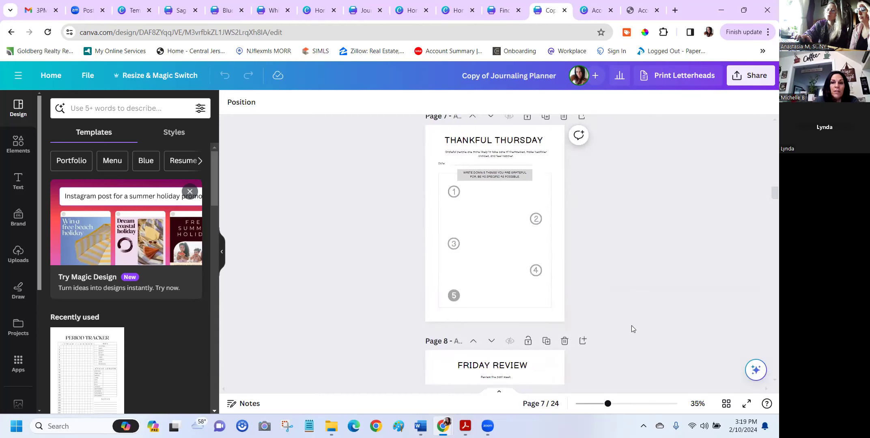
pyautogui.scroll(-1, 645, 290)
pyautogui.scroll(-7, 649, 290)
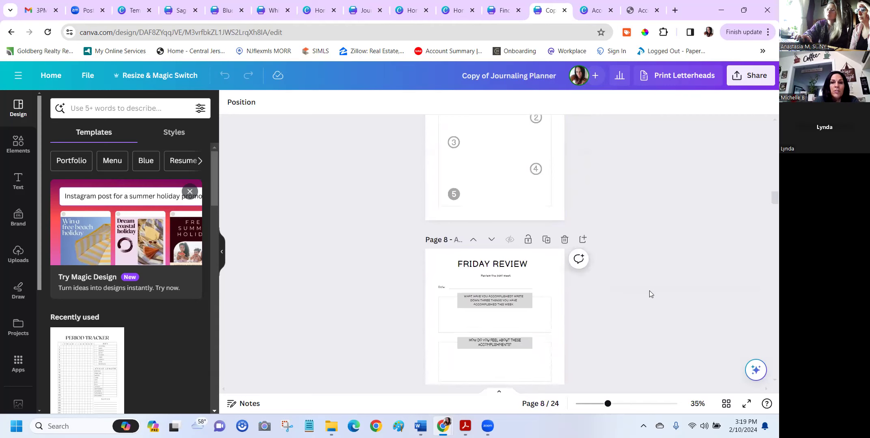
pyautogui.scroll(-7, 650, 290)
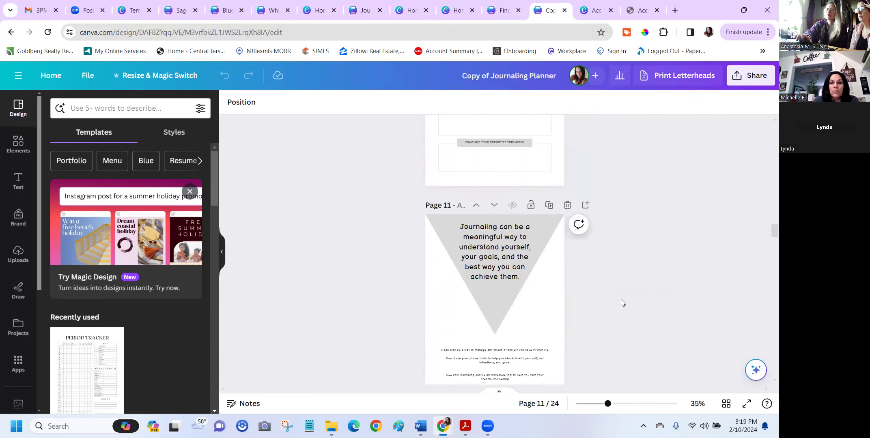
pyautogui.scroll(-4, 621, 299)
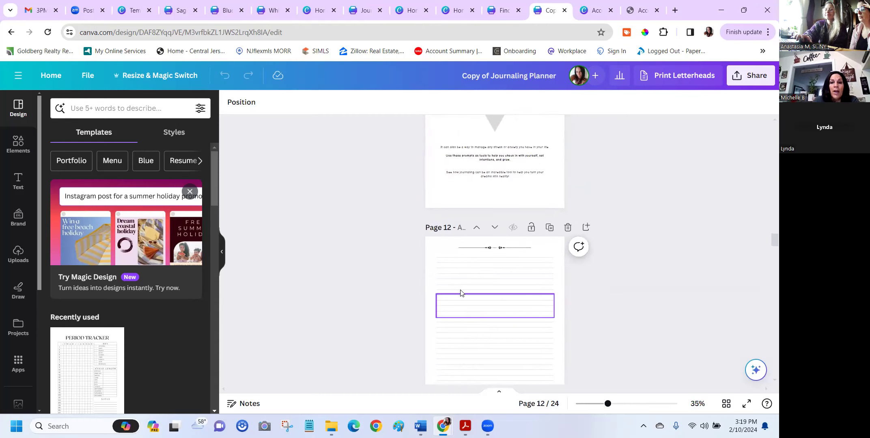
pyautogui.scroll(-9, 606, 287)
pyautogui.scroll(-4, 606, 287)
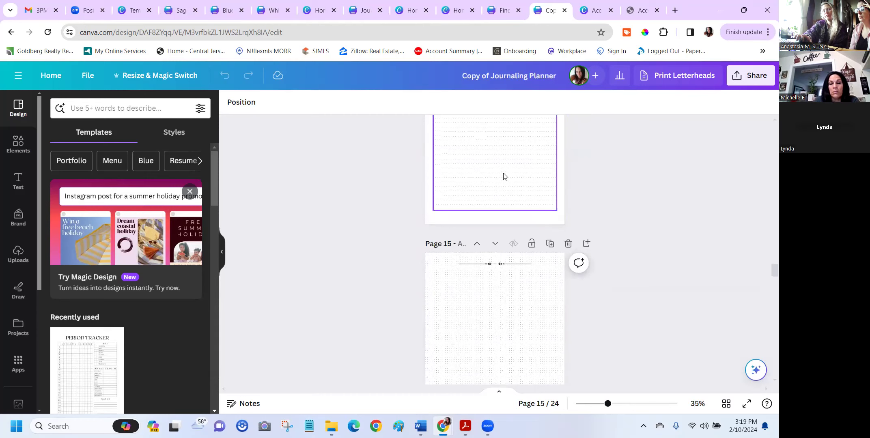
# - Review the dotted-line, dotted, grid and striped note pages between pages 14 and 18
pyautogui.scroll(-2, 635, 229)
pyautogui.scroll(2, 632, 226)
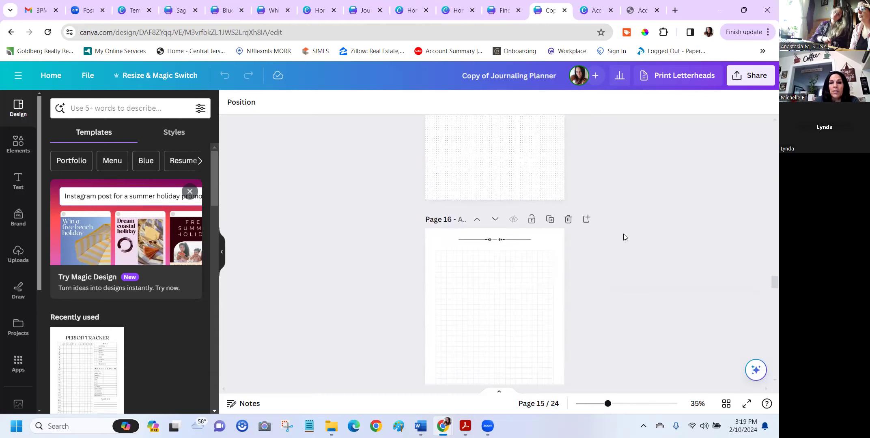
pyautogui.scroll(2, 616, 265)
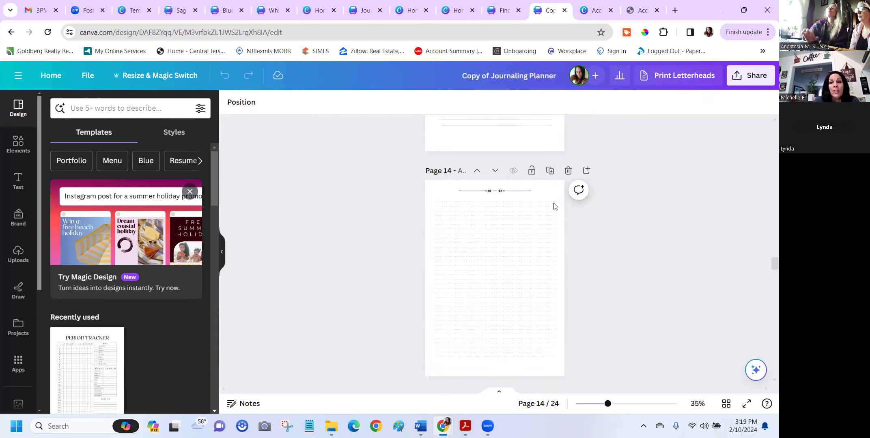
pyautogui.scroll(-5, 529, 244)
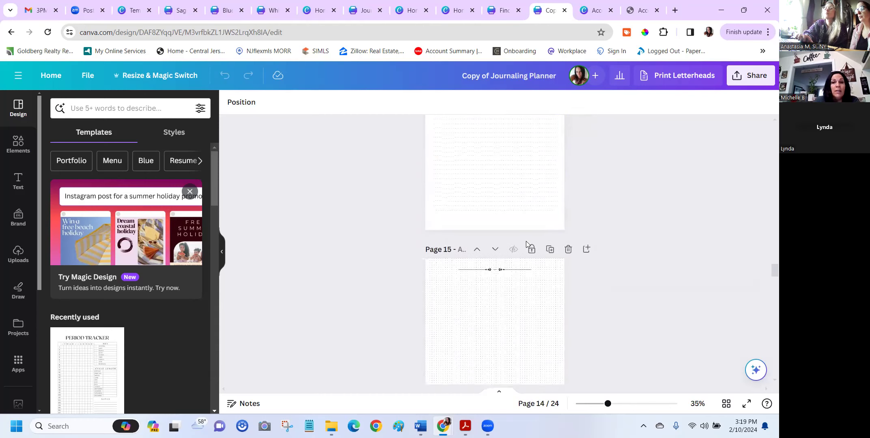
pyautogui.scroll(-10, 766, 284)
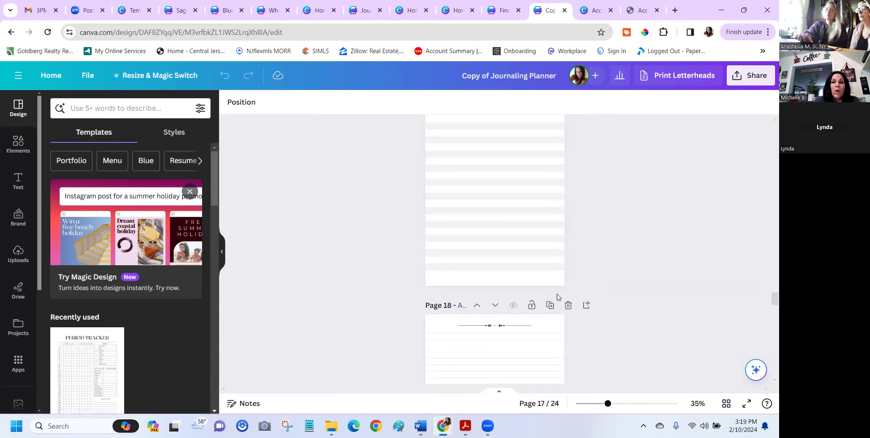
# - Duplicate the lined page 18, look over the copy, and undo the duplication
pyautogui.click(550, 306)
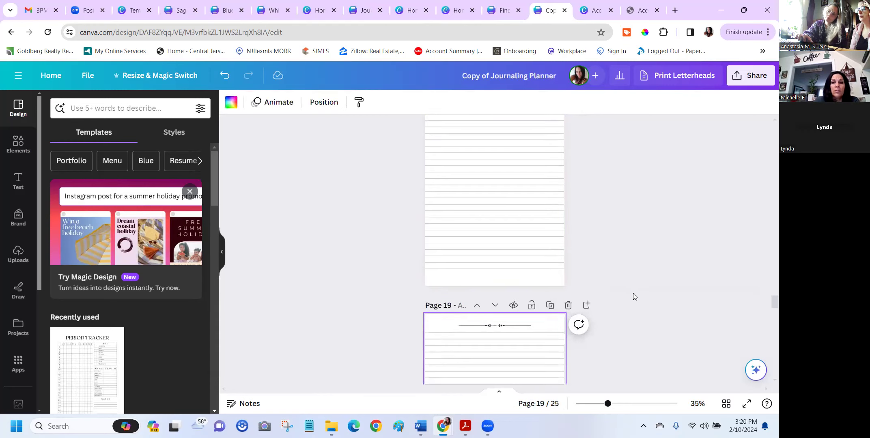
pyautogui.scroll(10, 584, 272)
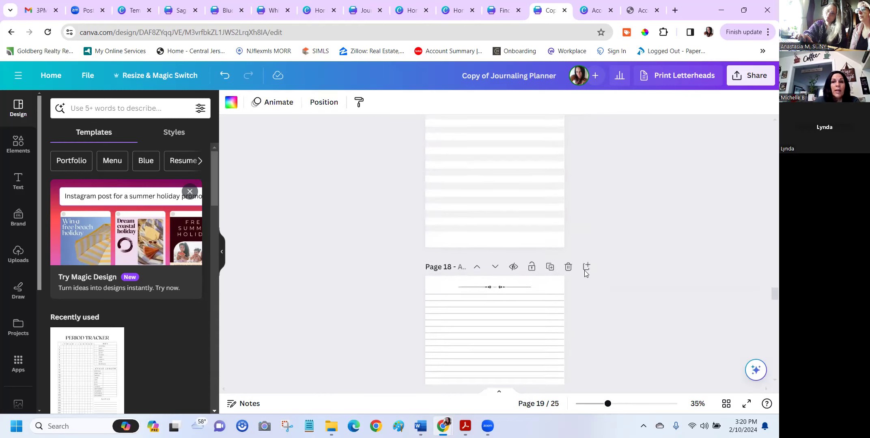
pyautogui.scroll(-10, 607, 268)
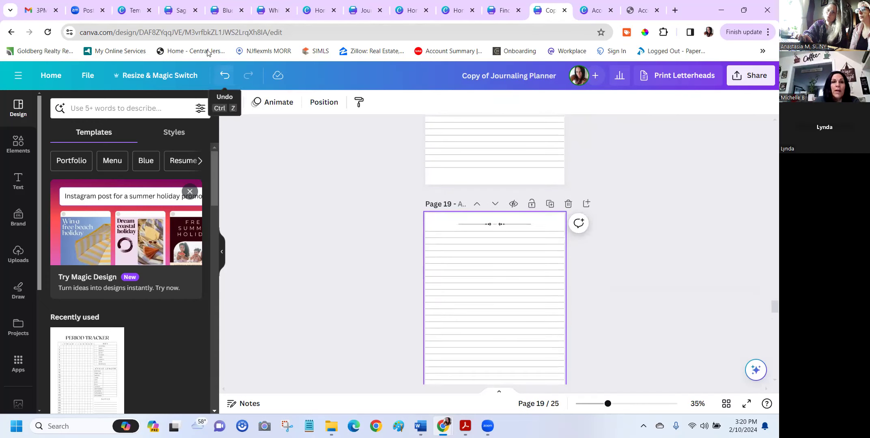
pyautogui.click(224, 75)
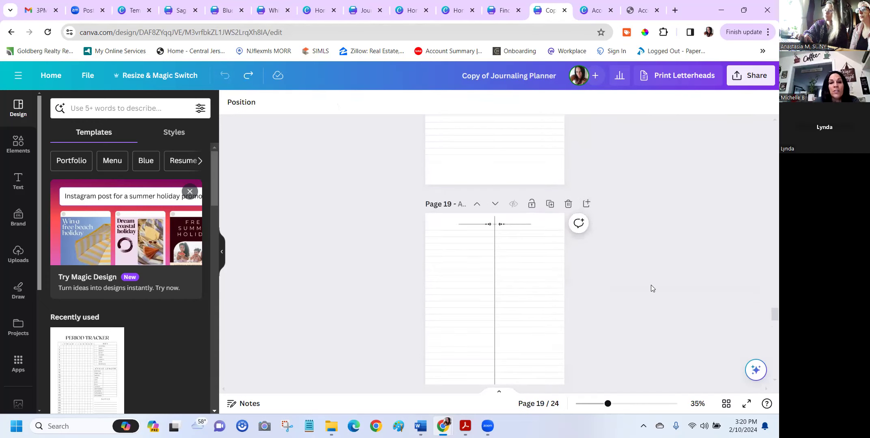
# - Go back to the Journaling Planner cover and search the elements for pink flowers
pyautogui.scroll(6, 651, 289)
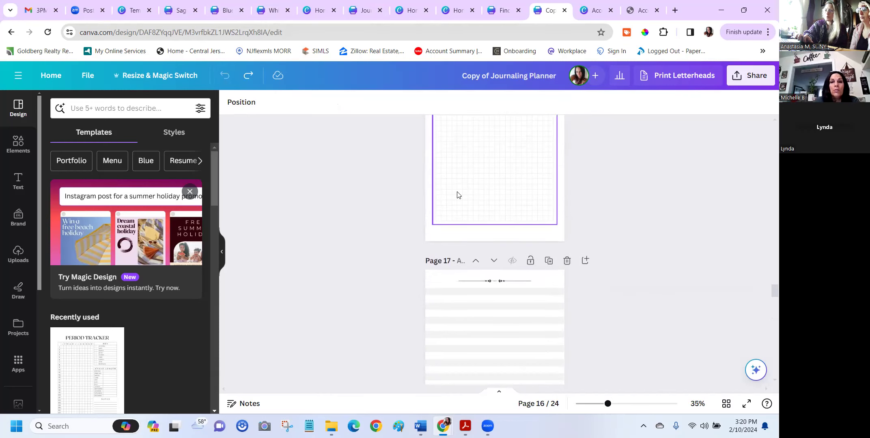
pyautogui.moveTo(766, 295); pyautogui.dragTo(766, 121)
pyautogui.click(28, 154)
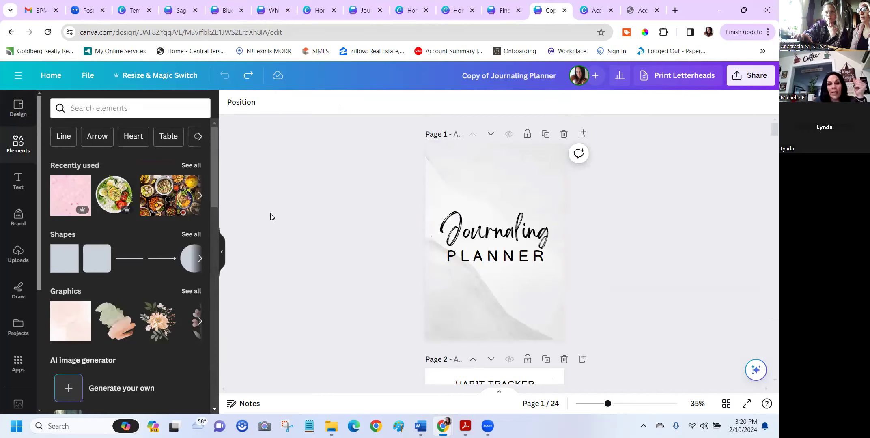
pyautogui.click(135, 109)
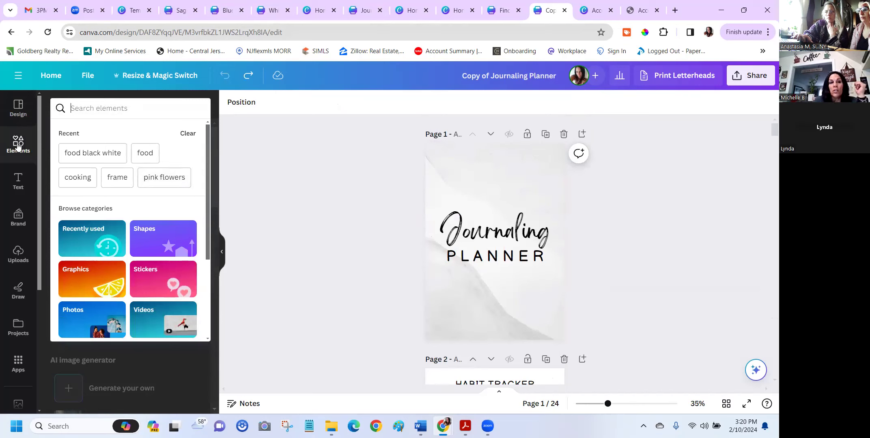
pyautogui.click(149, 181)
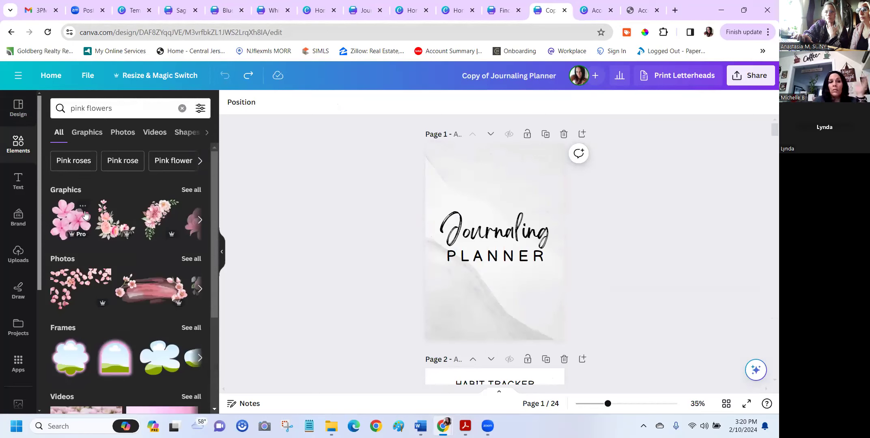
# - Look through the pink flowers results and graphics, and narrow the results to photos
pyautogui.scroll(-3, 117, 253)
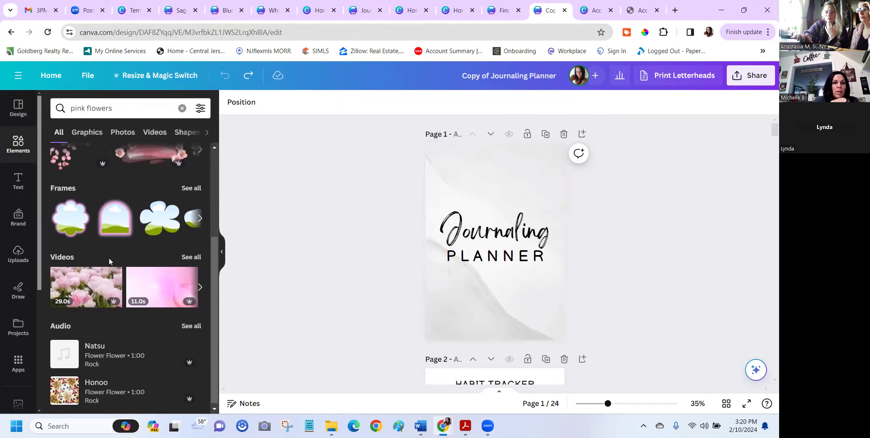
pyautogui.scroll(3, 109, 258)
pyautogui.click(90, 135)
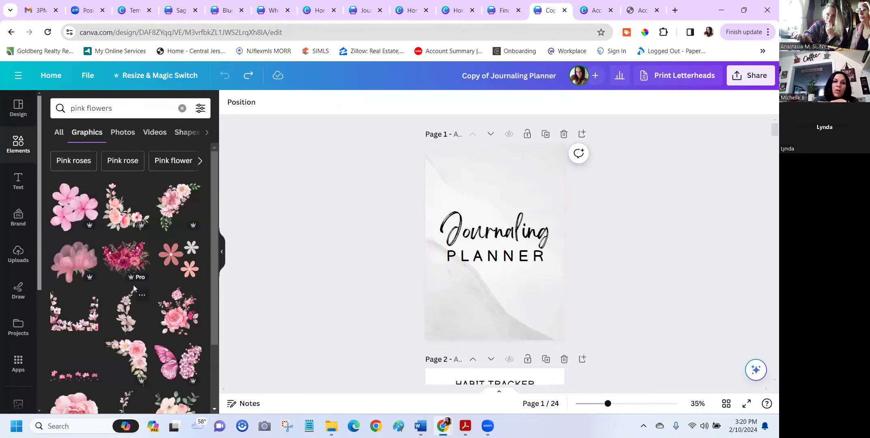
pyautogui.click(121, 132)
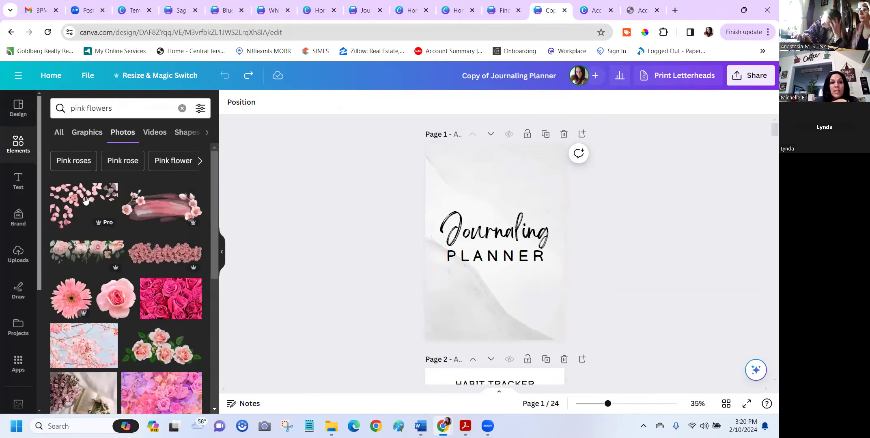
# - Place the scattered pink petals photo at the cover's upper-left corner and enlarge it to span the cover's full width
pyautogui.moveTo(79, 204); pyautogui.dragTo(485, 180)
pyautogui.click(490, 187)
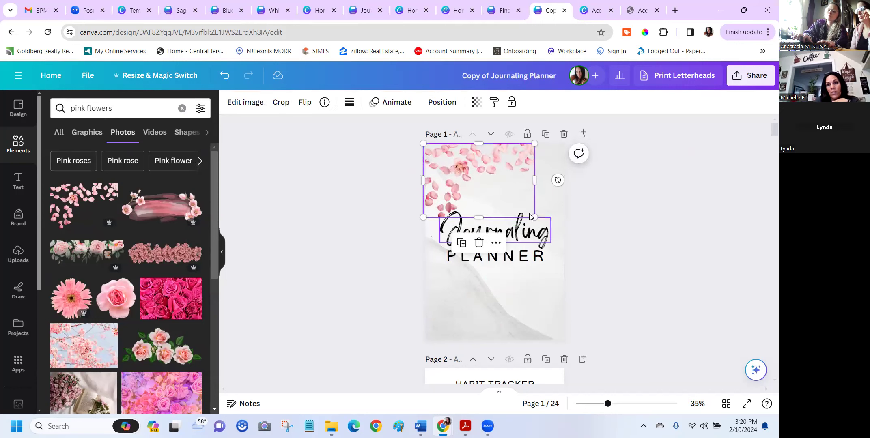
pyautogui.moveTo(533, 217); pyautogui.dragTo(567, 267)
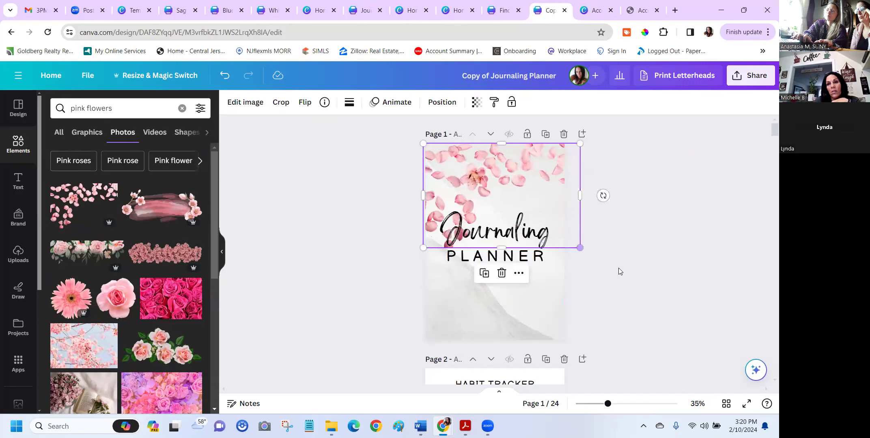
pyautogui.click(567, 204)
pyautogui.click(567, 204)
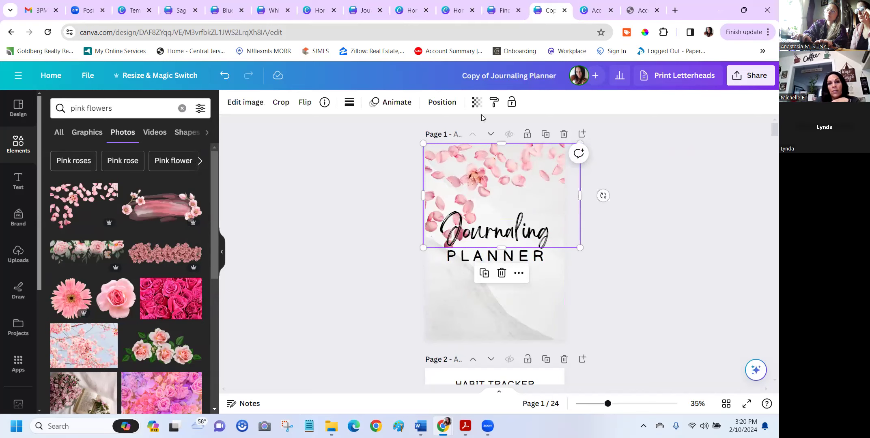
# - Reduce the opacity of the petals photo on the cover so it looks softer
pyautogui.click(477, 103)
pyautogui.moveTo(477, 143); pyautogui.dragTo(432, 146)
pyautogui.click(645, 226)
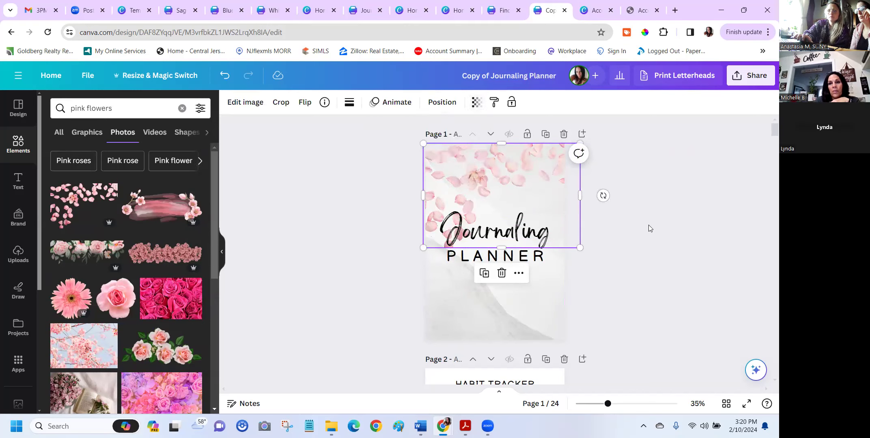
pyautogui.click(648, 225)
# - Place the single pink rose bloom photo in the cover's lower-right corner
pyautogui.scroll(-2, 641, 223)
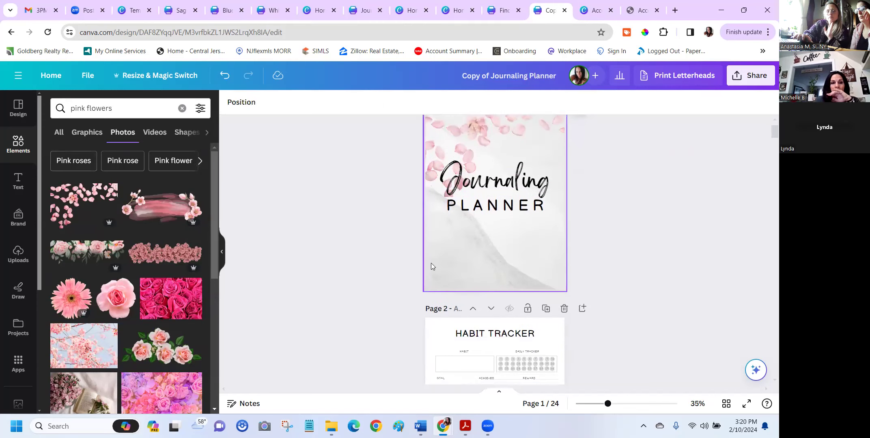
pyautogui.moveTo(116, 298); pyautogui.dragTo(520, 256)
pyautogui.click(653, 253)
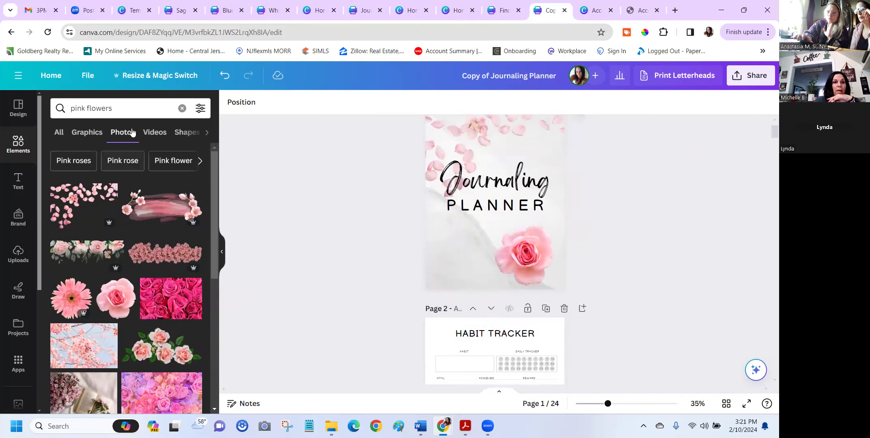
# - Extend the photo search to pink flowers stems
pyautogui.click(139, 108)
pyautogui.write('ste')
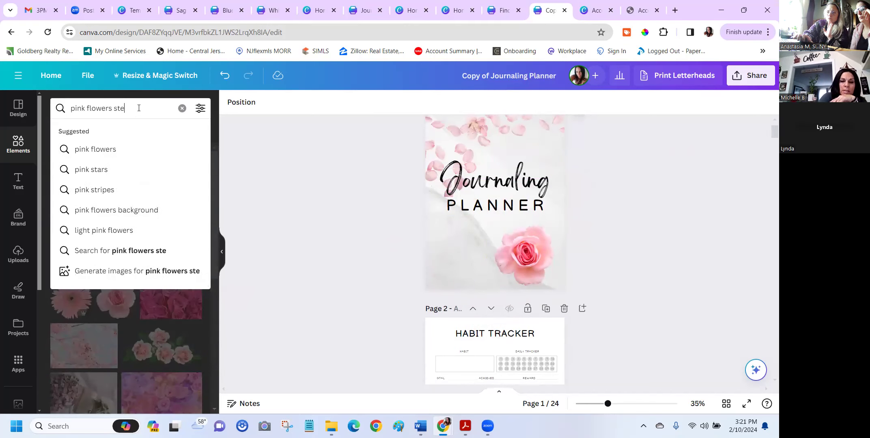
pyautogui.write('ms')
pyautogui.press('Return')
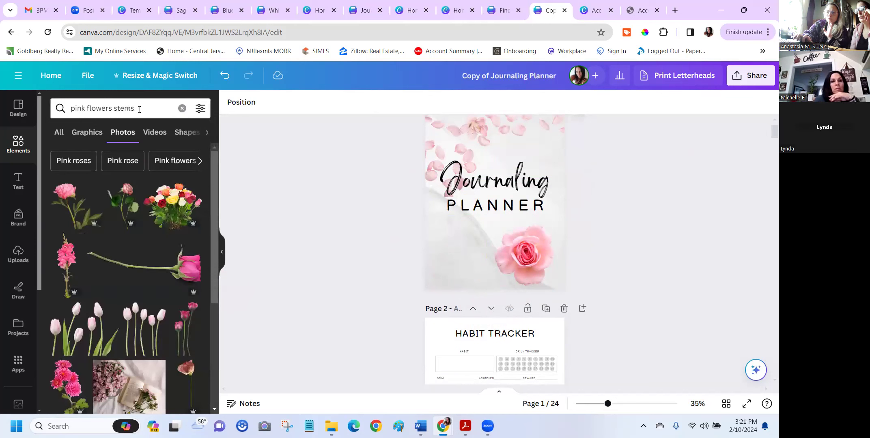
# - Replace the rose bloom on the cover with the long-stemmed pink rose, shrink it slightly and position it beneath the title
pyautogui.click(538, 242)
pyautogui.click(521, 202)
pyautogui.moveTo(144, 266); pyautogui.dragTo(508, 229)
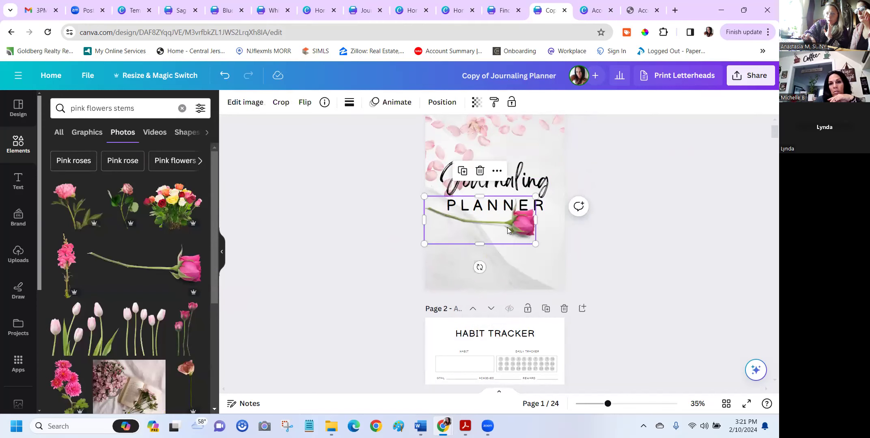
pyautogui.moveTo(422, 196); pyautogui.dragTo(439, 202)
pyautogui.click(609, 256)
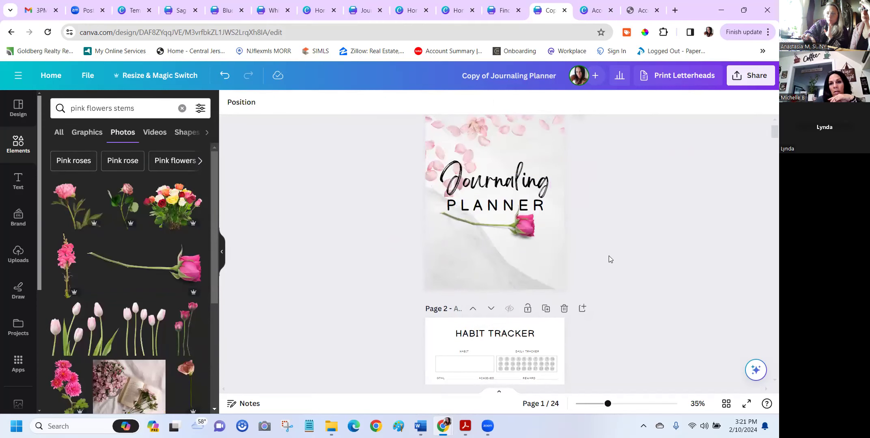
pyautogui.moveTo(510, 237); pyautogui.dragTo(516, 245)
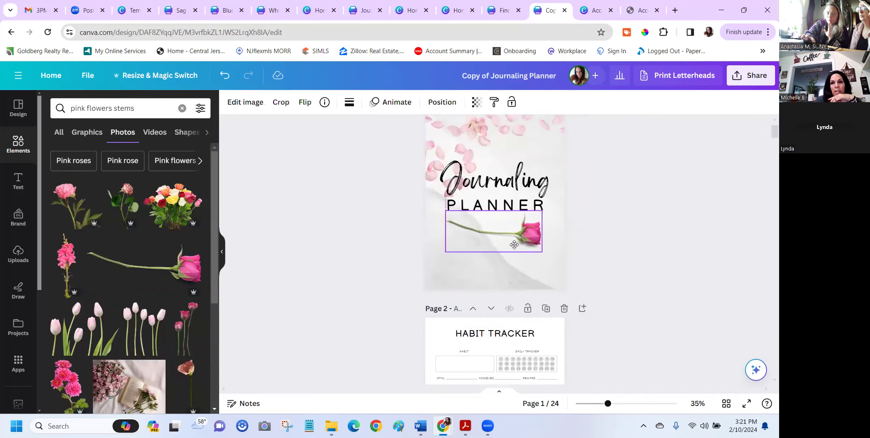
pyautogui.click(641, 244)
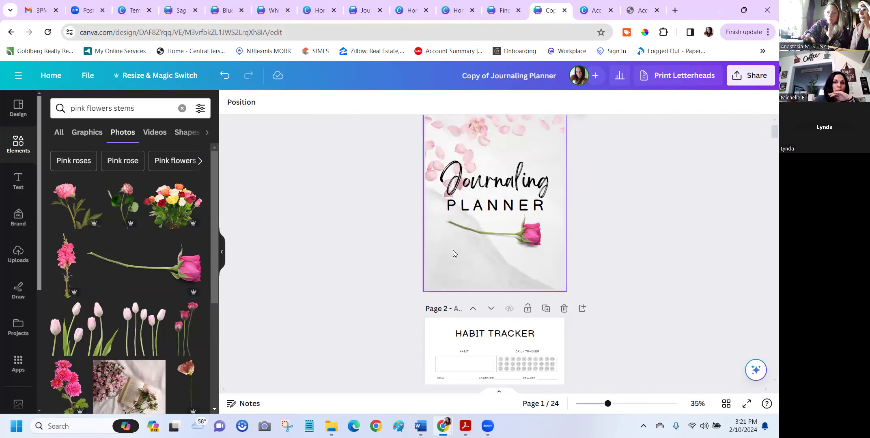
# - Delete the long-stemmed rose from beneath the cover title
pyautogui.moveTo(448, 271); pyautogui.dragTo(488, 252)
pyautogui.click(488, 252)
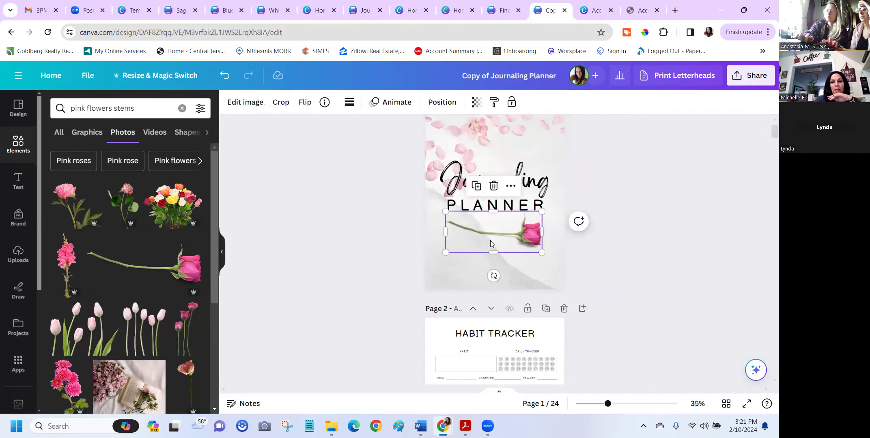
pyautogui.click(492, 189)
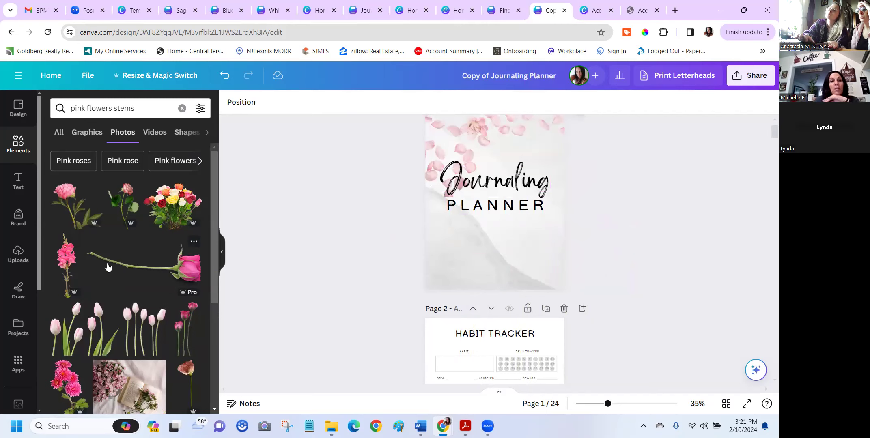
# - Browse the flower stem photos and the search filters, and limit the results to Free items
pyautogui.scroll(-4, 109, 267)
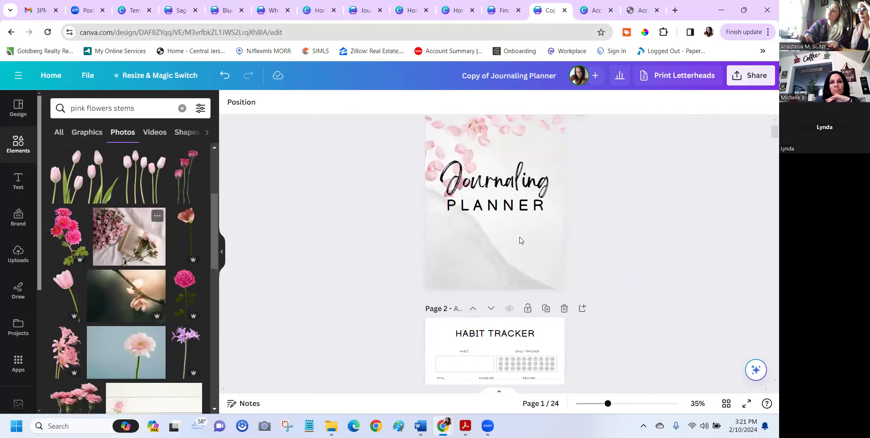
pyautogui.scroll(1, 517, 215)
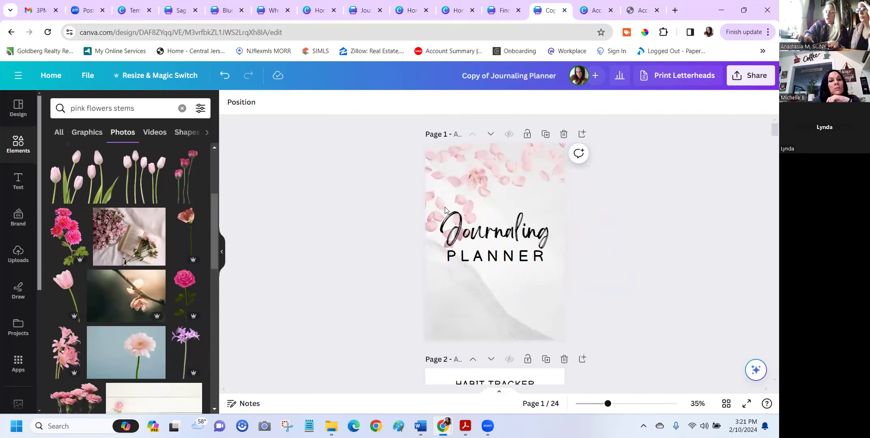
pyautogui.click(200, 108)
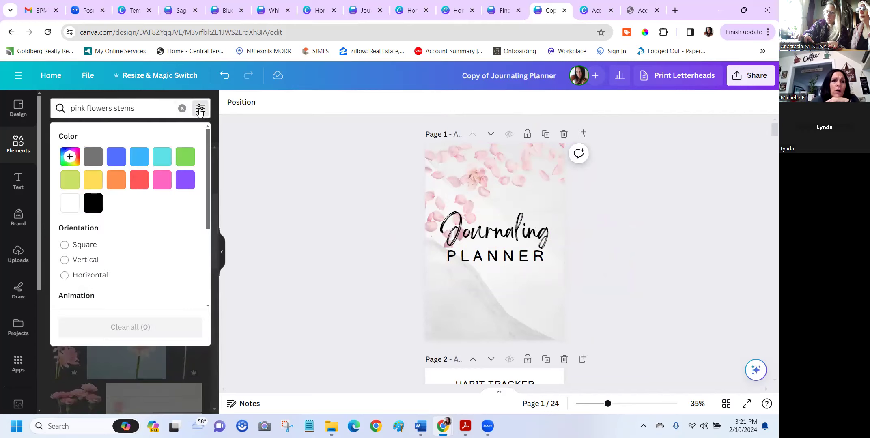
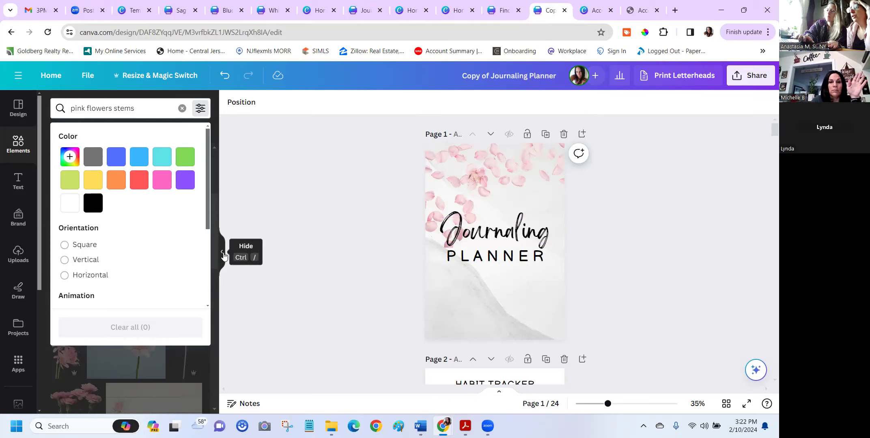
pyautogui.click(237, 244)
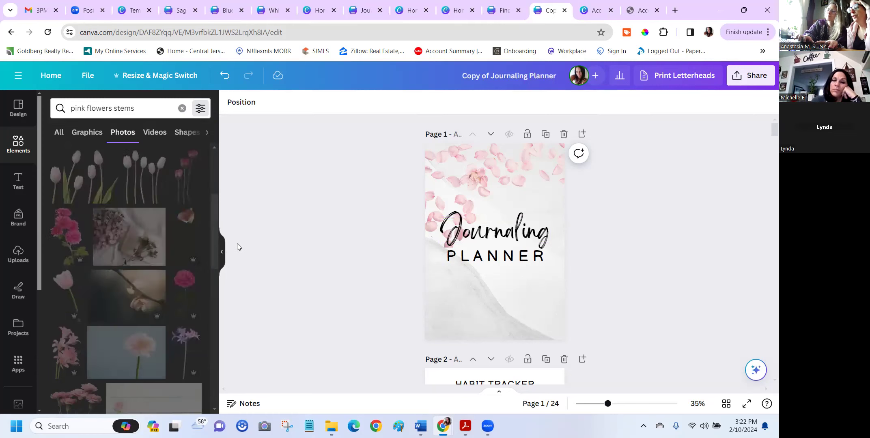
pyautogui.click(200, 109)
pyautogui.moveTo(208, 141); pyautogui.dragTo(206, 226)
pyautogui.click(66, 278)
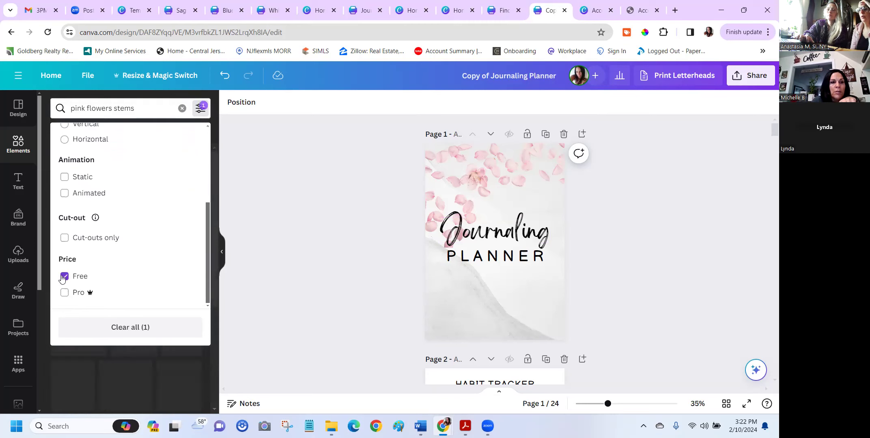
# - Replace the element search with square and show results of all element types
pyautogui.click(258, 253)
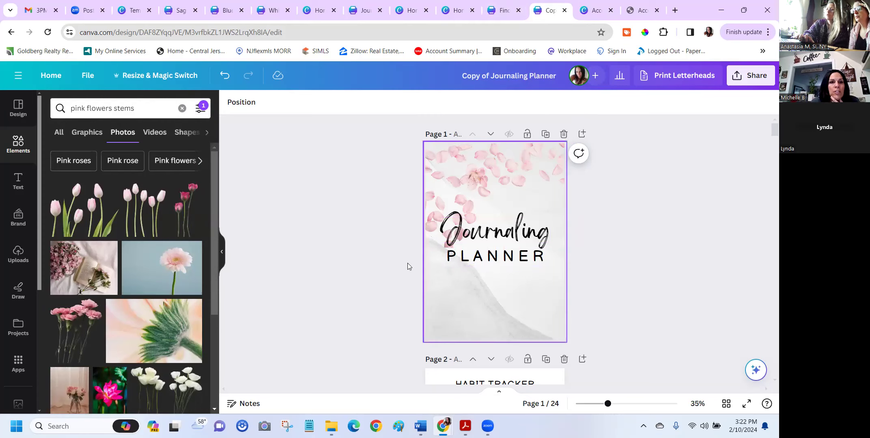
pyautogui.click(86, 112)
pyautogui.tripleClick(85, 112)
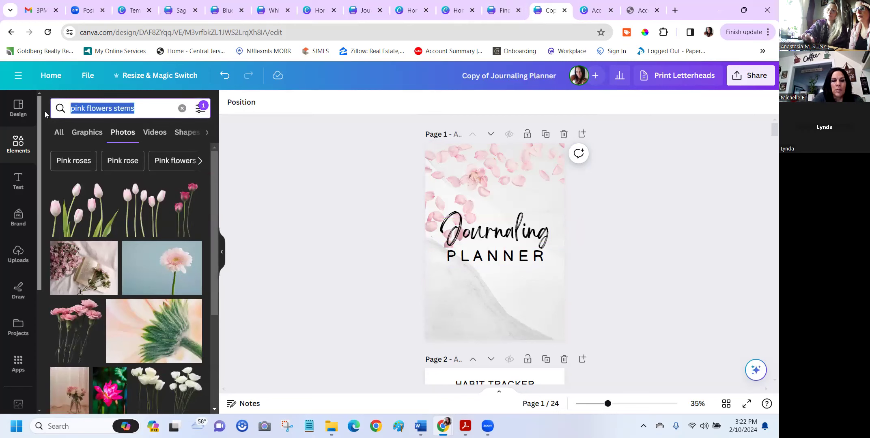
pyautogui.write('sq')
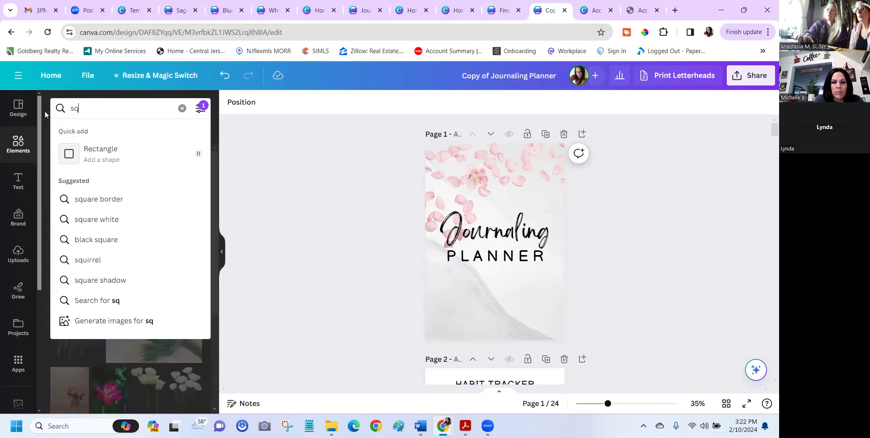
pyautogui.write('uare')
pyautogui.press('Return')
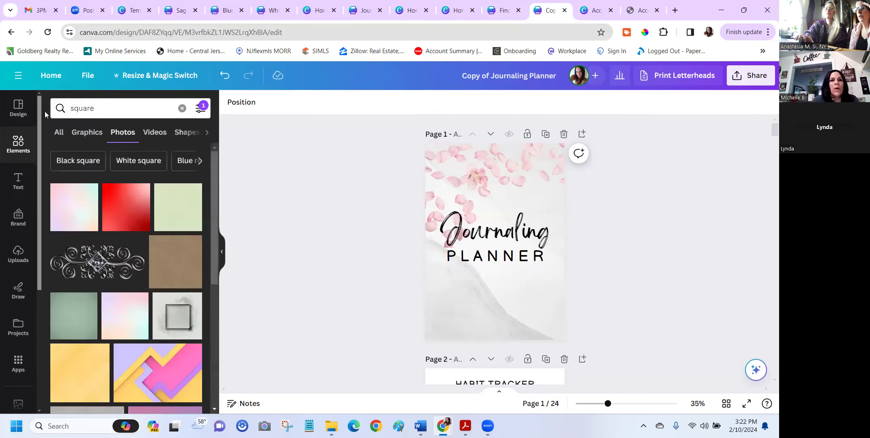
pyautogui.click(59, 133)
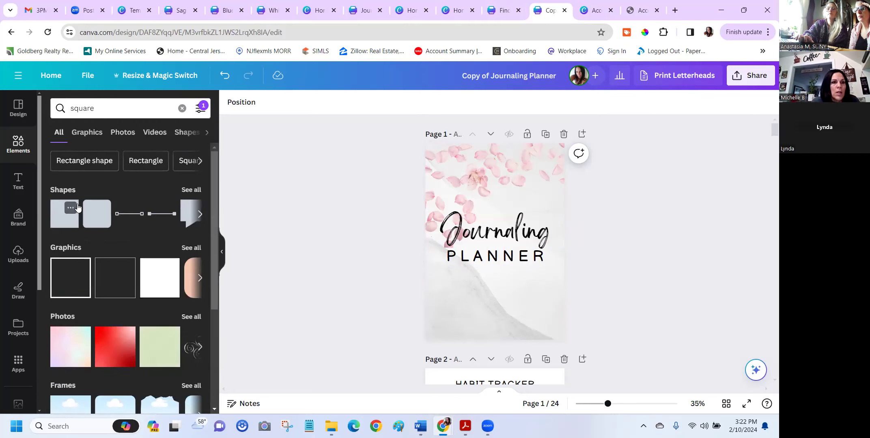
# - Place the plain square shape beneath the cover title and fill it with the dark purple brand color #5E1A60
pyautogui.moveTo(61, 222); pyautogui.dragTo(491, 299)
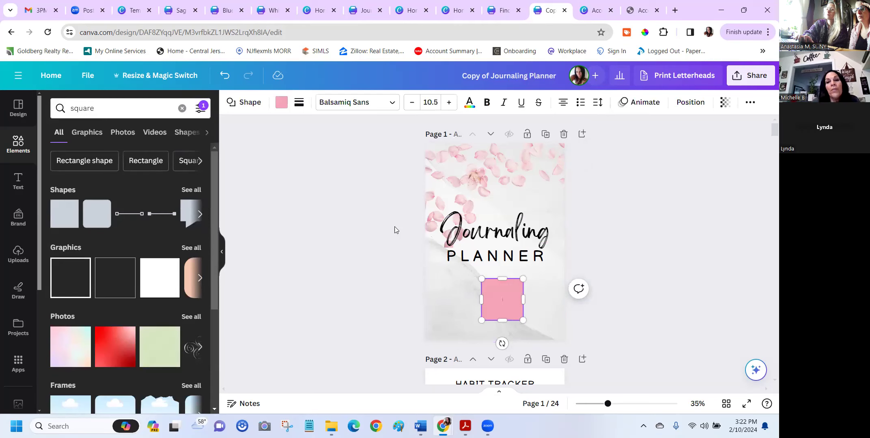
pyautogui.click(282, 103)
pyautogui.click(111, 271)
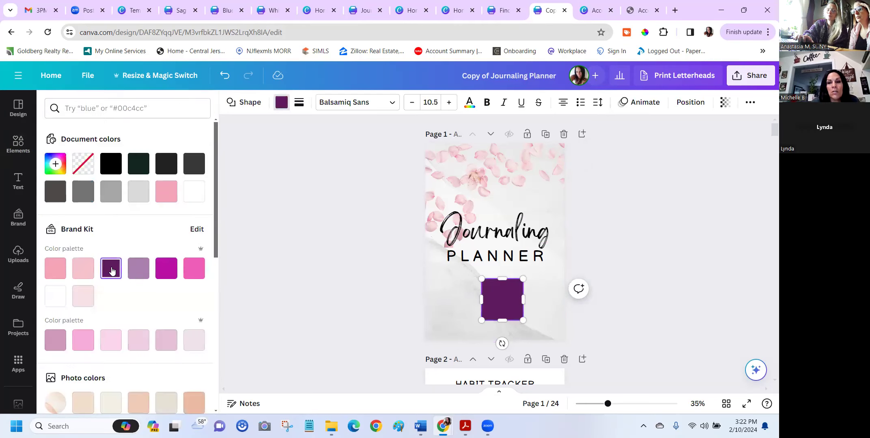
pyautogui.press('Escape')
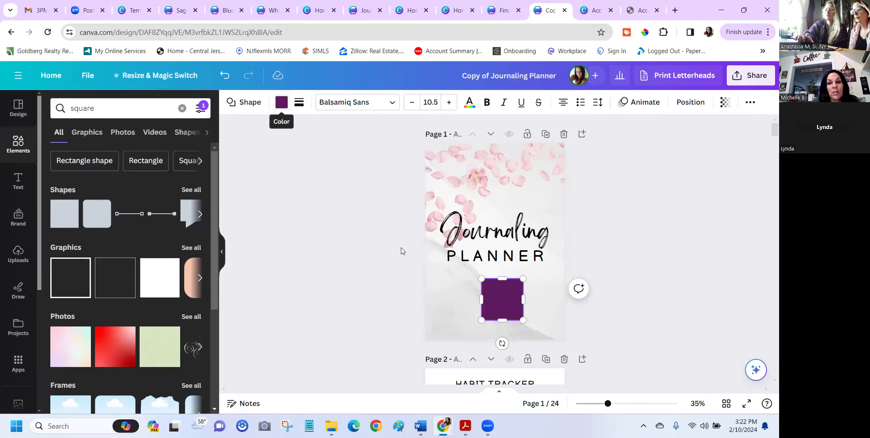
# - Recolor the square with the light pink #E8C9CD sampled from the cover's petals using the eyedropper
pyautogui.click(281, 103)
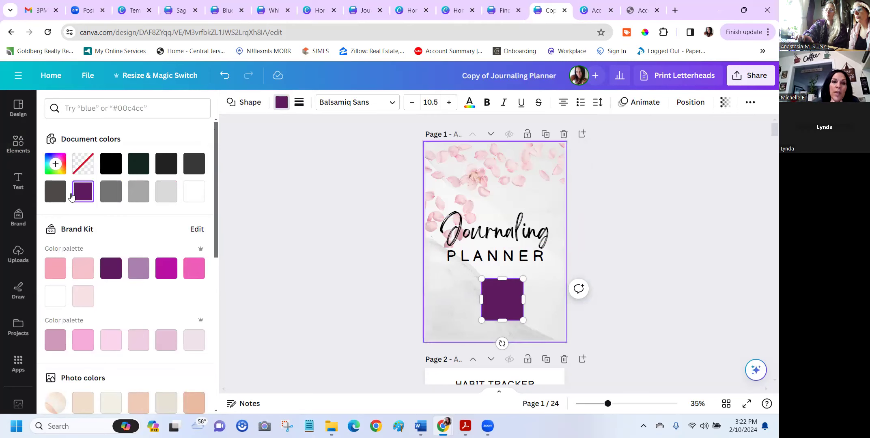
pyautogui.click(55, 168)
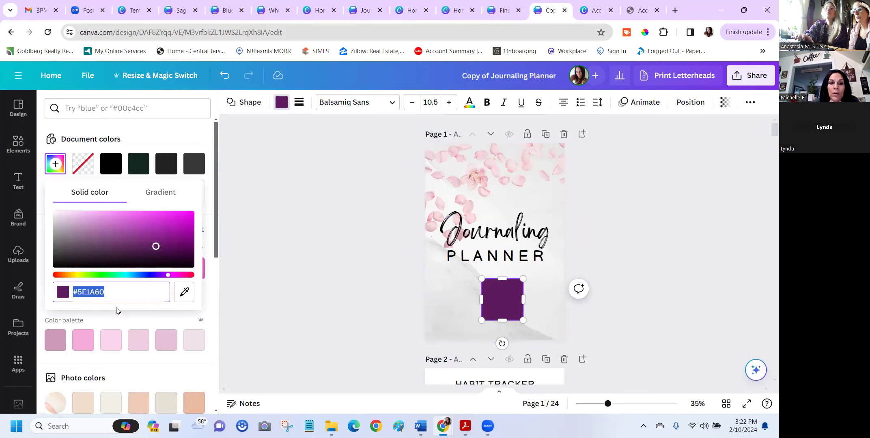
pyautogui.click(185, 293)
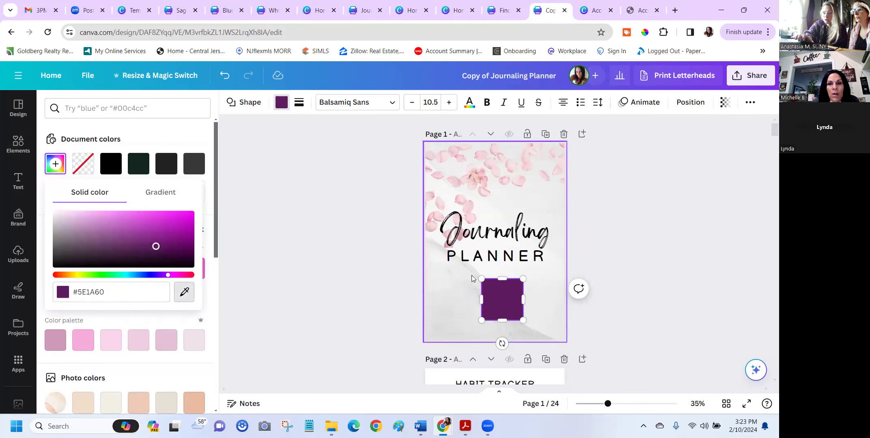
pyautogui.click(185, 293)
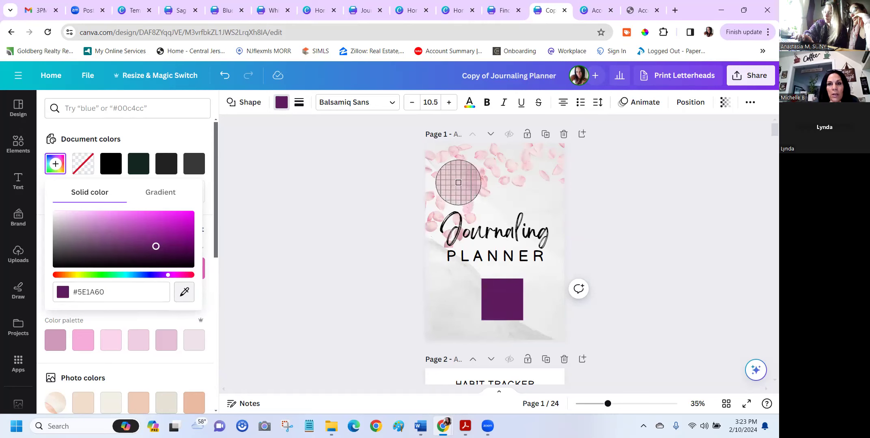
pyautogui.click(456, 181)
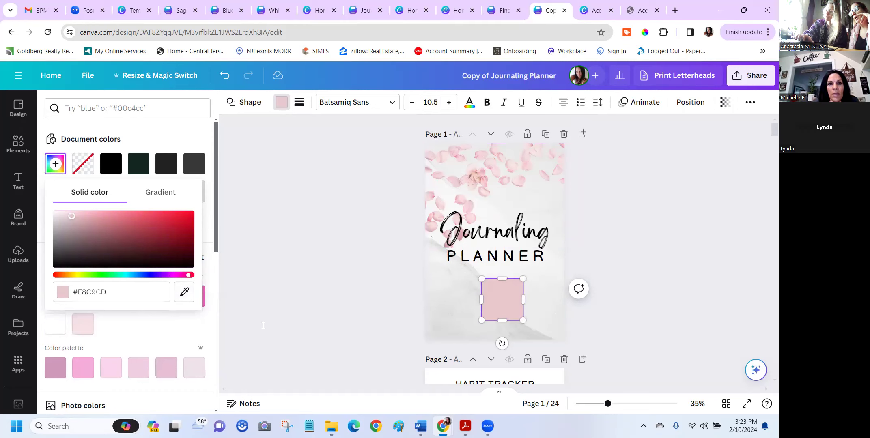
pyautogui.click(114, 303)
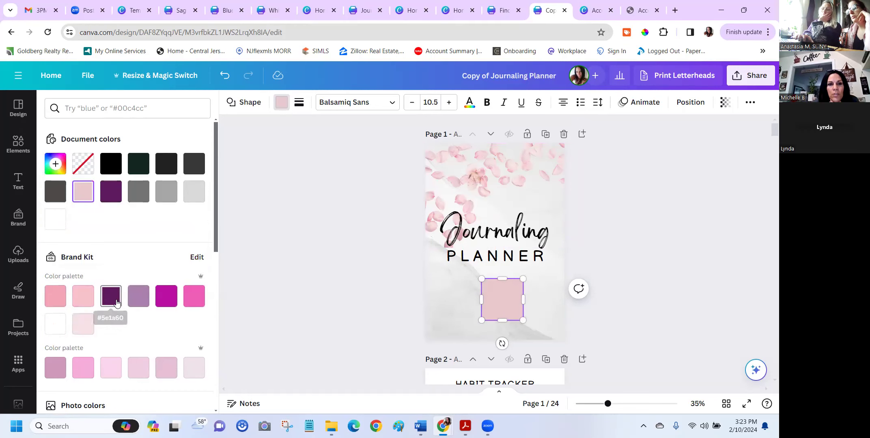
# - Fill the square with dark purple #5E1A60 and widen it on both sides into a rectangle nearly as wide as the word PLANNER
pyautogui.click(111, 296)
pyautogui.moveTo(480, 301); pyautogui.dragTo(455, 300)
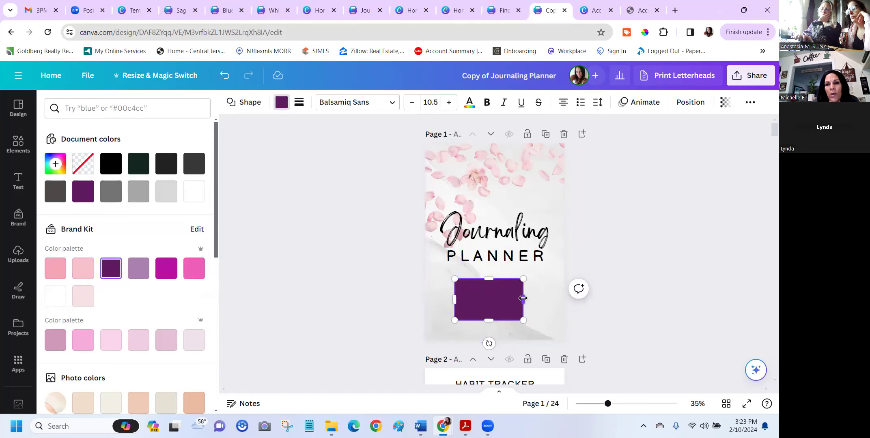
pyautogui.moveTo(523, 300); pyautogui.dragTo(544, 300)
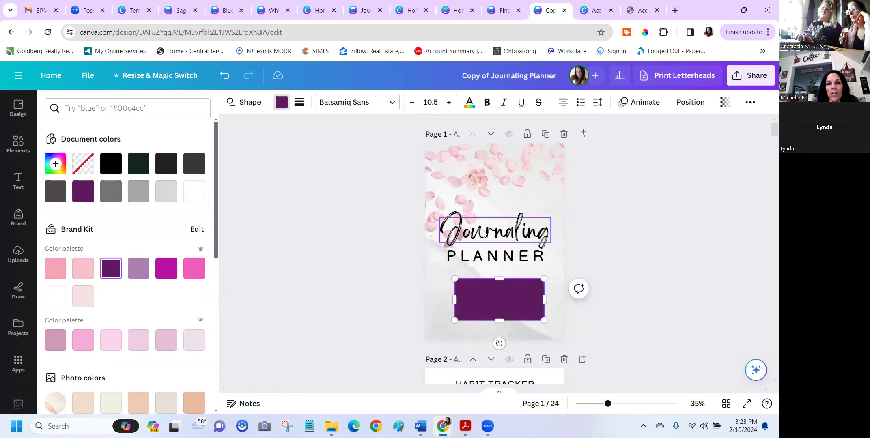
# - Make the purple rectangle beneath the title partly transparent
pyautogui.click(484, 230)
pyautogui.click(484, 230)
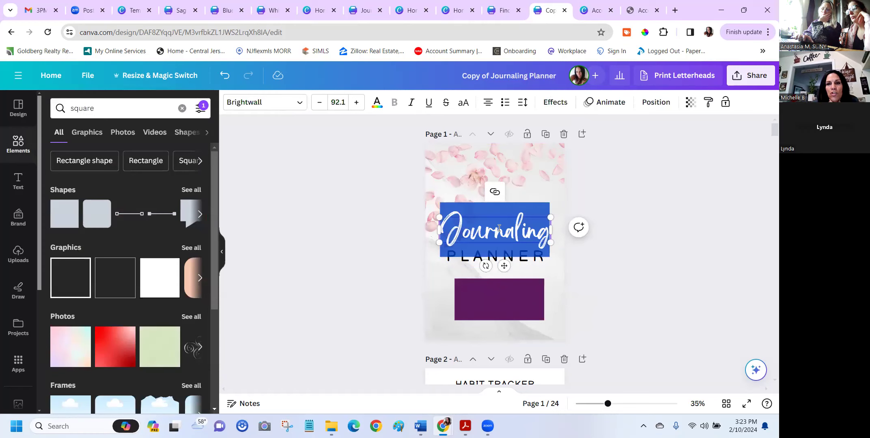
pyautogui.click(506, 304)
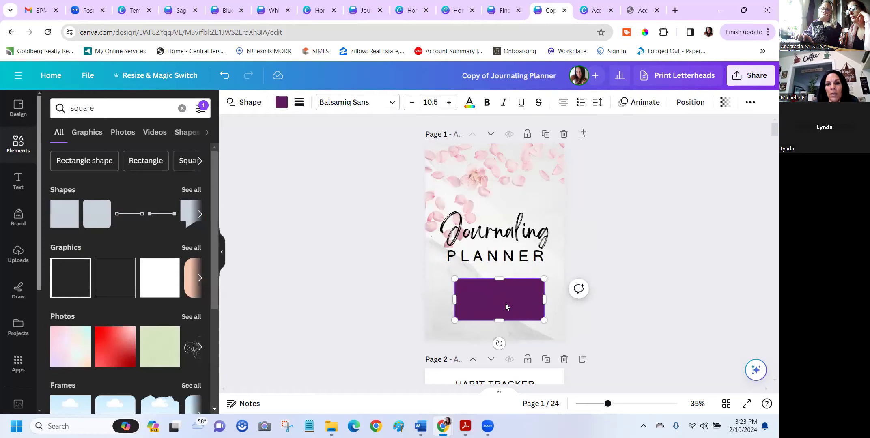
pyautogui.click(436, 280)
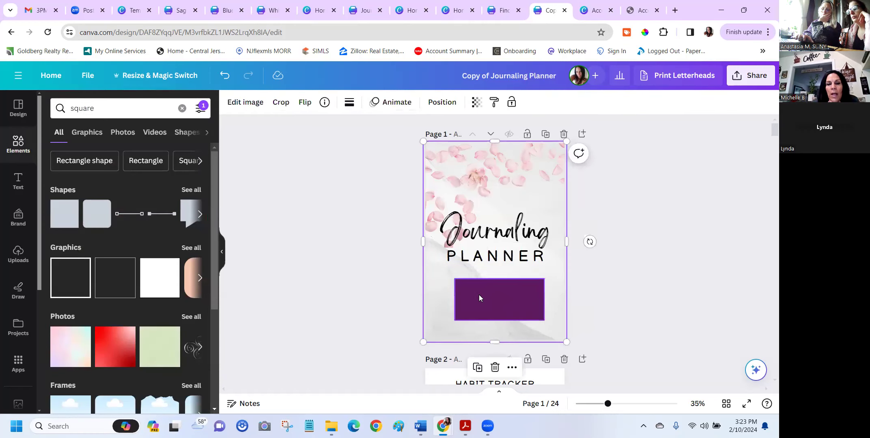
pyautogui.click(507, 293)
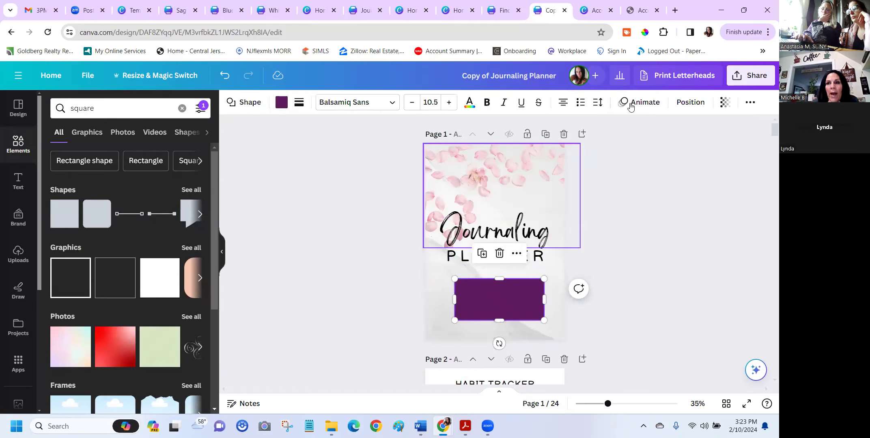
pyautogui.click(725, 104)
pyautogui.moveTo(722, 144); pyautogui.dragTo(690, 143)
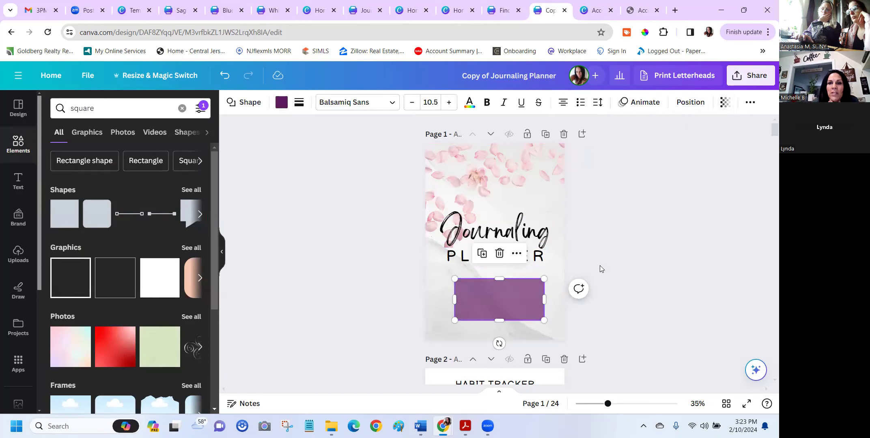
# - Recolor the Journaling title with the muted purple #8C5F8D sampled from the semi-transparent rectangle using the eyedropper
pyautogui.click(524, 233)
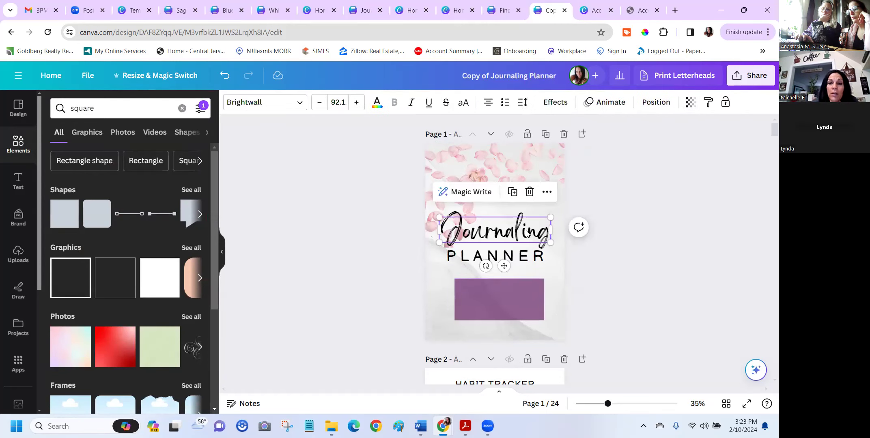
pyautogui.click(377, 105)
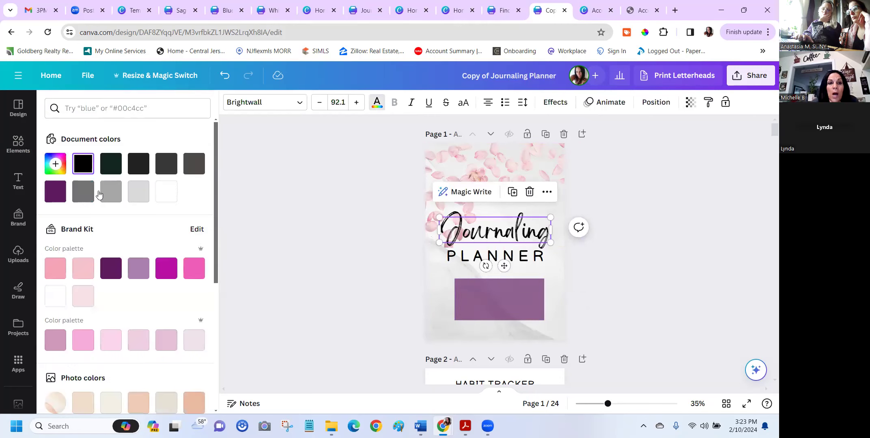
pyautogui.click(59, 169)
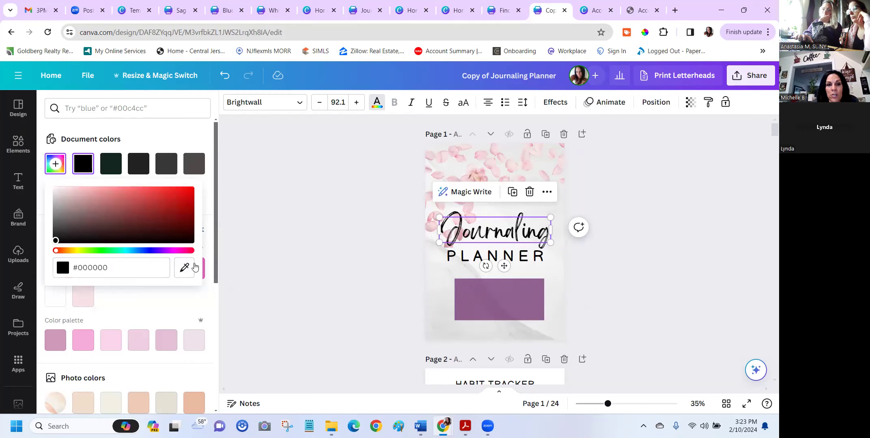
pyautogui.click(186, 268)
pyautogui.click(192, 266)
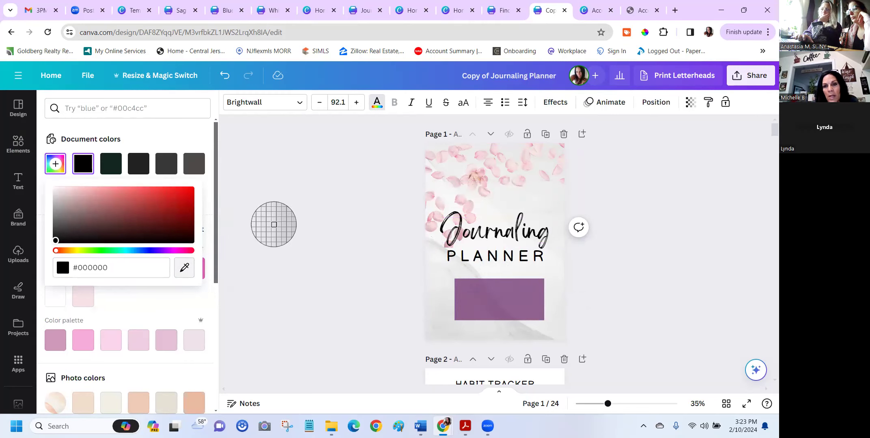
pyautogui.click(486, 299)
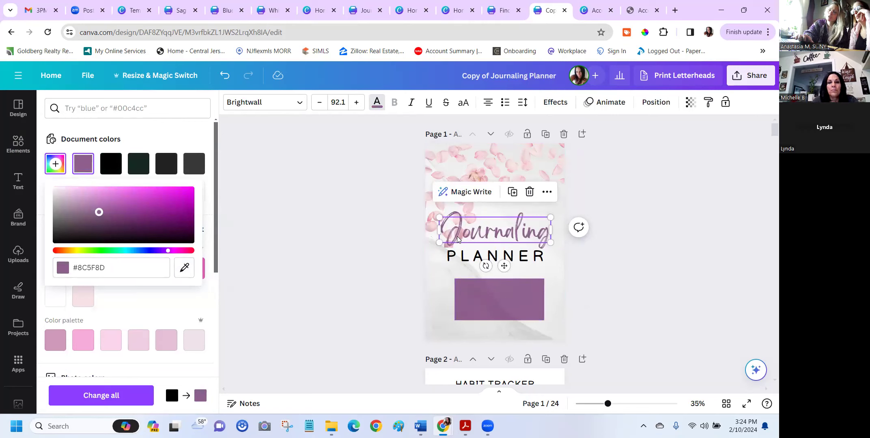
# - Reduce the purple rectangle's height by about a third from its lower edge
pyautogui.click(498, 307)
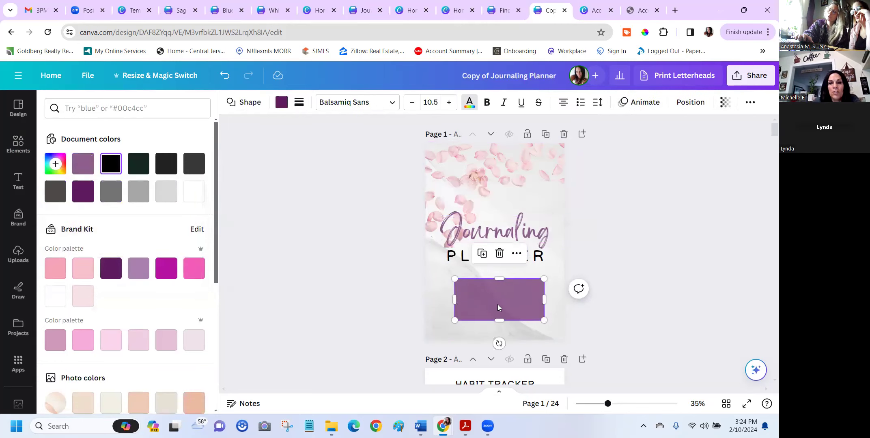
pyautogui.moveTo(498, 319); pyautogui.dragTo(500, 305)
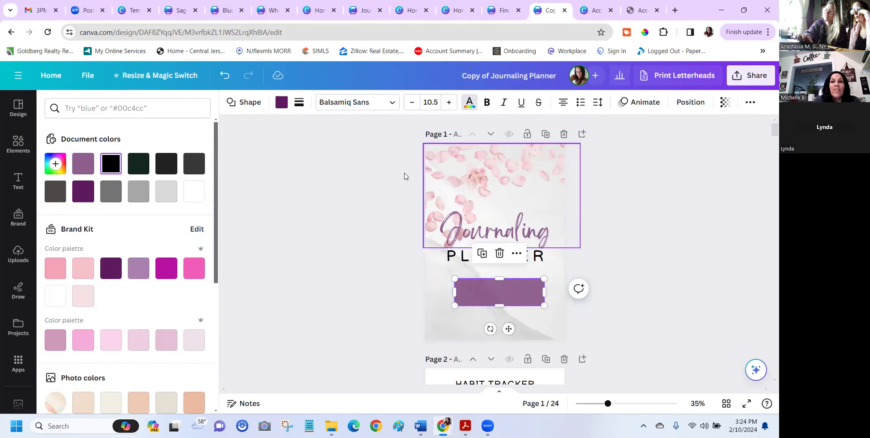
# - On the Sage Green journal cover, recolor the background with colors sampled from the food photos: red #E02F01, followed by golden yellow #EDBF44
pyautogui.click(178, 10)
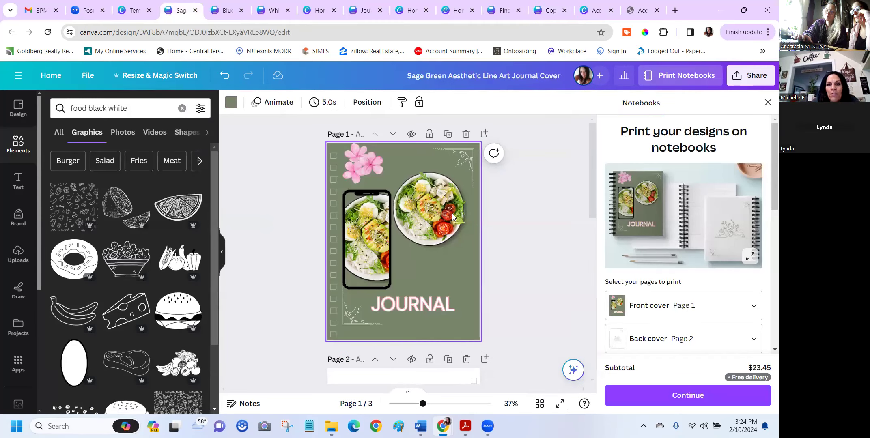
pyautogui.click(232, 102)
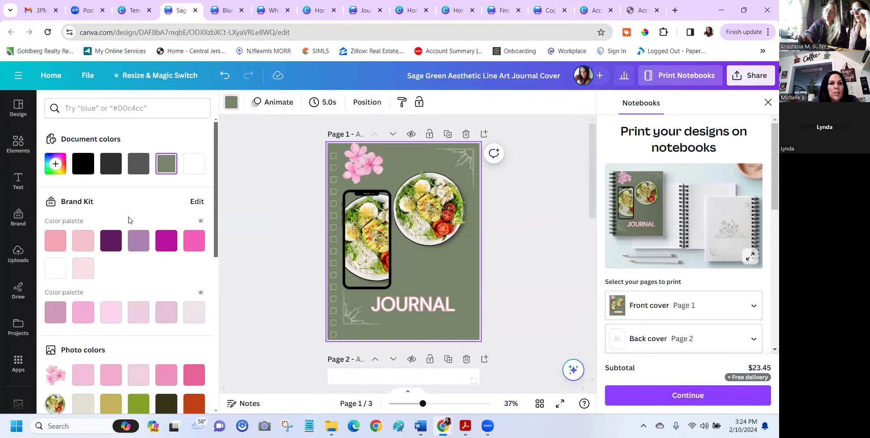
pyautogui.click(55, 164)
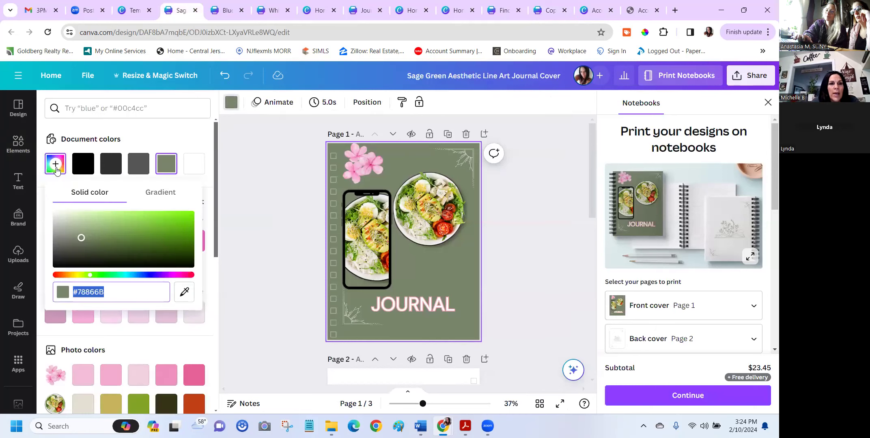
pyautogui.click(185, 291)
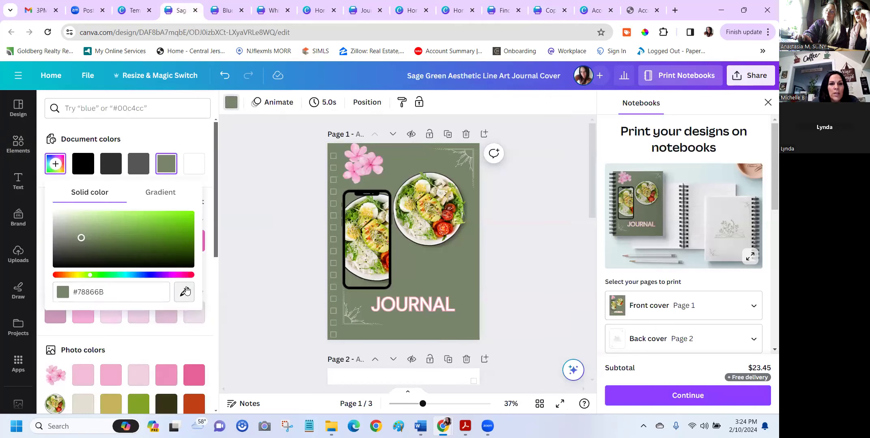
pyautogui.click(442, 232)
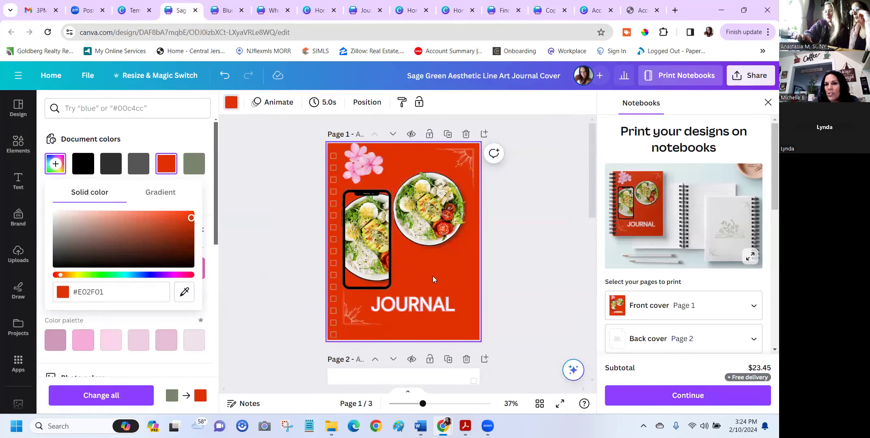
pyautogui.click(182, 295)
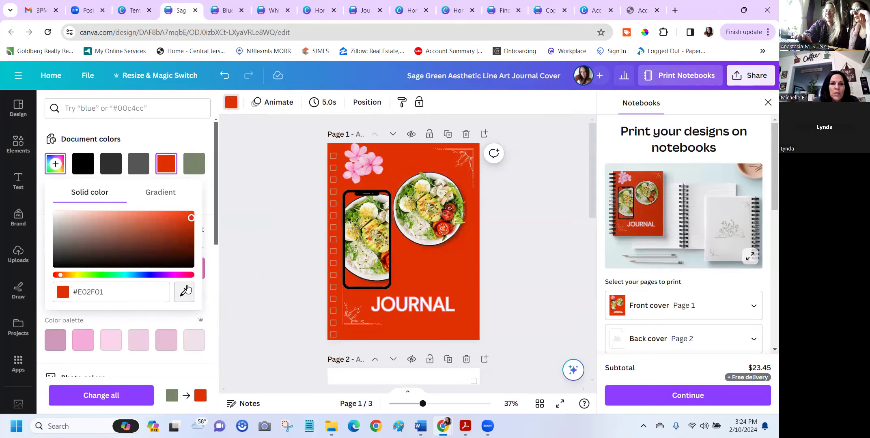
pyautogui.click(352, 232)
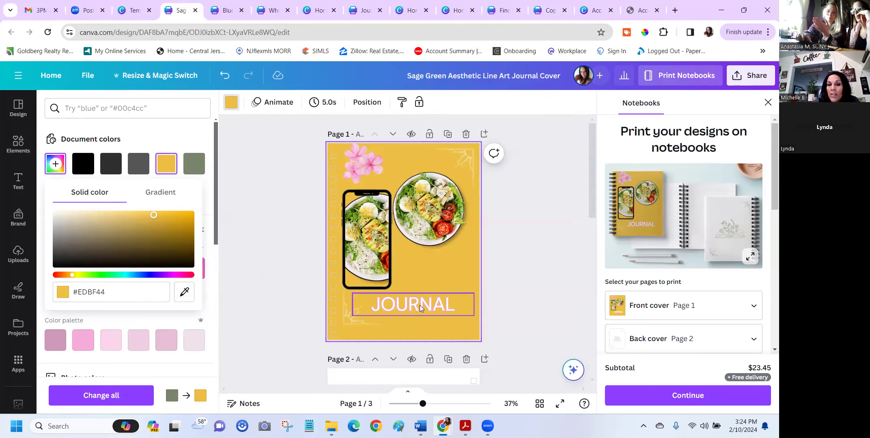
# - Recolor the JOURNAL title on the Sage Green cover with orange-red #F75823 sampled from the tomatoes in the food photo
pyautogui.click(404, 301)
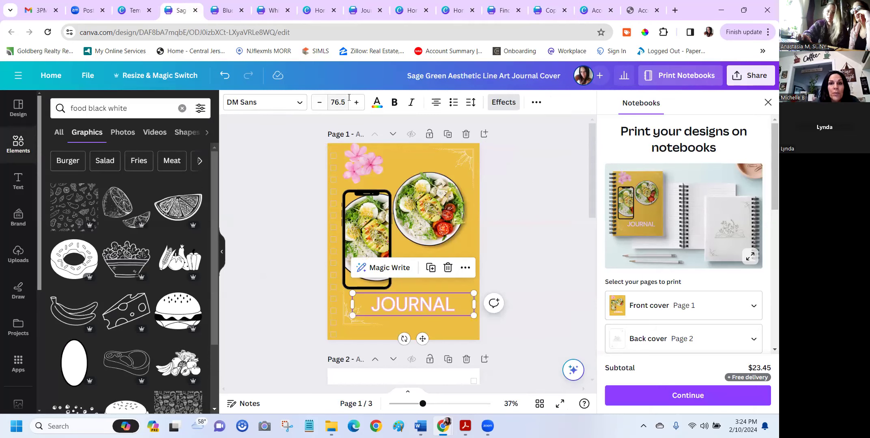
pyautogui.click(377, 105)
pyautogui.click(55, 164)
pyautogui.click(183, 267)
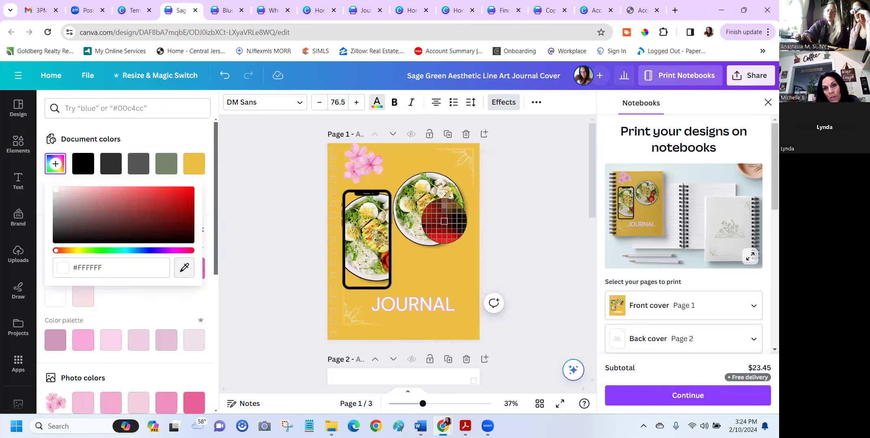
pyautogui.click(445, 228)
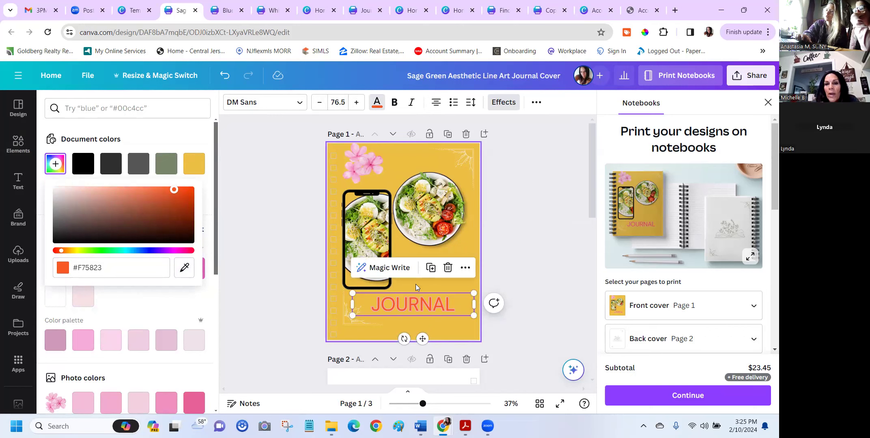
pyautogui.click(360, 164)
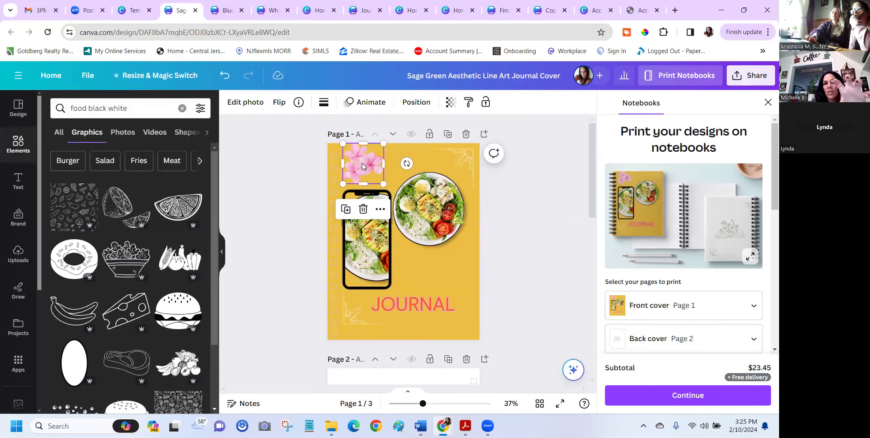
pyautogui.click(428, 306)
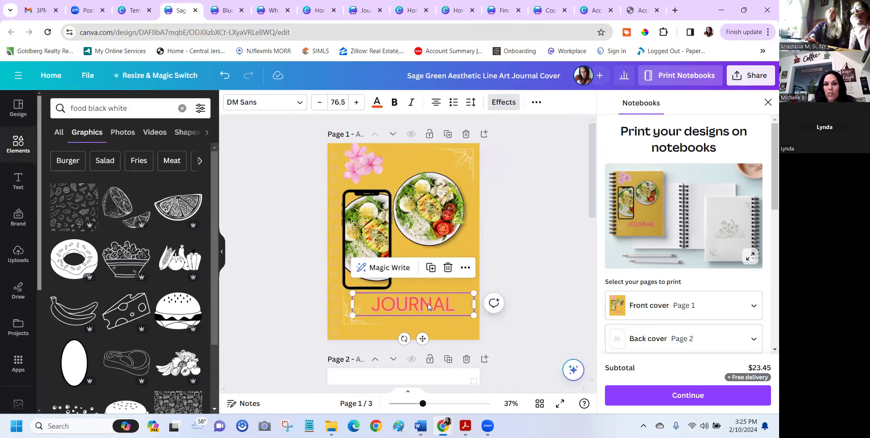
pyautogui.click(464, 166)
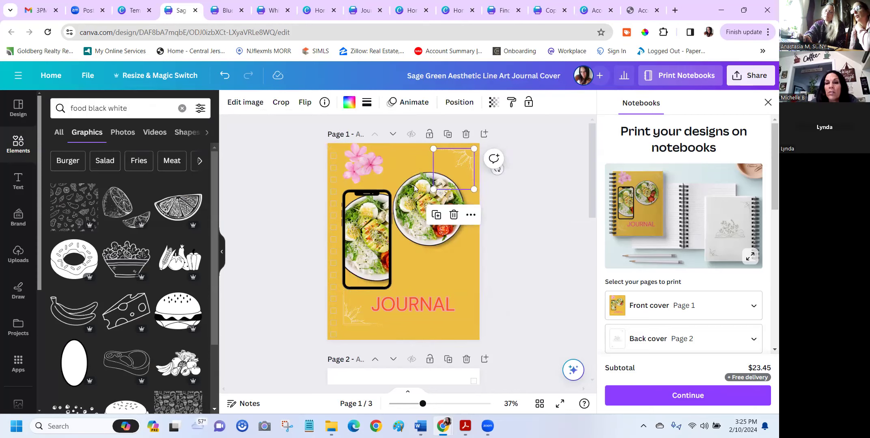
pyautogui.click(389, 151)
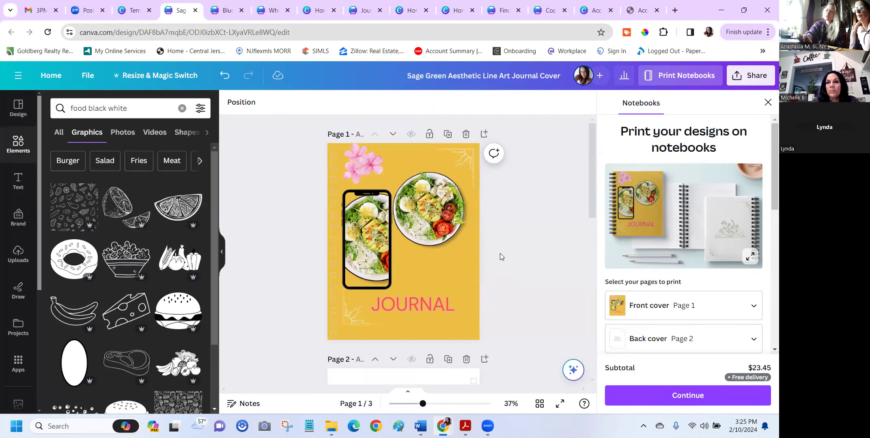
pyautogui.scroll(-2, 500, 250)
pyautogui.scroll(2, 505, 246)
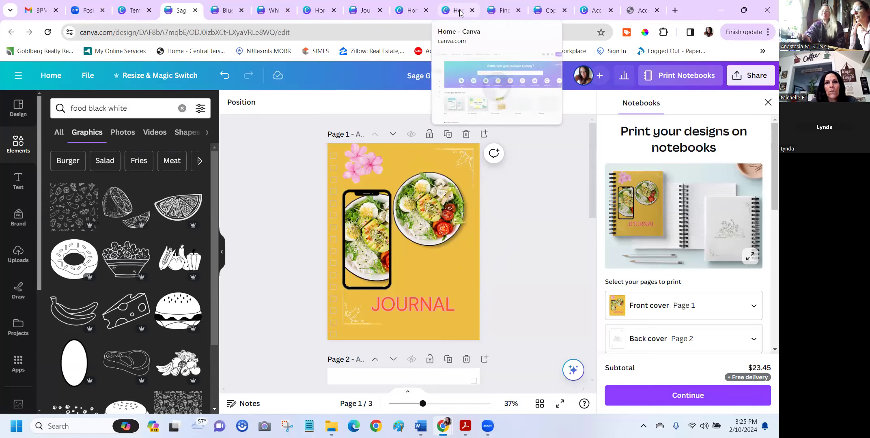
# - Close the duplicate Canva Home browser tab, and check the remaining home page and the original Sage Green journal template
pyautogui.click(472, 10)
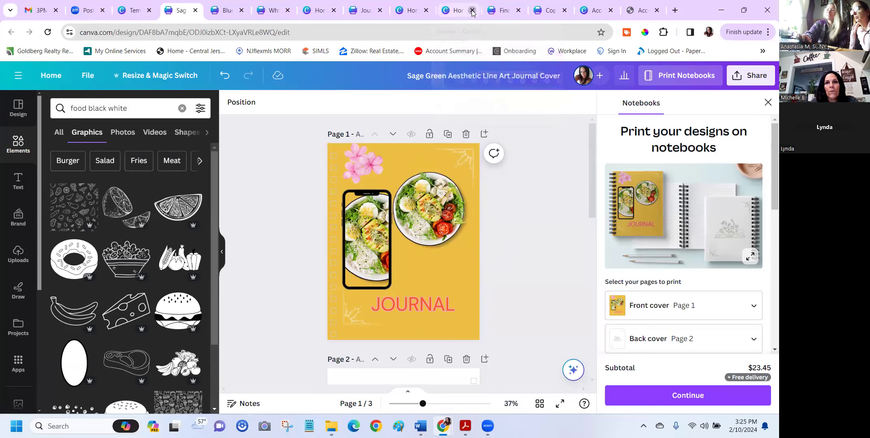
pyautogui.click(412, 13)
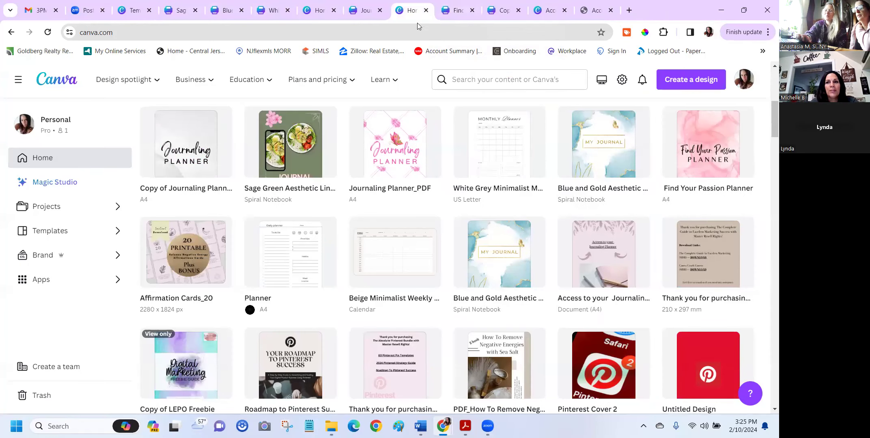
pyautogui.click(134, 11)
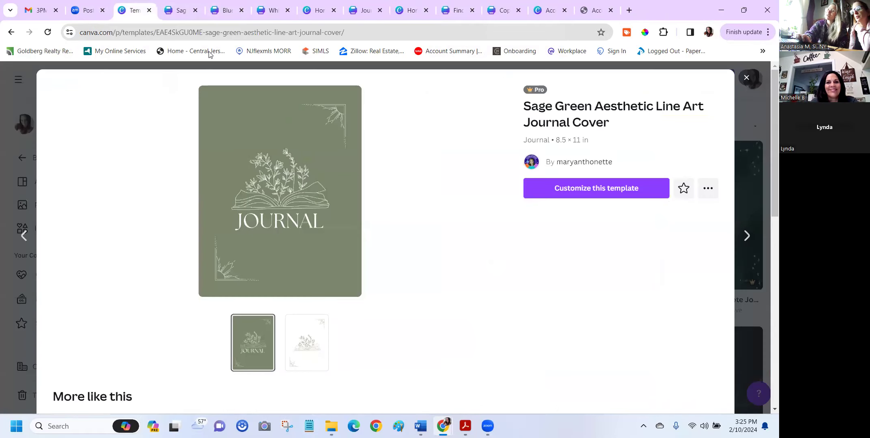
pyautogui.click(192, 15)
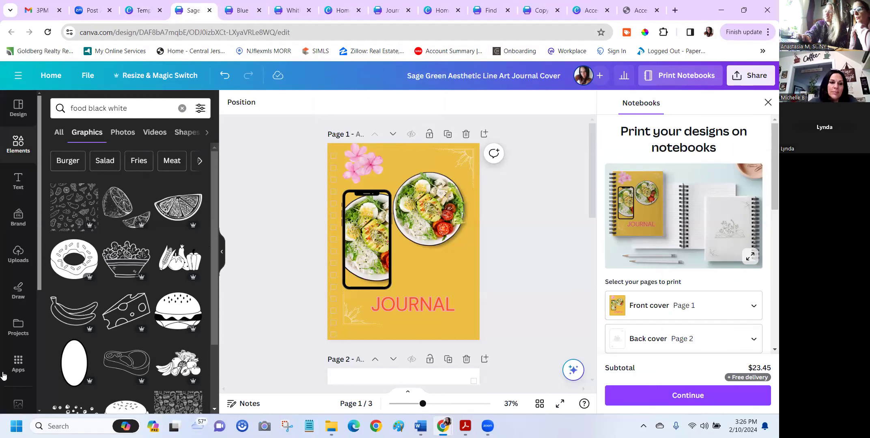
pyautogui.click(17, 422)
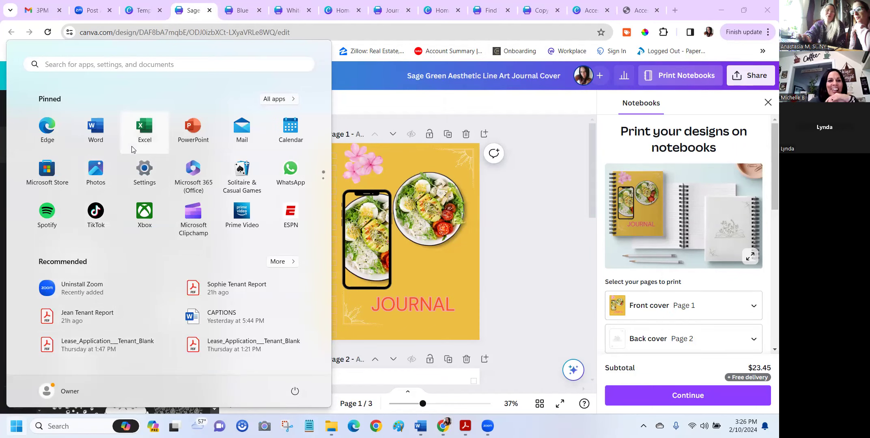
pyautogui.press('super+s')
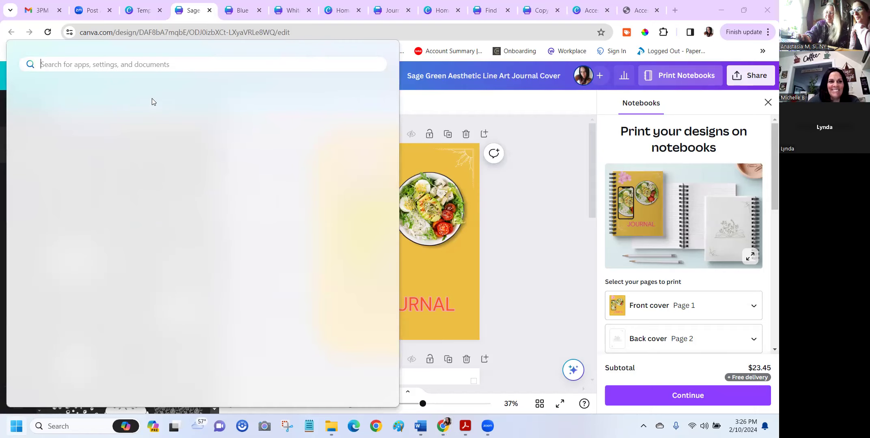
pyautogui.write('mpuse')
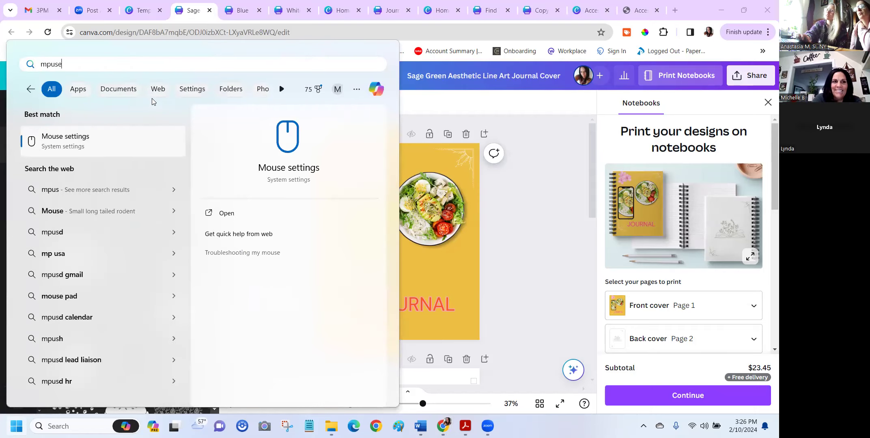
pyautogui.press('BackSpace')
pyautogui.press('BackSpace')
pyautogui.press('BackSpace')
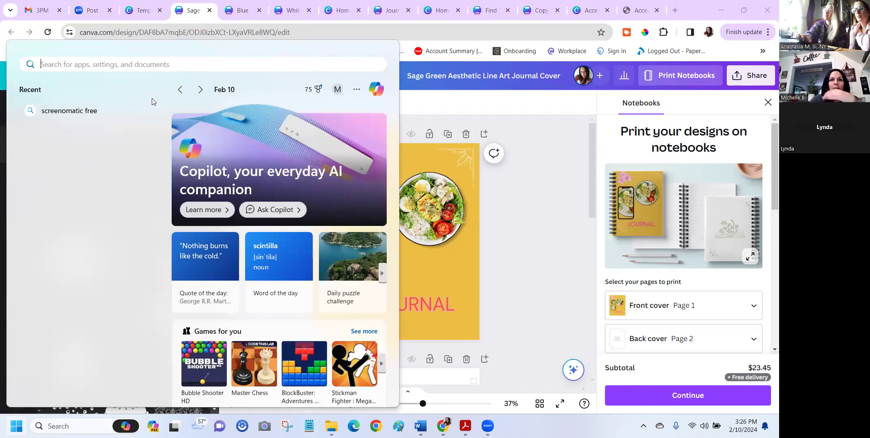
pyautogui.click(457, 102)
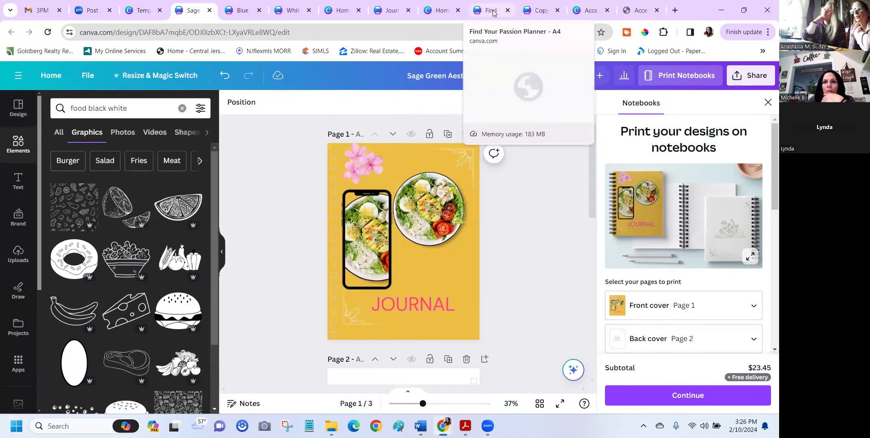
# - Switch to the Copy of Journaling Planner design and undo all the edits made to its cover
pyautogui.click(542, 11)
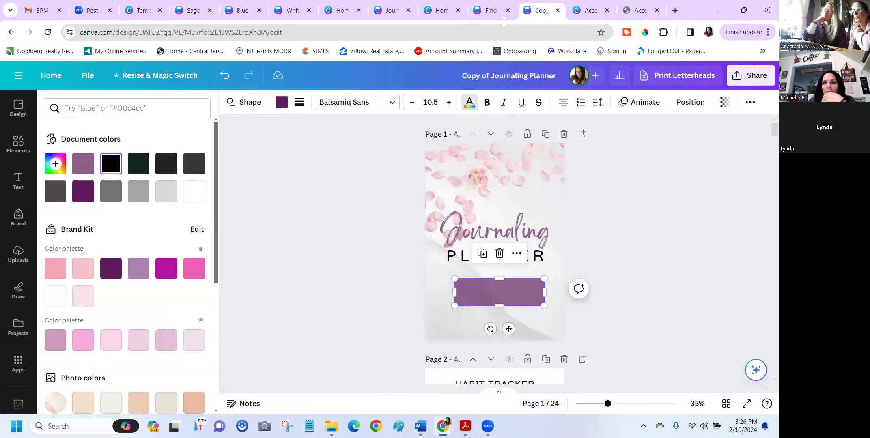
pyautogui.click(224, 76)
pyautogui.click(224, 75)
pyautogui.click(224, 76)
pyautogui.hotkey('ctrl', 'z')
pyautogui.hotkey('ctrl', 'z')
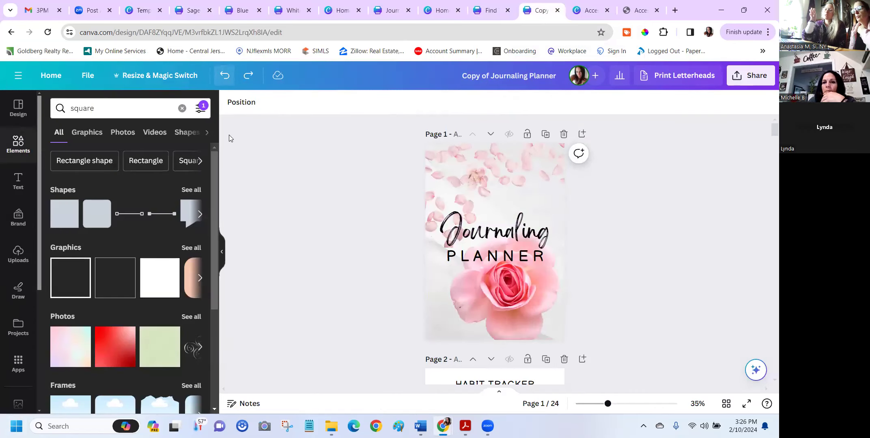
pyautogui.hotkey('ctrl', 'z')
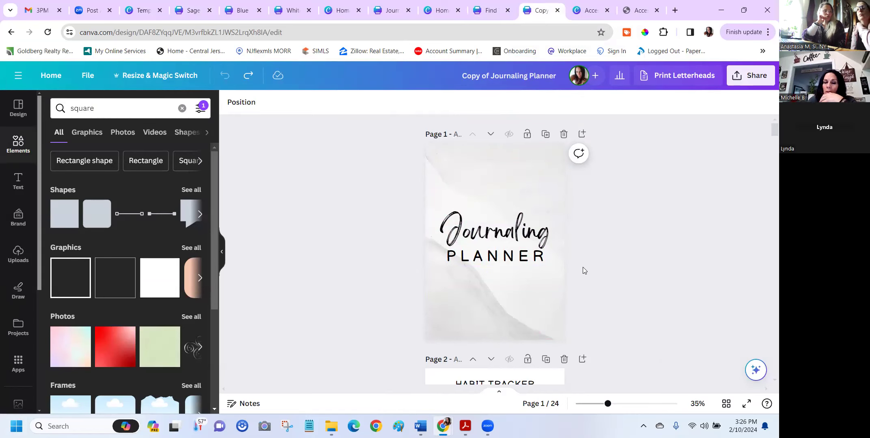
pyautogui.scroll(-5, 586, 272)
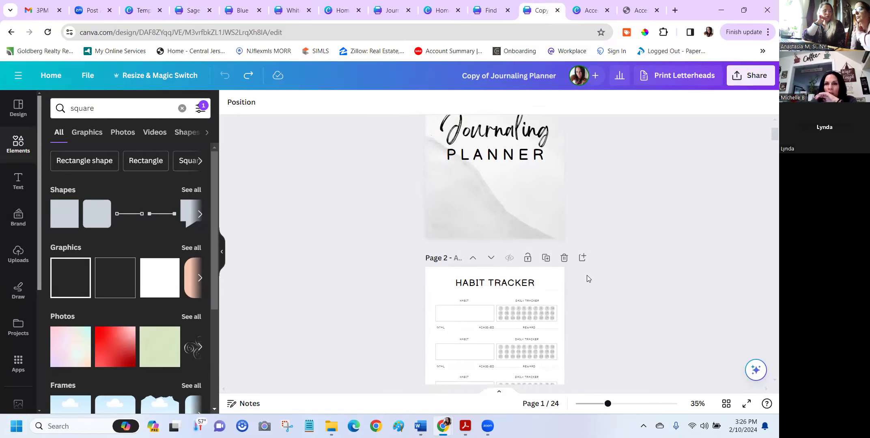
pyautogui.scroll(-2, 587, 279)
pyautogui.scroll(2, 587, 279)
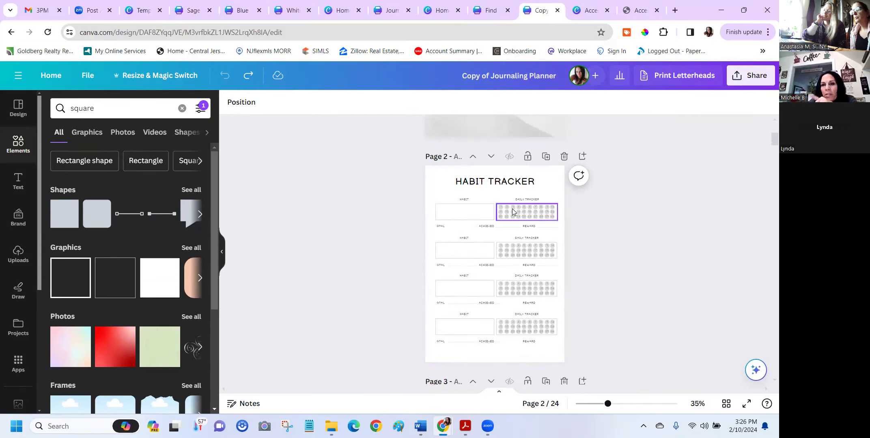
pyautogui.press('XF86AudioLowerVolume')
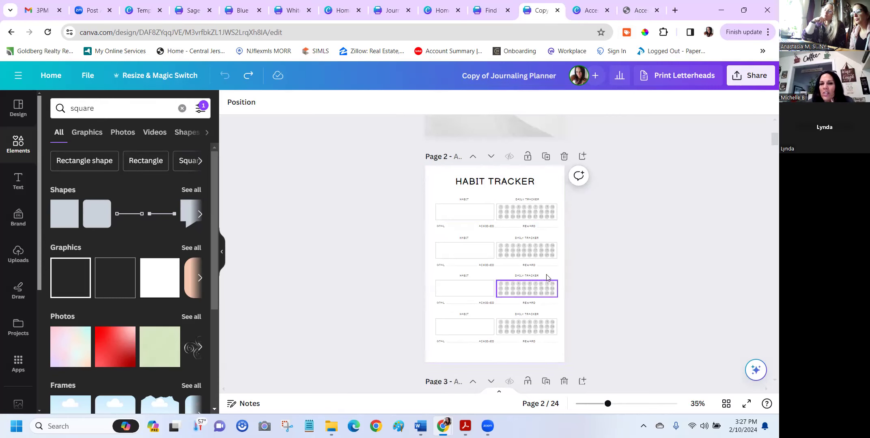
# - Replace the word Journaling in the planner's cover title with Tracker
pyautogui.scroll(4, 492, 188)
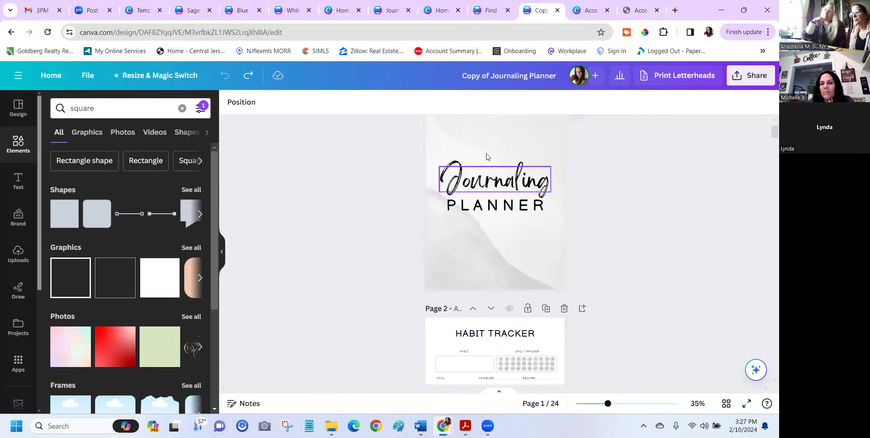
pyautogui.click(509, 188)
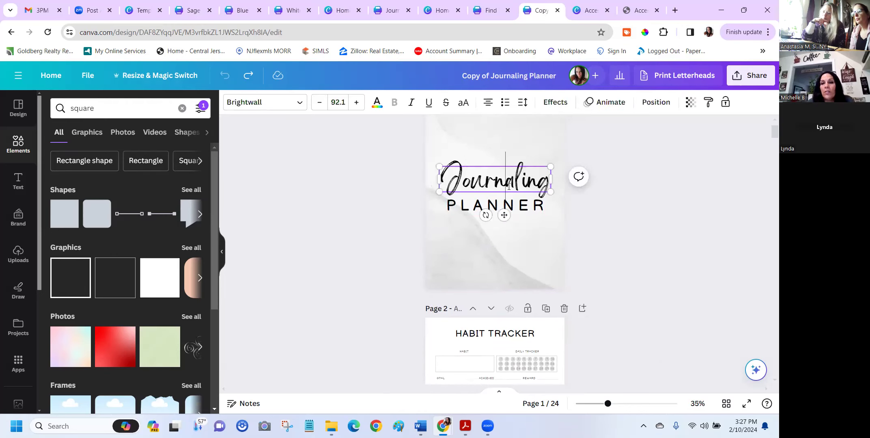
pyautogui.doubleClick(509, 187)
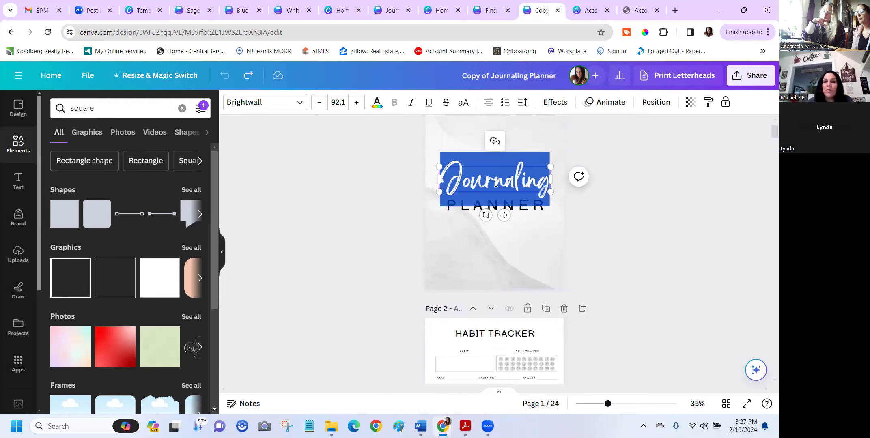
pyautogui.write('R')
pyautogui.press('BackSpace')
pyautogui.write('Tr')
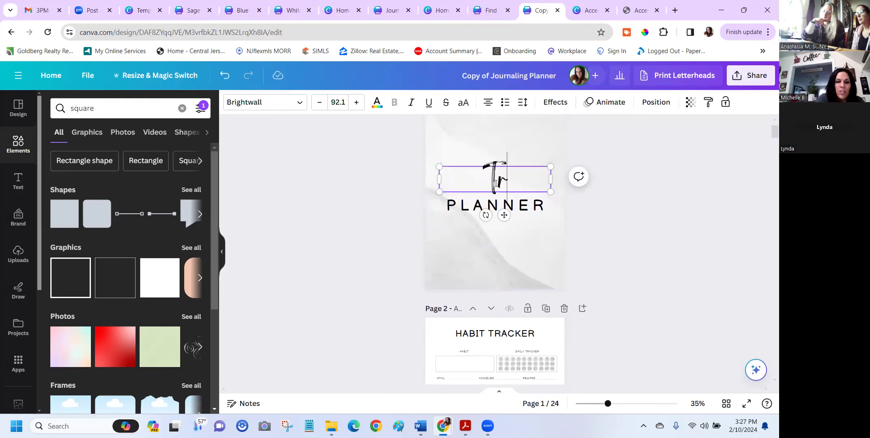
pyautogui.write('acker')
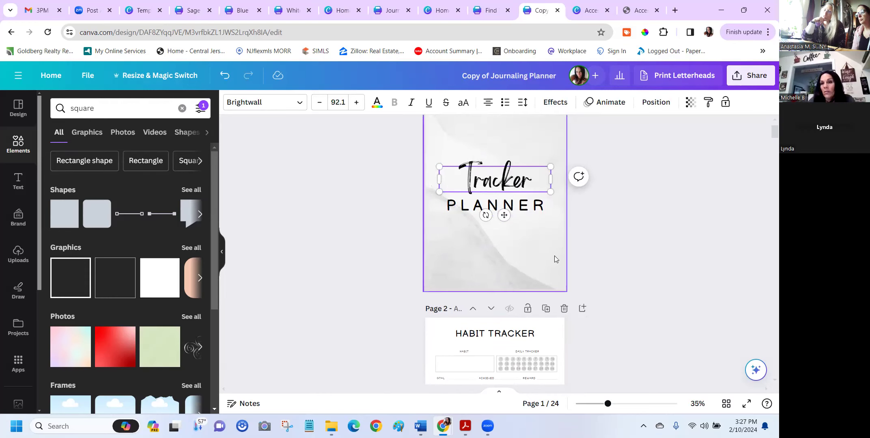
pyautogui.click(590, 248)
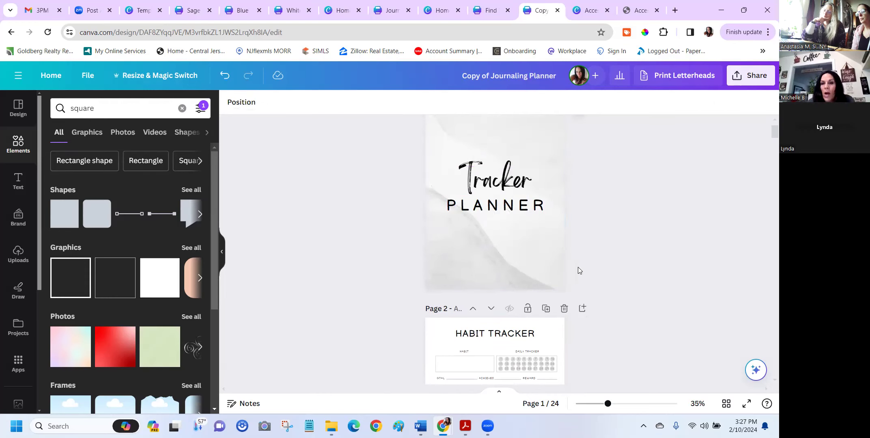
pyautogui.scroll(-3, 582, 253)
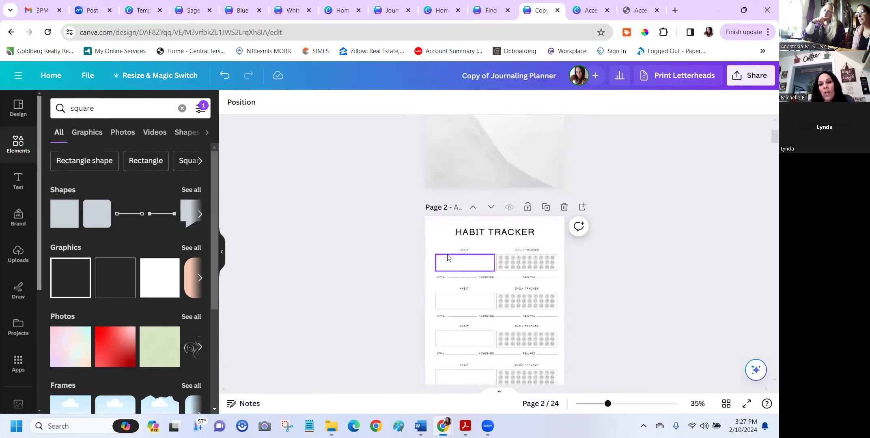
pyautogui.moveTo(444, 224); pyautogui.dragTo(559, 387)
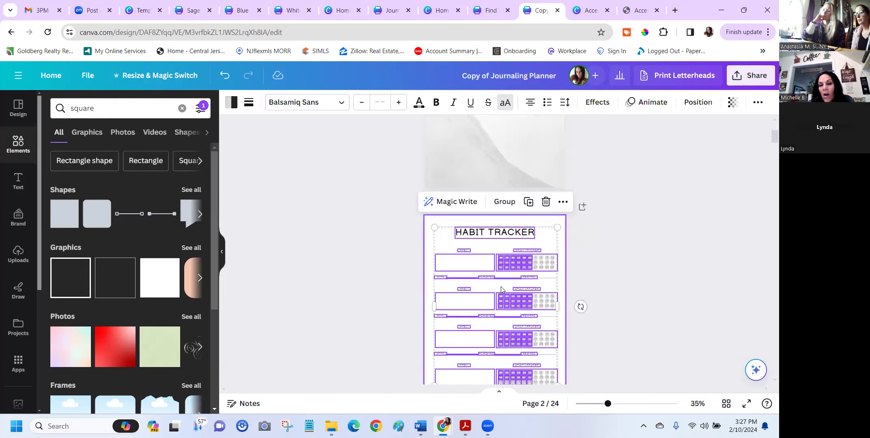
pyautogui.click(585, 285)
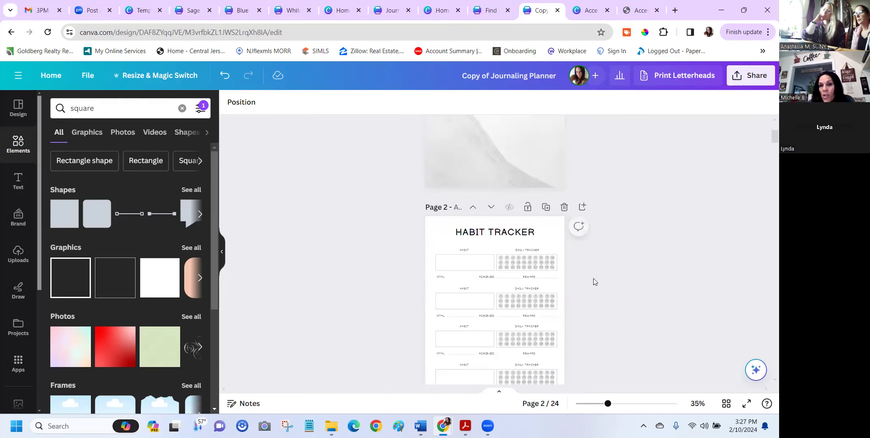
# - Recolor the grey habit boxes and daily tracker circles light pink from the second Brand Kit palette, applying the change across all pages
pyautogui.click(626, 404)
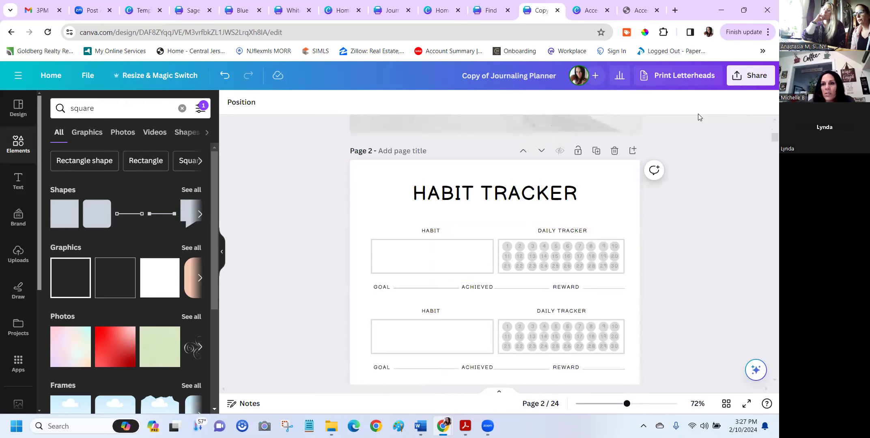
pyautogui.click(507, 249)
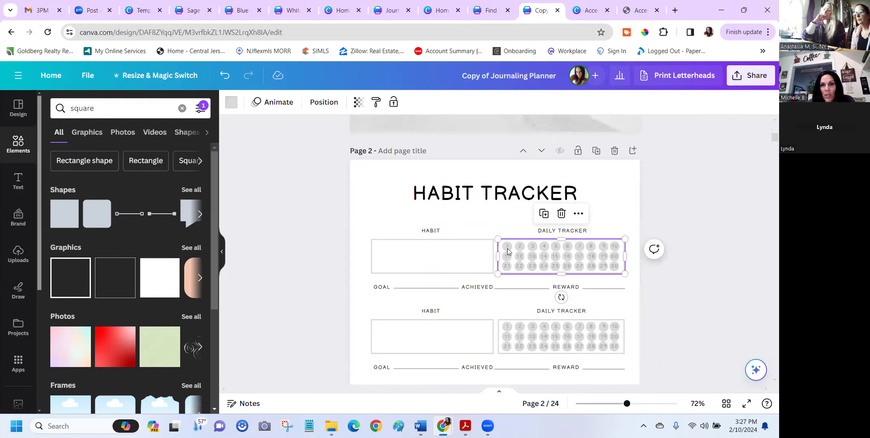
pyautogui.click(231, 102)
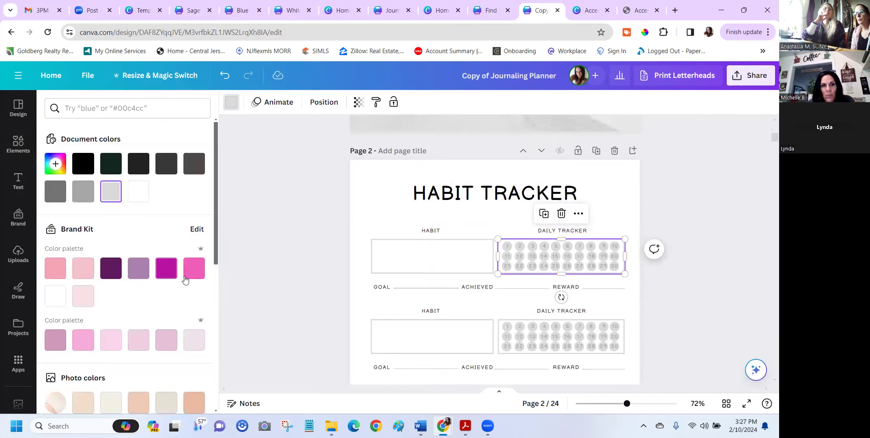
pyautogui.click(110, 345)
pyautogui.click(113, 397)
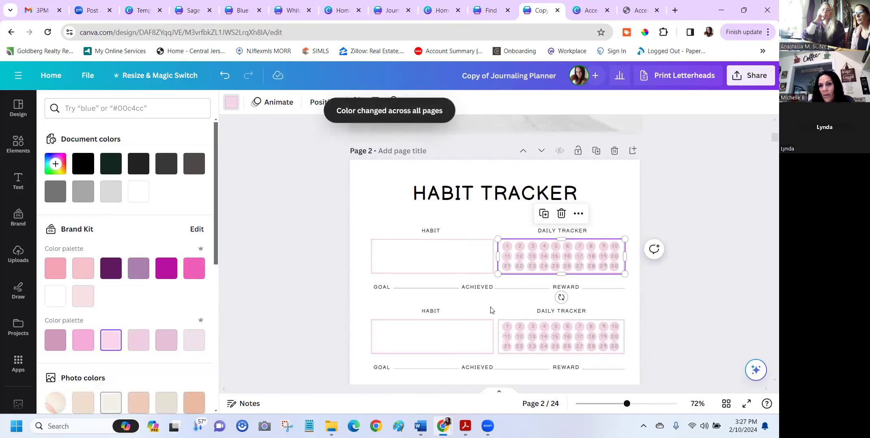
# - Check the recolored boxes and number circles down the Habit Tracker page, and undo the light pink change across the planner
pyautogui.scroll(-2, 499, 292)
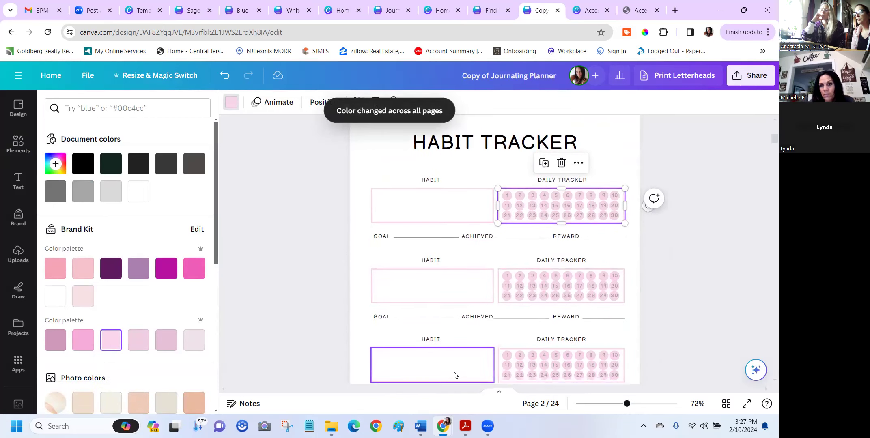
pyautogui.scroll(-5, 438, 317)
pyautogui.scroll(2, 437, 317)
pyautogui.scroll(4, 438, 312)
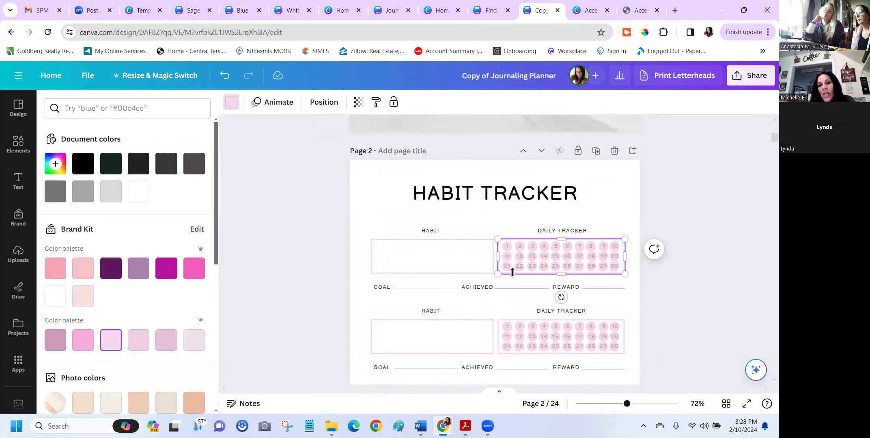
pyautogui.scroll(-3, 491, 280)
pyautogui.scroll(-3, 507, 296)
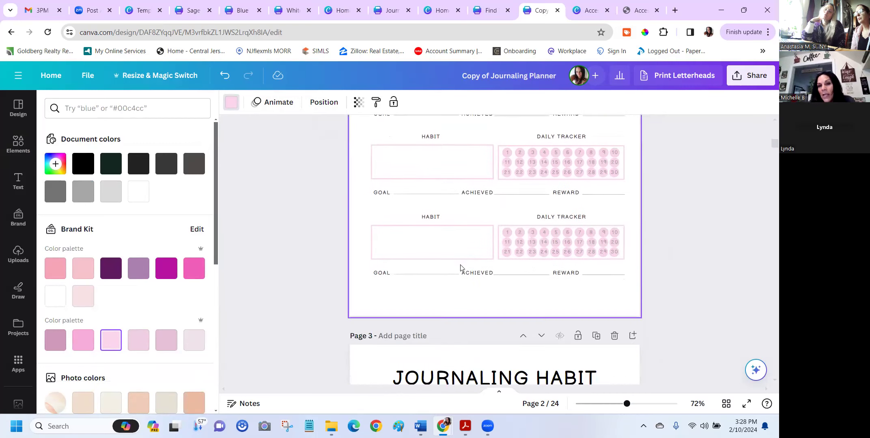
pyautogui.scroll(-2, 443, 300)
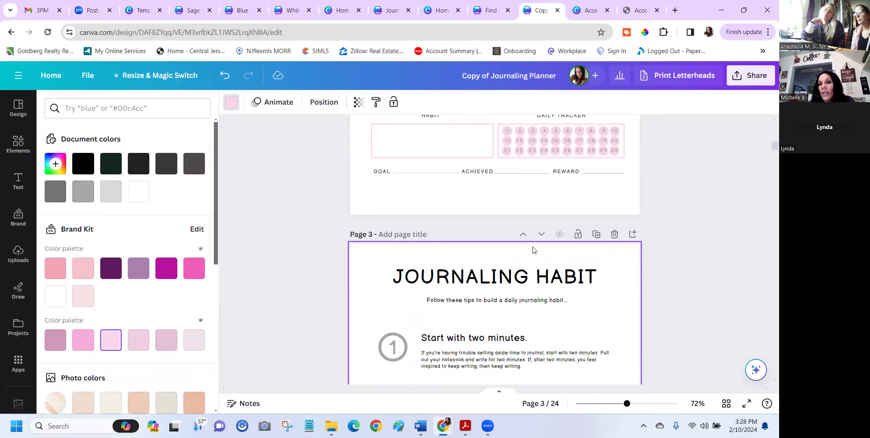
pyautogui.scroll(5, 534, 249)
pyautogui.scroll(3, 491, 200)
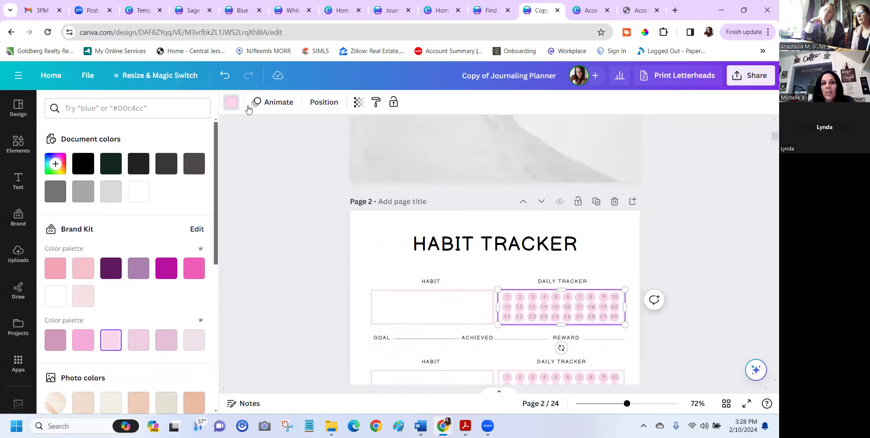
pyautogui.click(225, 75)
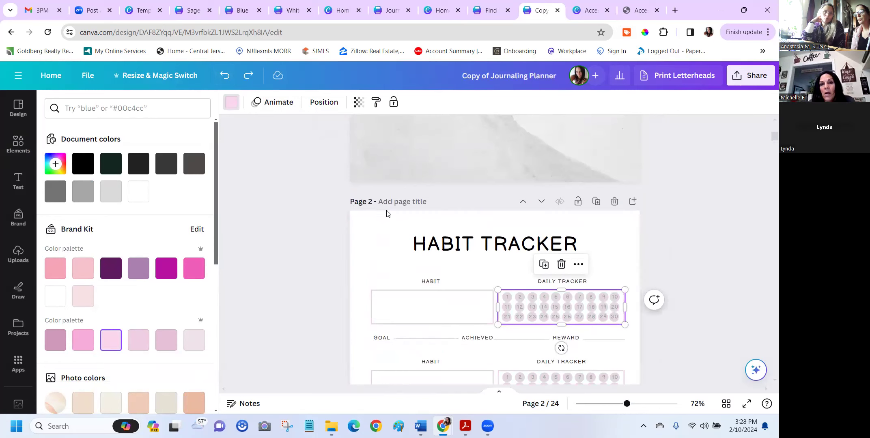
# - Recolor the HABIT TRACKER title from black to light pink, and apply the change to all matching elements across the planner
pyautogui.click(449, 241)
pyautogui.click(451, 244)
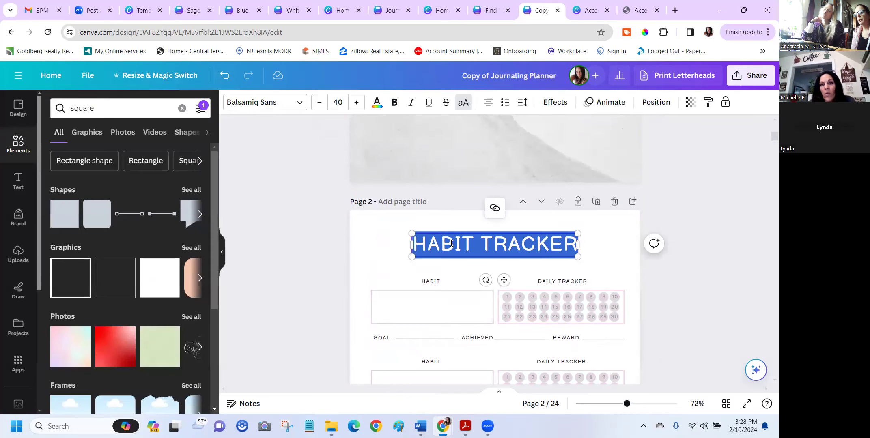
pyautogui.click(377, 102)
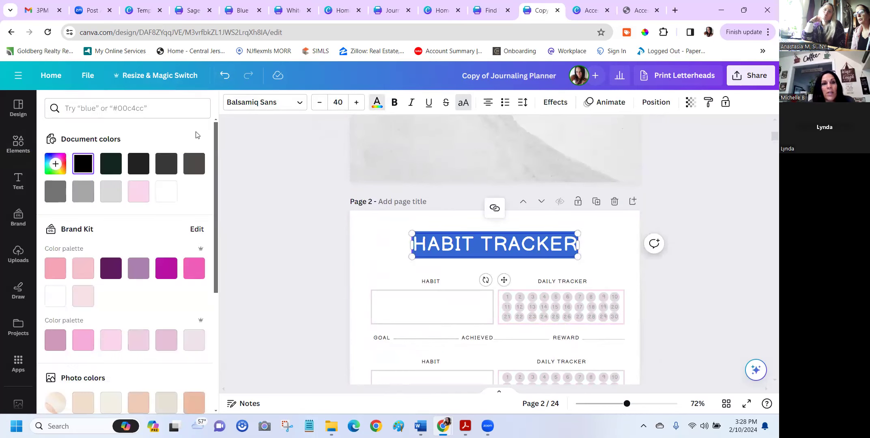
pyautogui.click(139, 194)
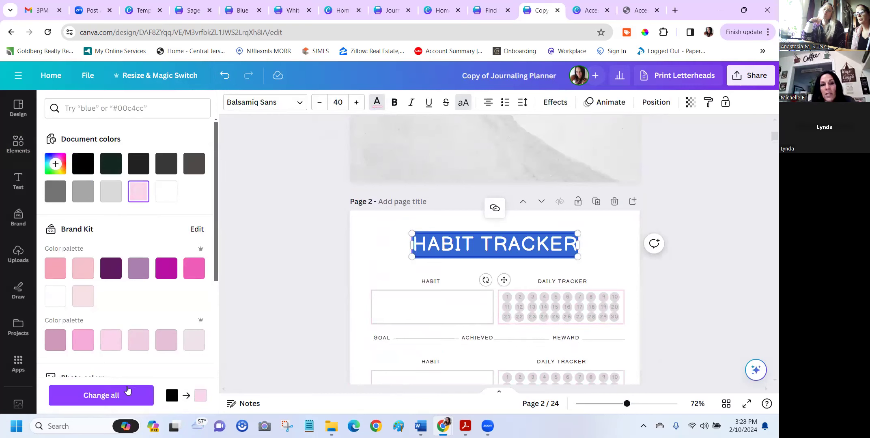
pyautogui.click(128, 397)
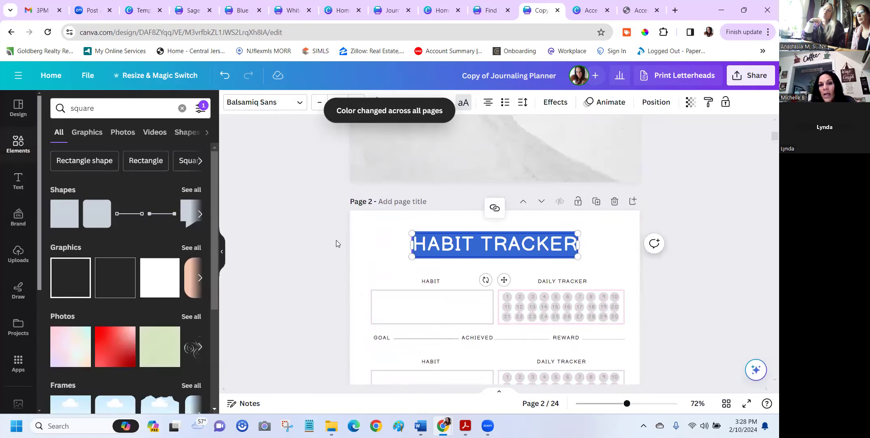
# - Check the text on the Journaling Habit page and undo the black-to-pink change across all pages
pyautogui.click(352, 235)
pyautogui.scroll(-10, 352, 243)
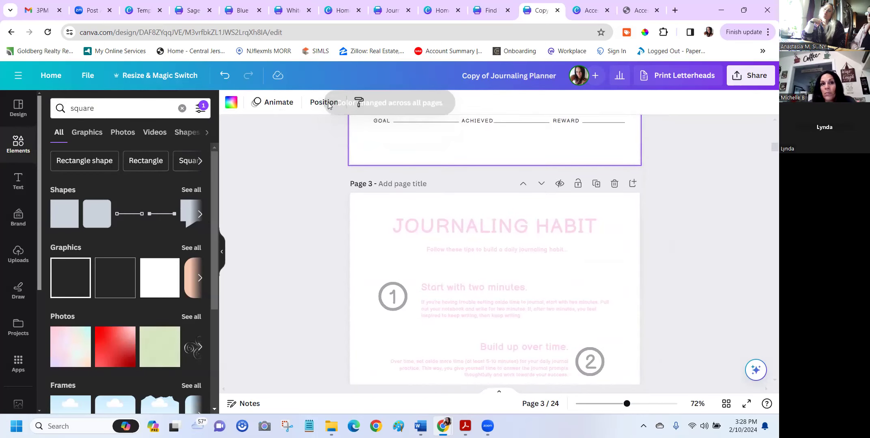
pyautogui.hotkey('ctrl', 'z')
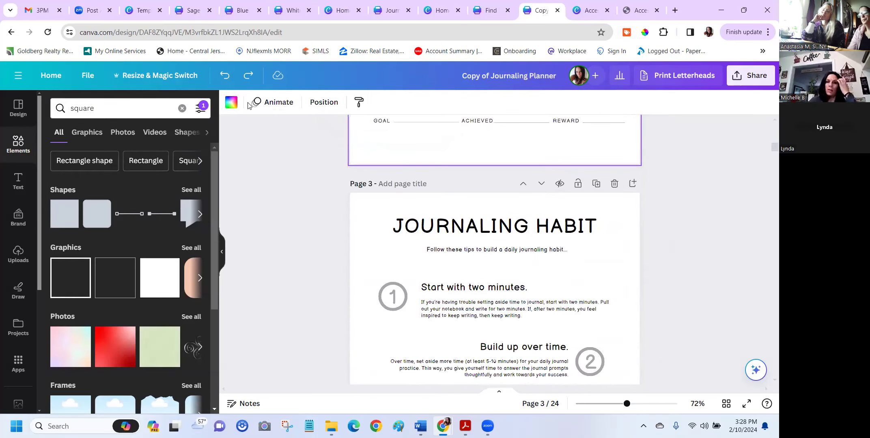
pyautogui.scroll(3, 291, 173)
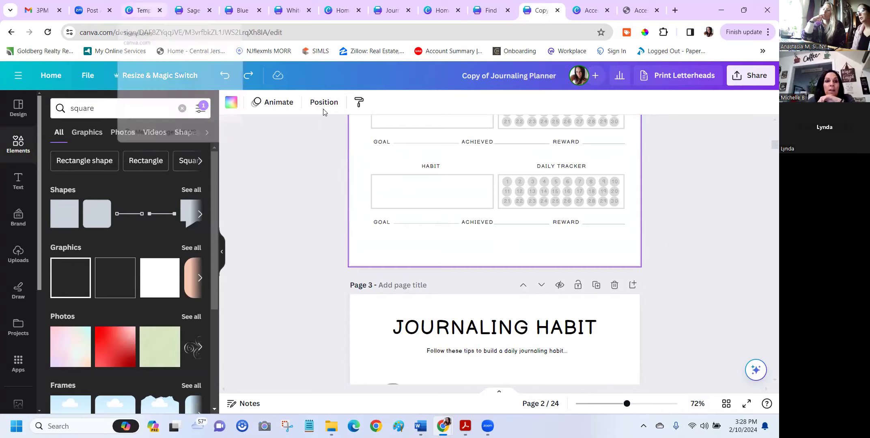
# - Switch to the templates browser tab, close the Sage Green journal cover preview and return to the Canva home page
pyautogui.hotkey('ctrl', '3')
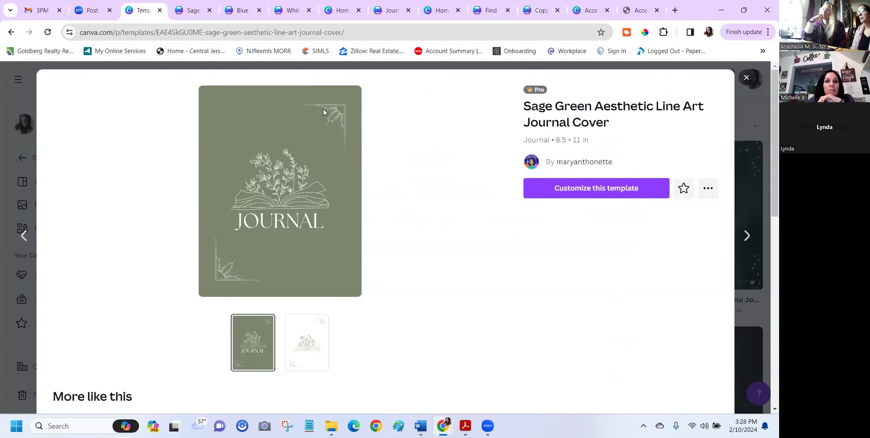
pyautogui.click(746, 77)
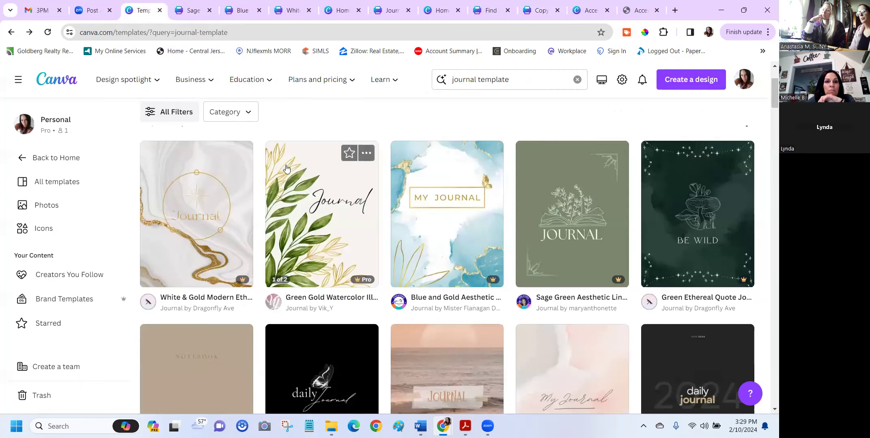
pyautogui.scroll(3, 286, 167)
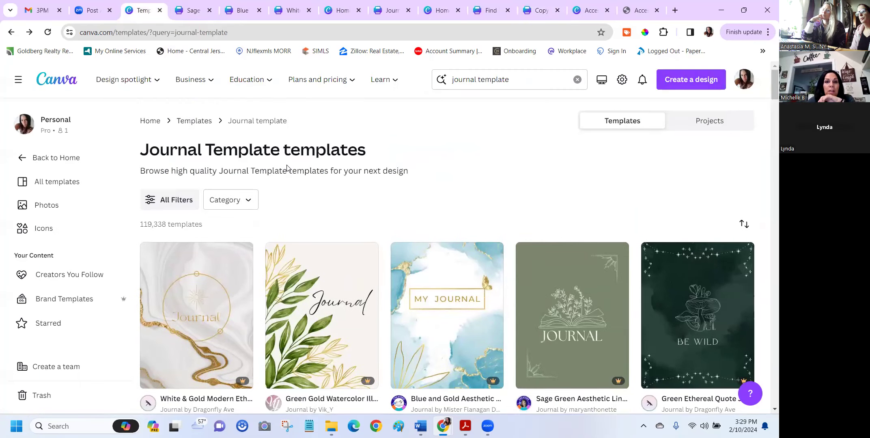
pyautogui.click(64, 83)
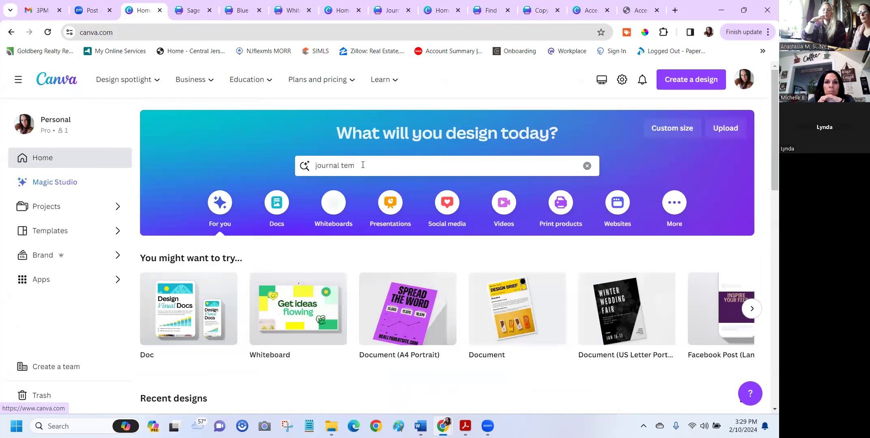
# - Replace the old journal search text and search the templates for food menu
pyautogui.moveTo(357, 166); pyautogui.dragTo(309, 165)
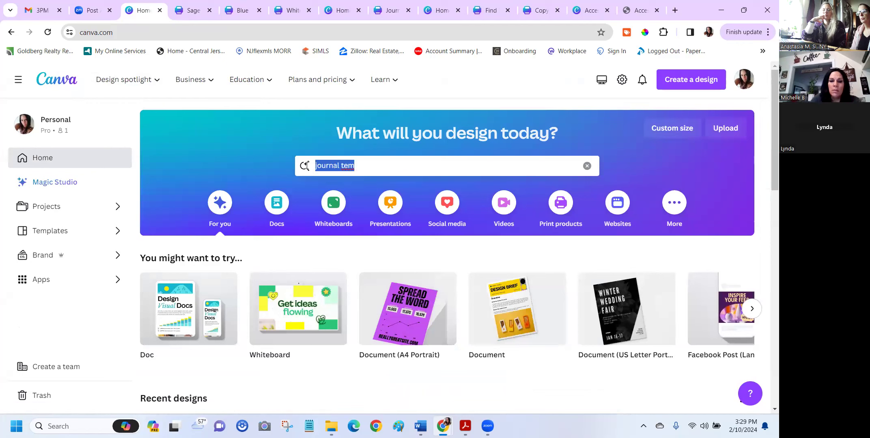
pyautogui.write('trac')
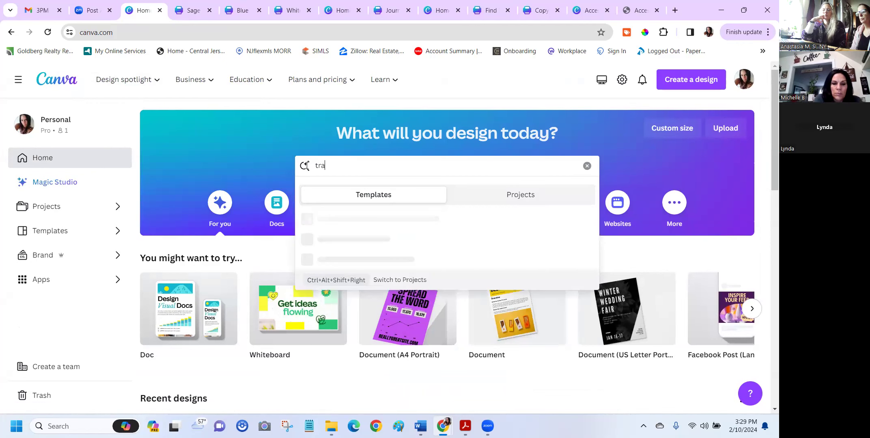
pyautogui.press('BackSpace')
pyautogui.press('BackSpace')
pyautogui.press('BackSpace')
pyautogui.press('BackSpace')
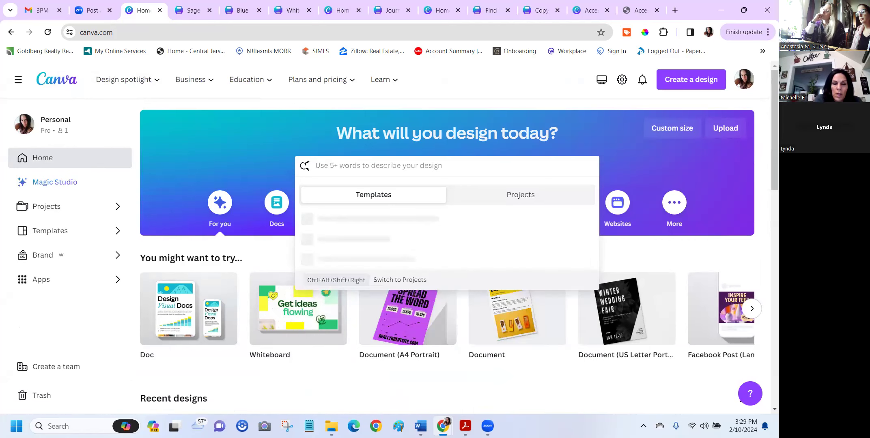
pyautogui.write('food')
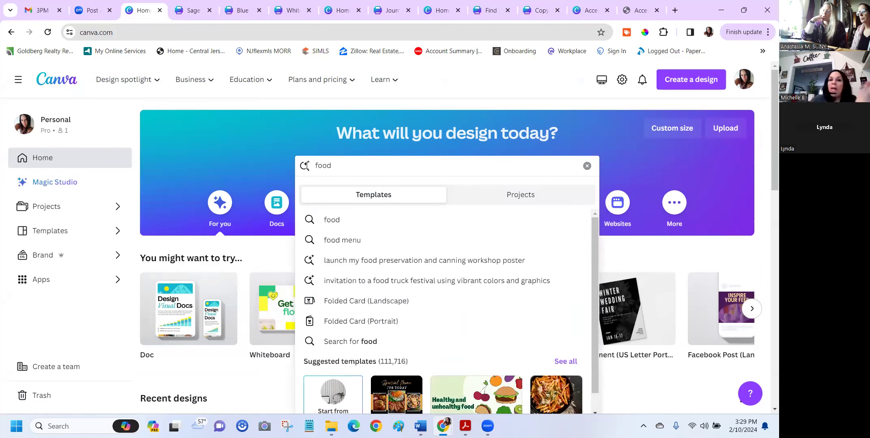
pyautogui.click(350, 241)
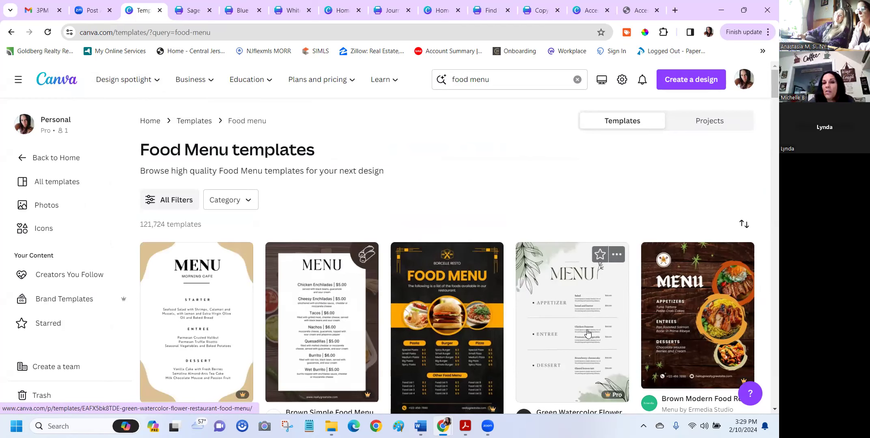
# - Start a new design from the Brown Simple Food Menu template and nudge its white menu panel slightly
pyautogui.click(293, 251)
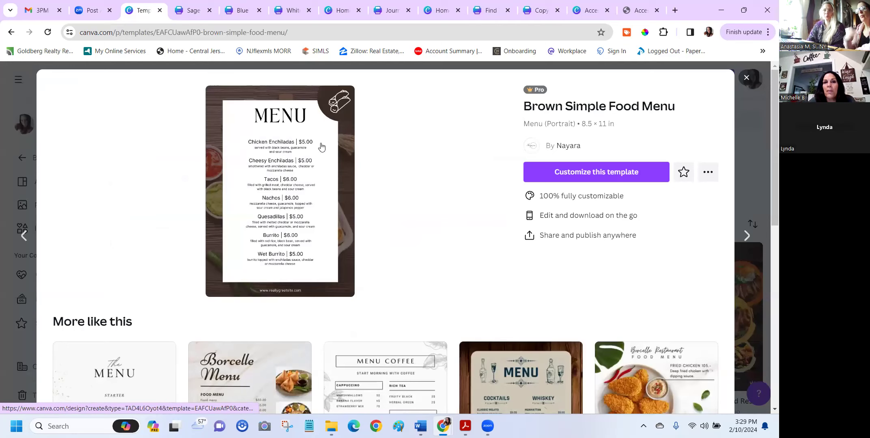
pyautogui.click(608, 172)
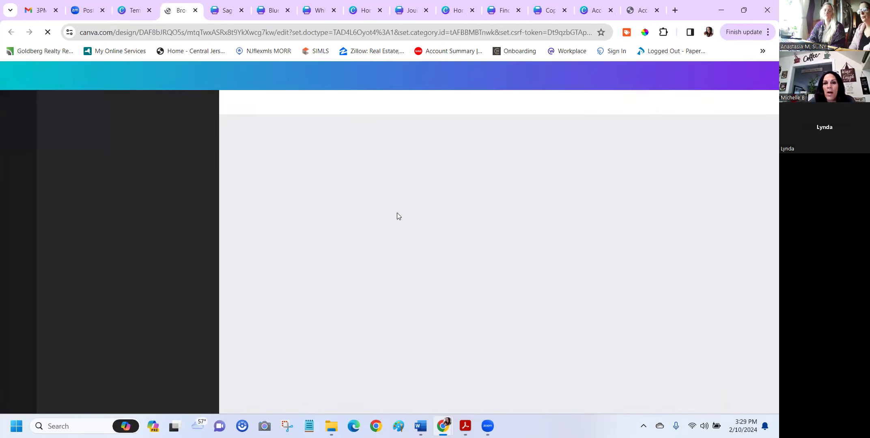
pyautogui.click(432, 149)
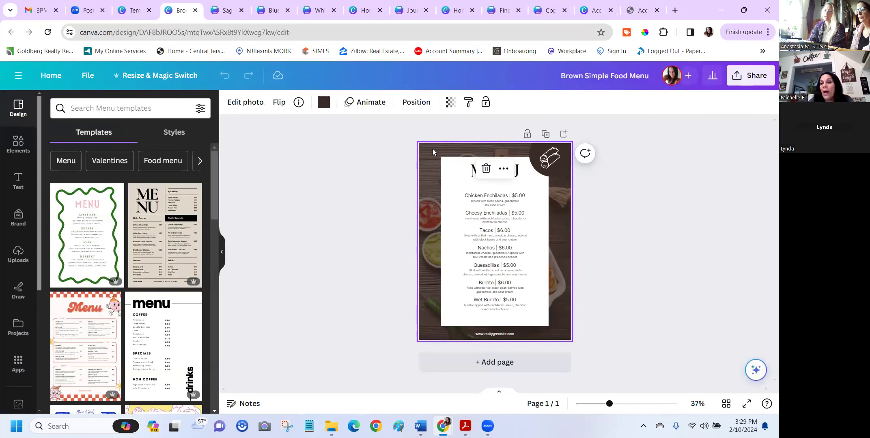
pyautogui.click(451, 171)
pyautogui.moveTo(447, 170)
pyautogui.mouseDown()
pyautogui.moveTo(453, 184)
pyautogui.moveTo(447, 171)
pyautogui.mouseUp()
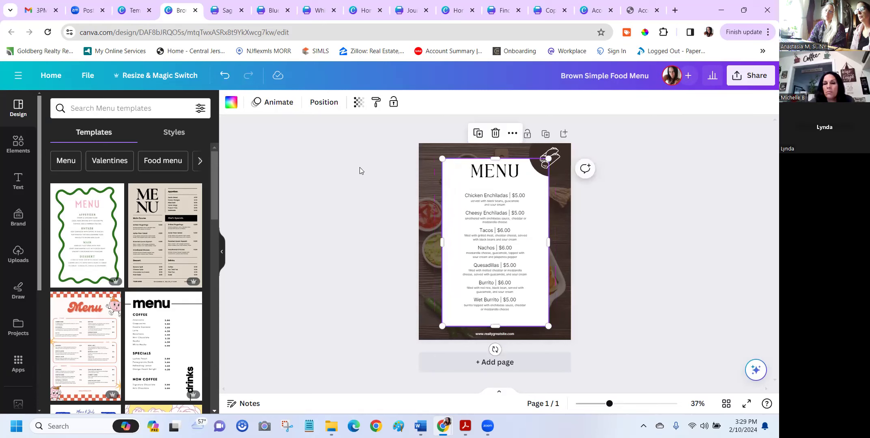
pyautogui.click(361, 170)
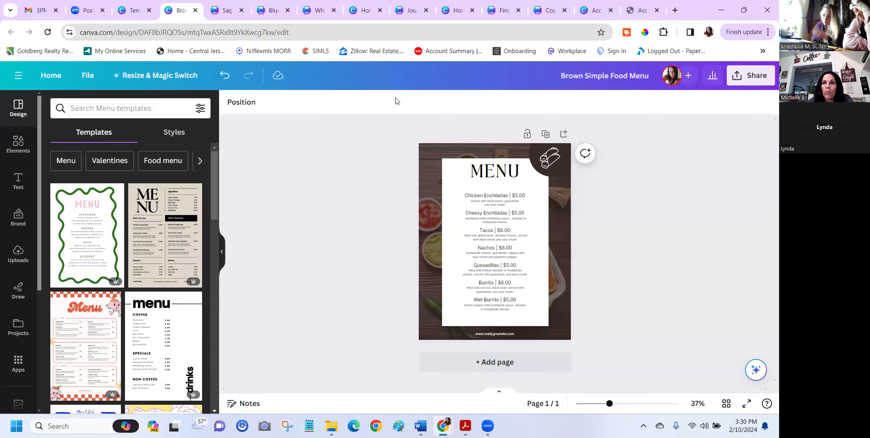
# - Search the web for tiktok in a new browser tab and open the TikTok - Make Your Day site
pyautogui.click(675, 10)
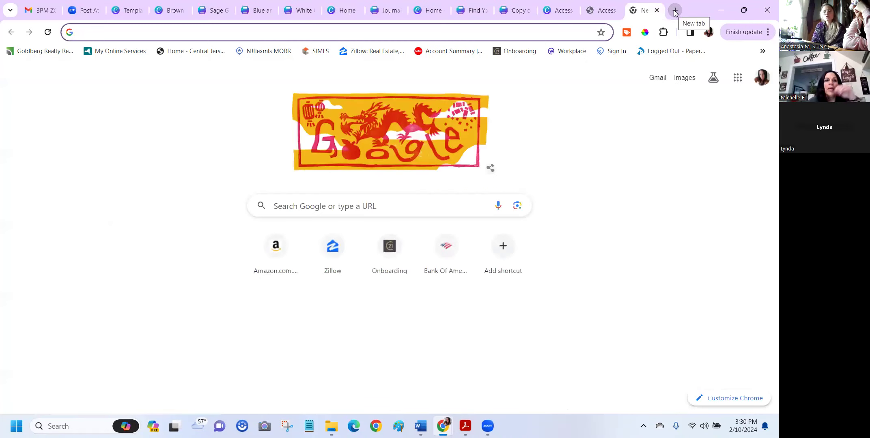
pyautogui.write('tit')
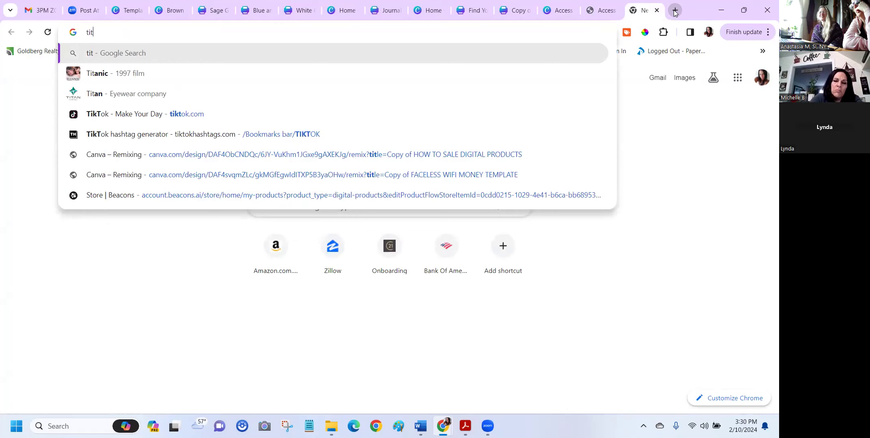
pyautogui.press('BackSpace')
pyautogui.press('BackSpace')
pyautogui.write('ok')
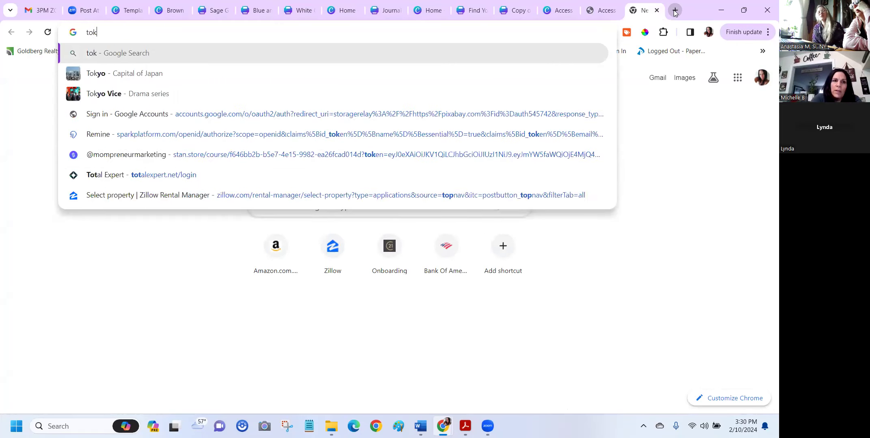
pyautogui.press('BackSpace')
pyautogui.press('BackSpace')
pyautogui.write('titok')
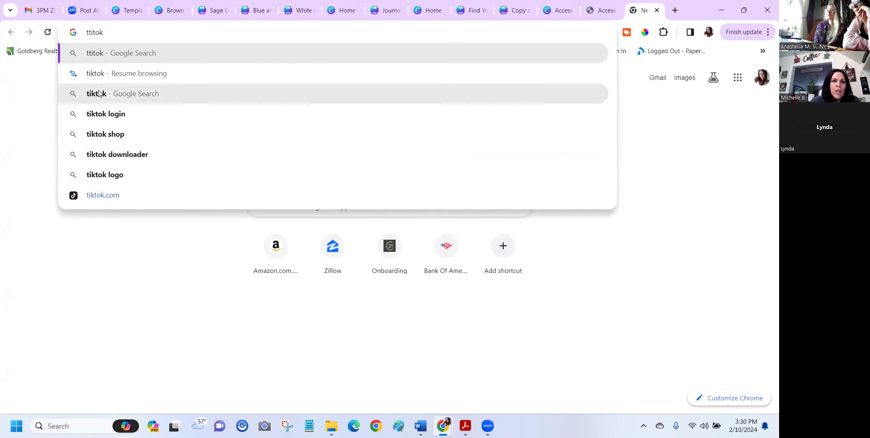
pyautogui.click(88, 95)
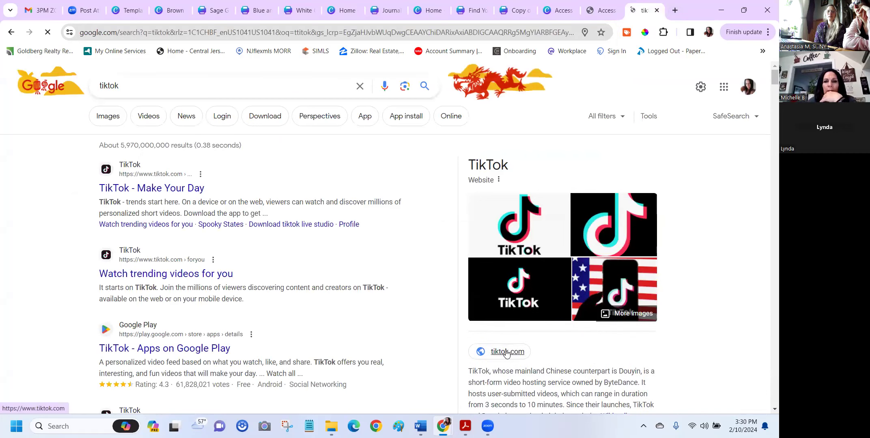
pyautogui.click(190, 188)
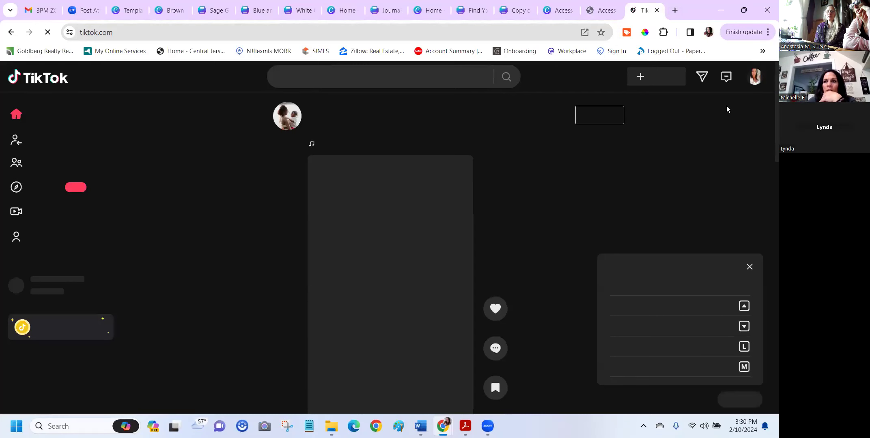
# - Log out of the current TikTok account and close the TikTok tab
pyautogui.moveTo(750, 81)
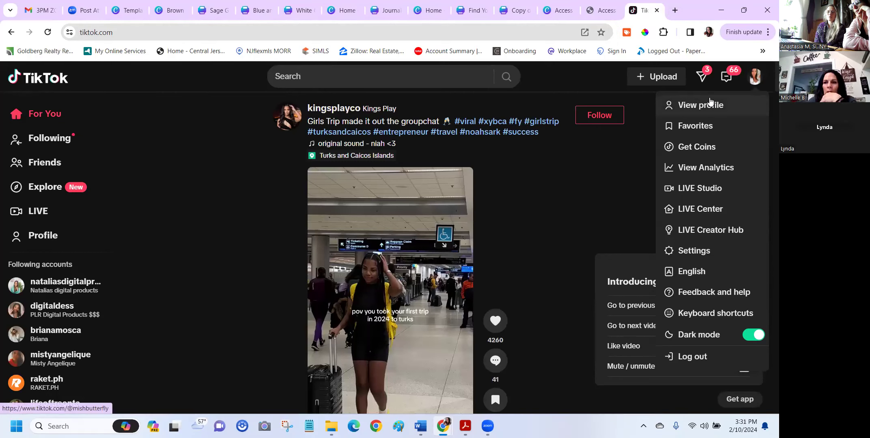
pyautogui.click(692, 355)
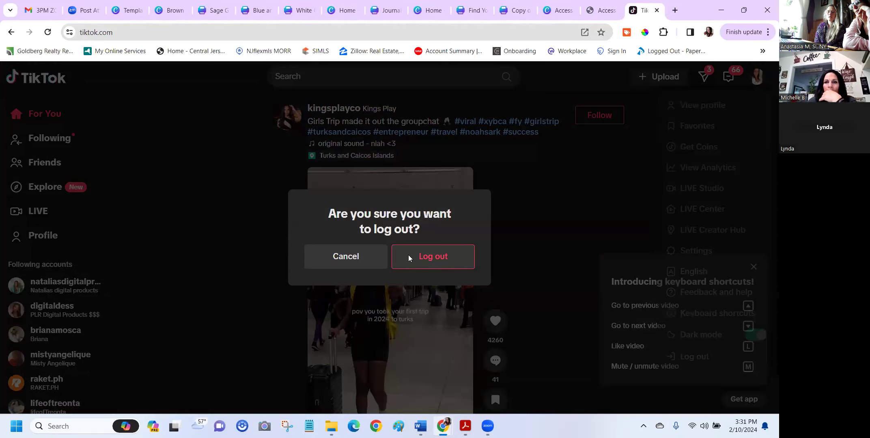
pyautogui.click(409, 258)
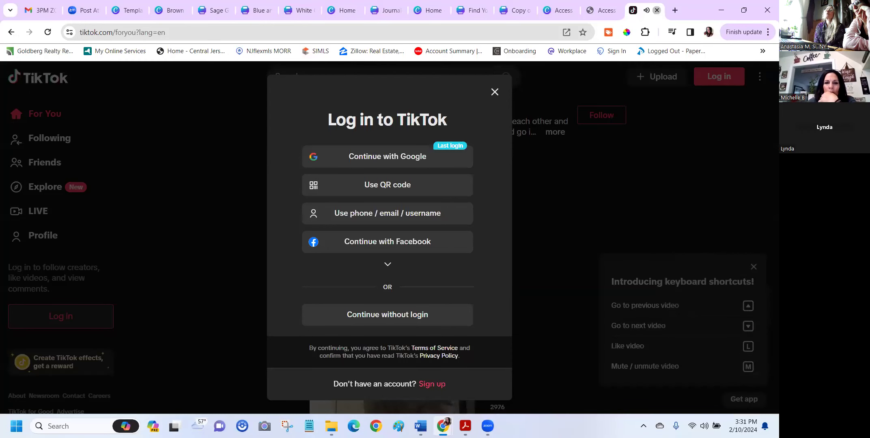
pyautogui.click(656, 10)
# - Switch to File Explorer and find the TIKTOK ACCT INFO document in the TIKTOK ACCT folder under Documents
pyautogui.moveTo(331, 426)
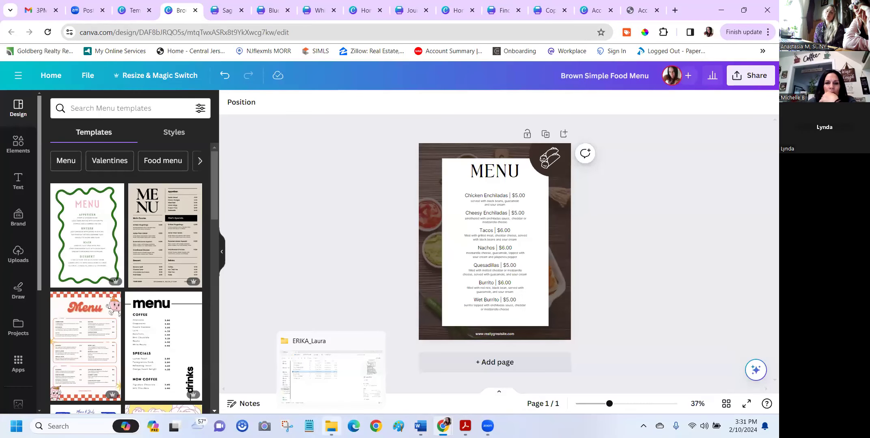
pyautogui.click(331, 367)
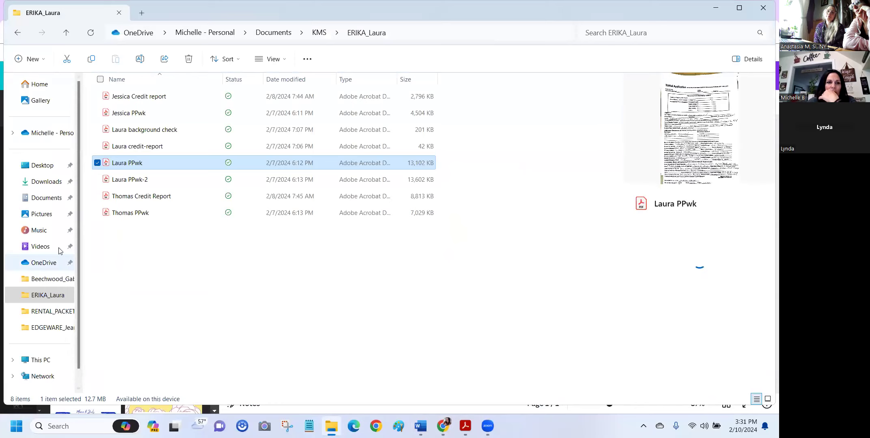
pyautogui.click(52, 198)
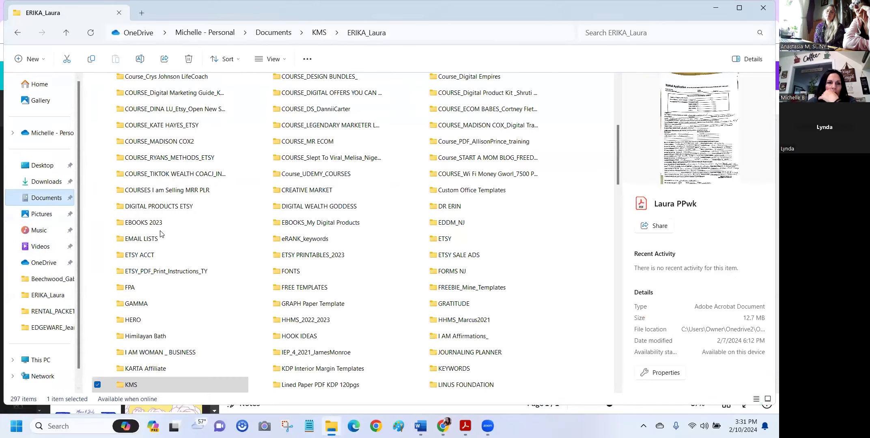
pyautogui.scroll(-12, 194, 269)
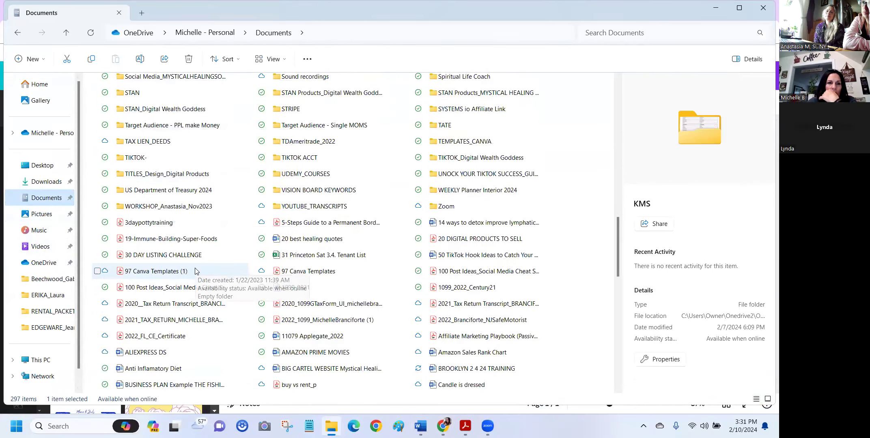
pyautogui.scroll(5, 195, 270)
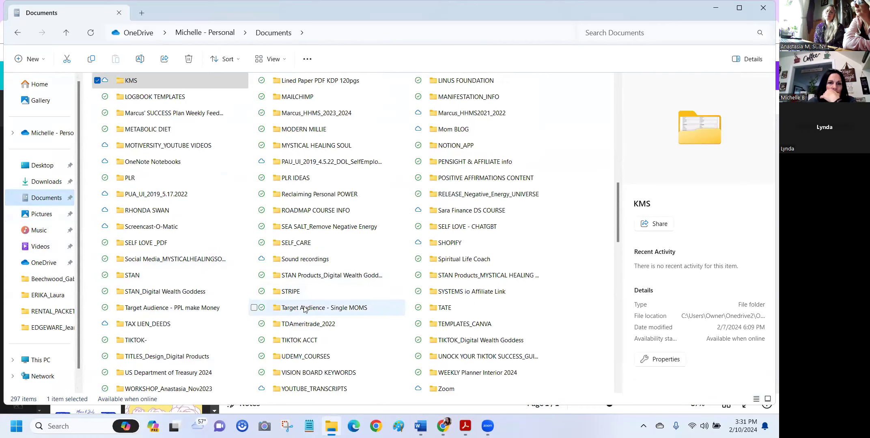
pyautogui.doubleClick(301, 340)
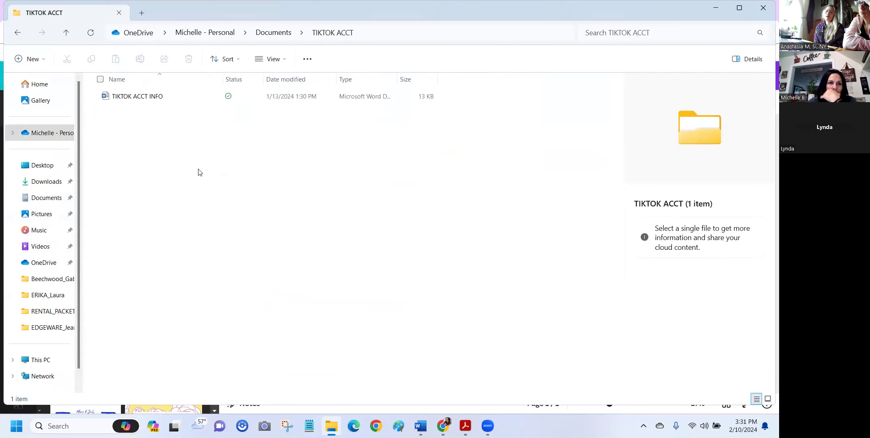
pyautogui.click(152, 98)
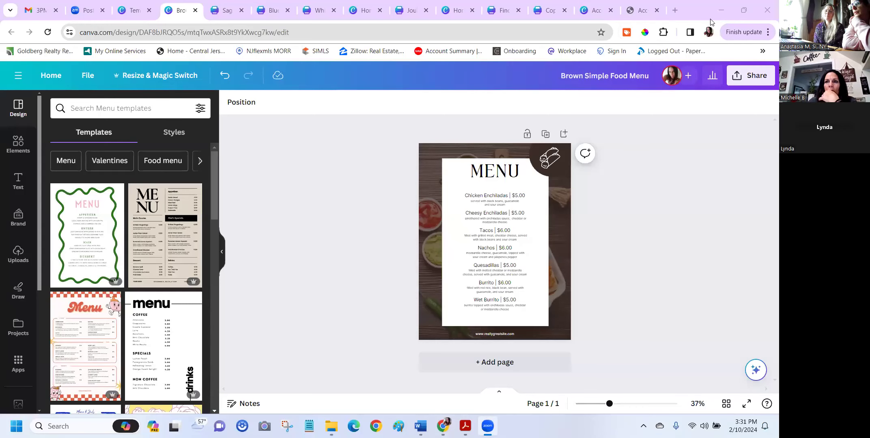
# - Return to the Journaling Planner access PDF in the browser, review its first page and follow its planner link
pyautogui.click(645, 10)
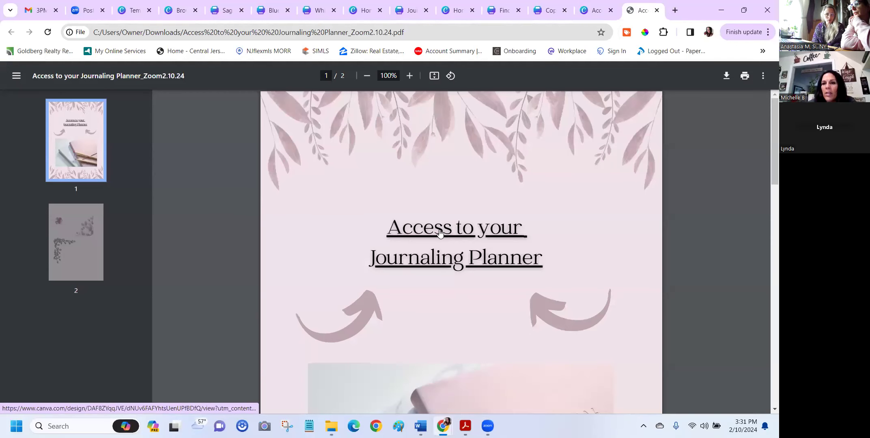
pyautogui.scroll(-3, 440, 288)
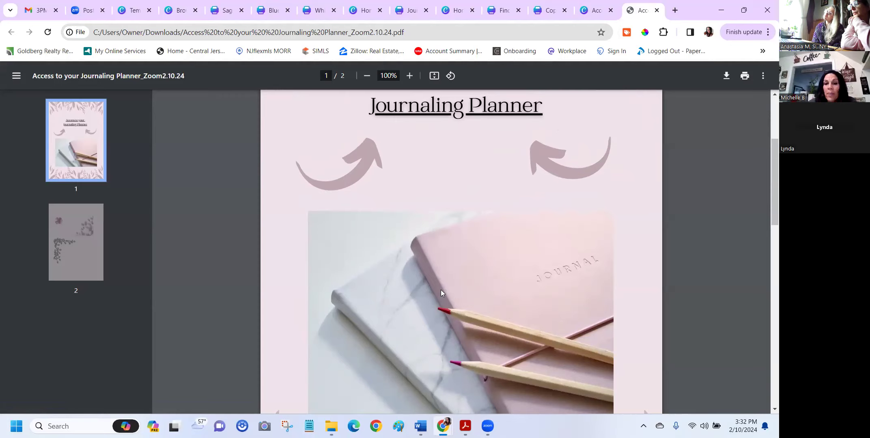
pyautogui.scroll(-3, 441, 289)
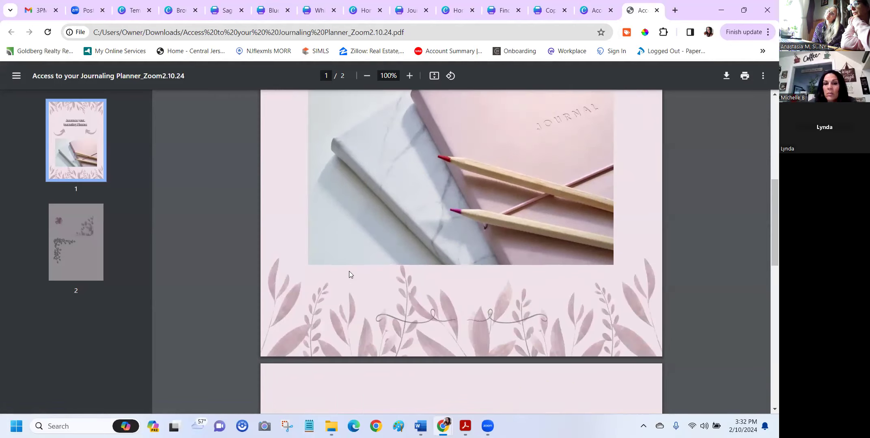
pyautogui.scroll(4, 349, 275)
pyautogui.click(445, 179)
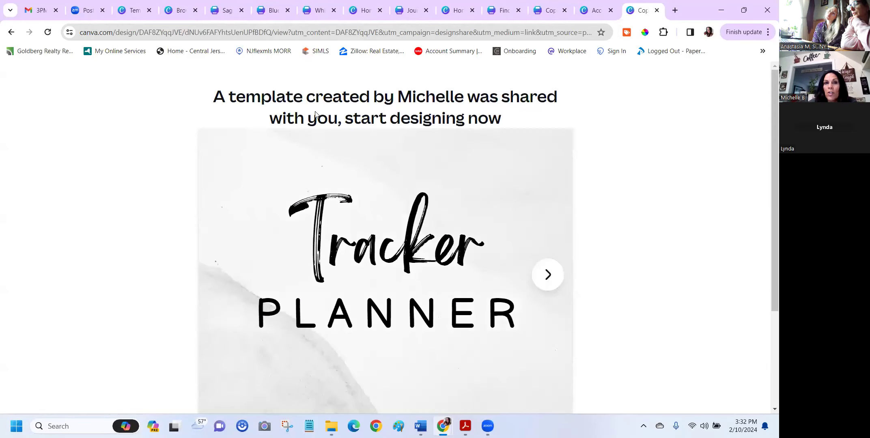
# - Review the shared Tracker Planner template page, including its cover preview and the options for using the template
pyautogui.scroll(-3, 418, 262)
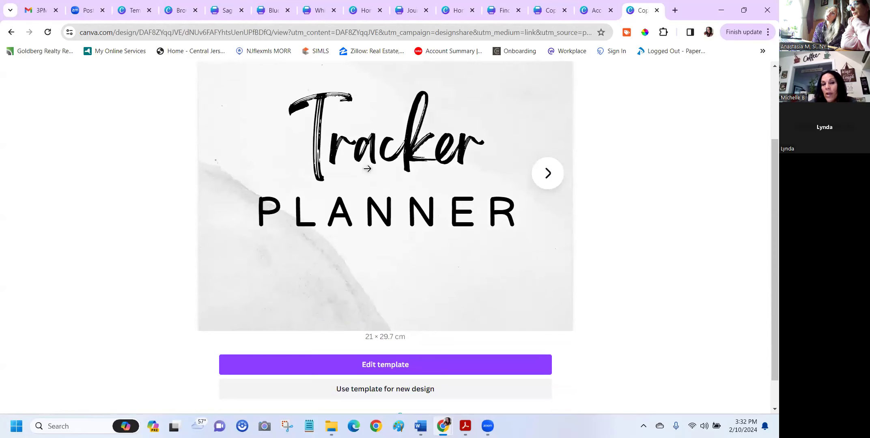
pyautogui.scroll(-1, 382, 215)
pyautogui.scroll(4, 382, 218)
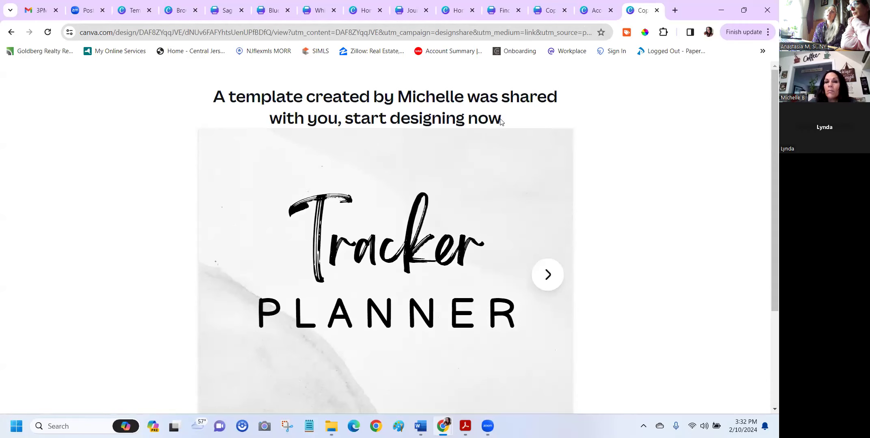
pyautogui.scroll(-4, 392, 270)
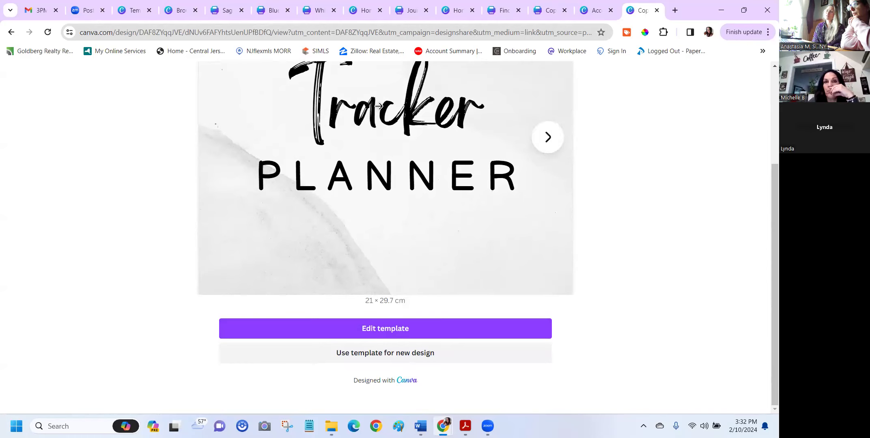
pyautogui.click(402, 12)
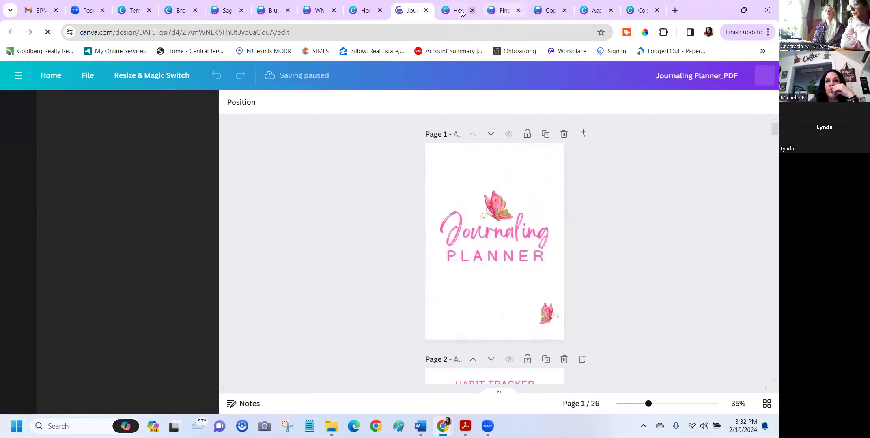
pyautogui.click(479, 13)
pyautogui.click(674, 10)
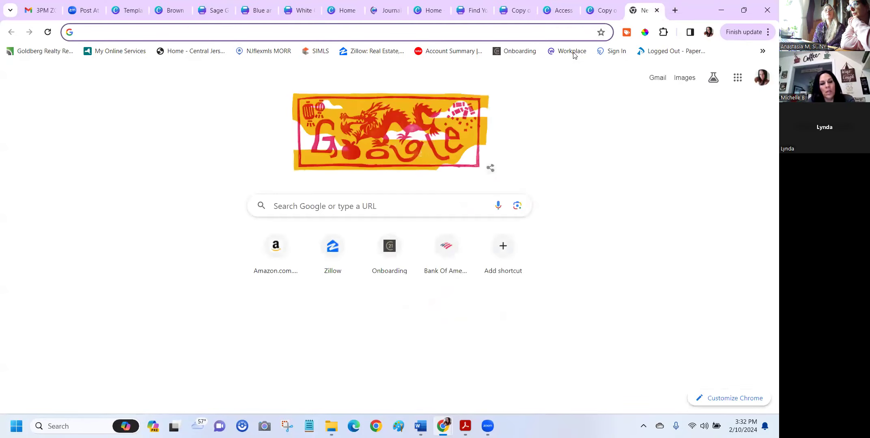
pyautogui.write('https://www.tiktok.com/@mysticalhealingsoul')
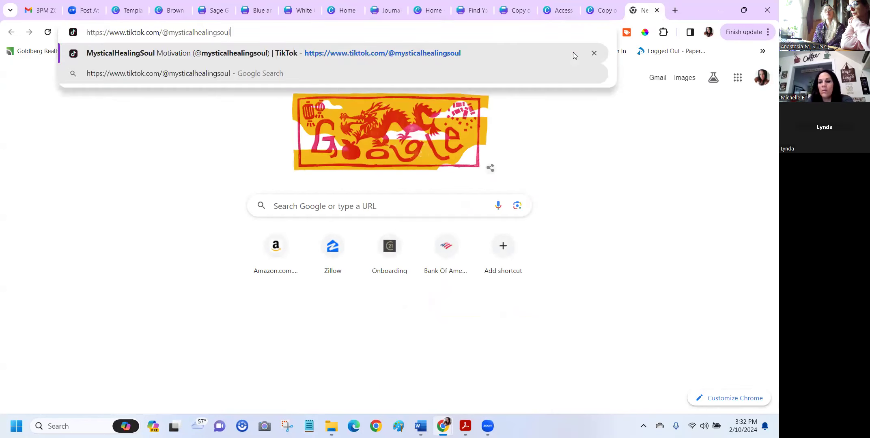
pyautogui.press('Return')
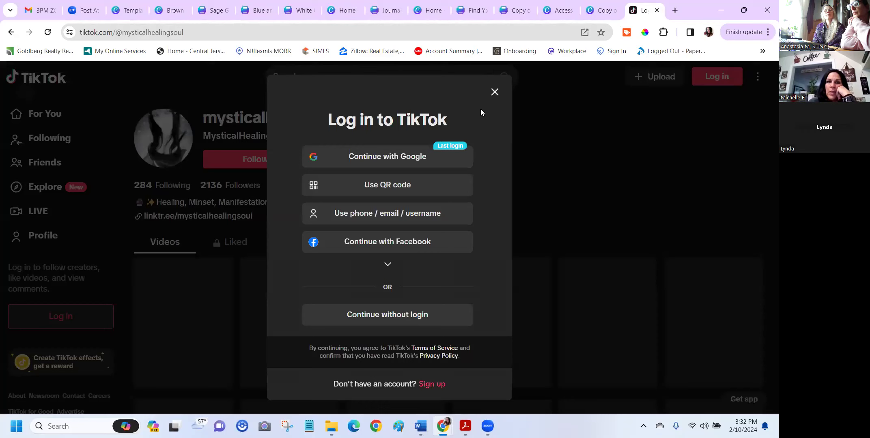
pyautogui.press('Escape')
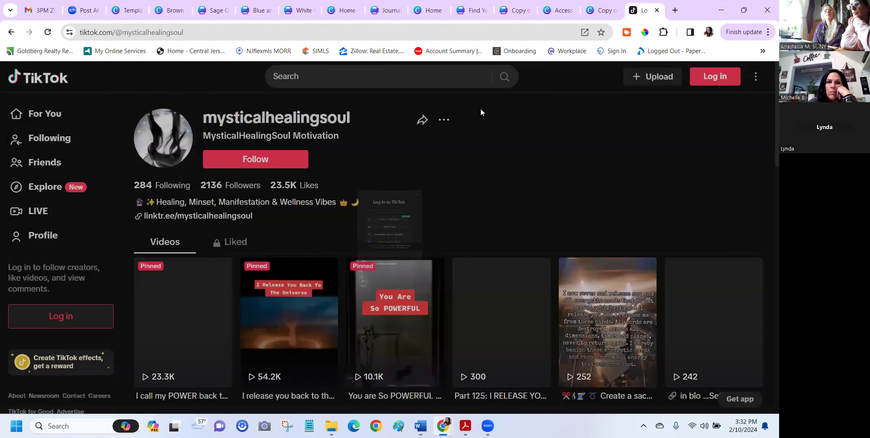
pyautogui.scroll(-2, 388, 227)
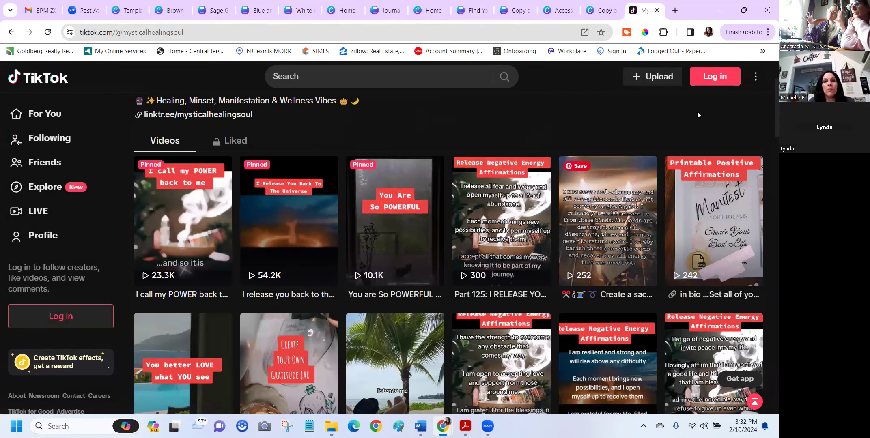
pyautogui.scroll(3, 698, 112)
pyautogui.hotkey('ctrl', 'a')
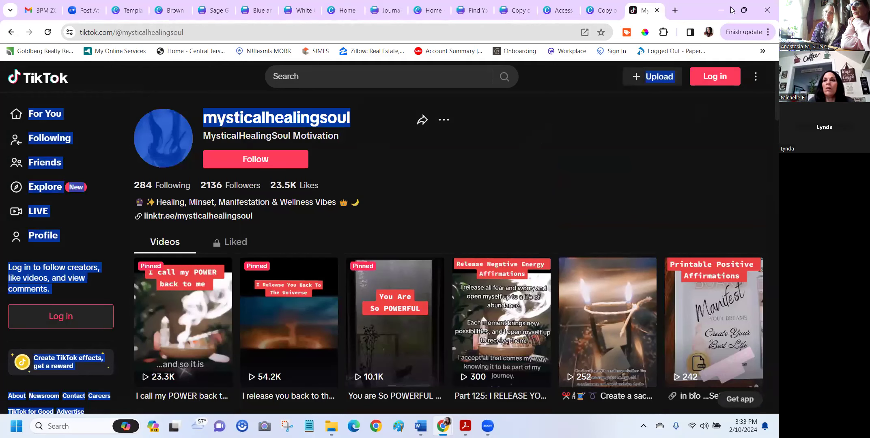
pyautogui.click(743, 11)
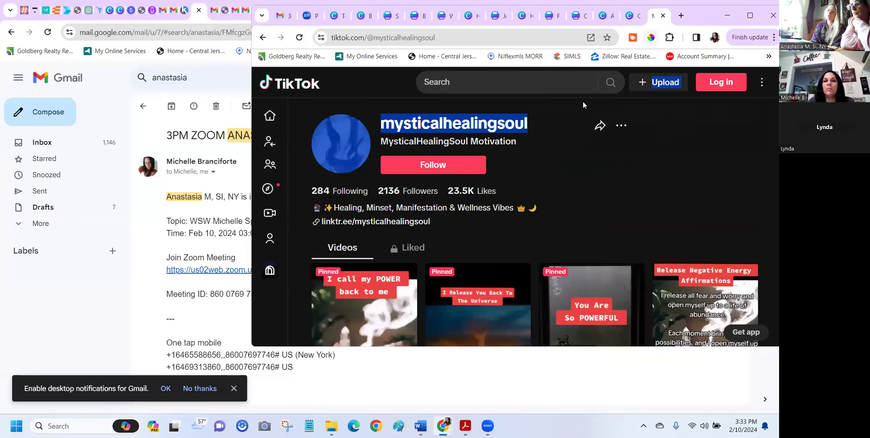
pyautogui.doubleClick(700, 15)
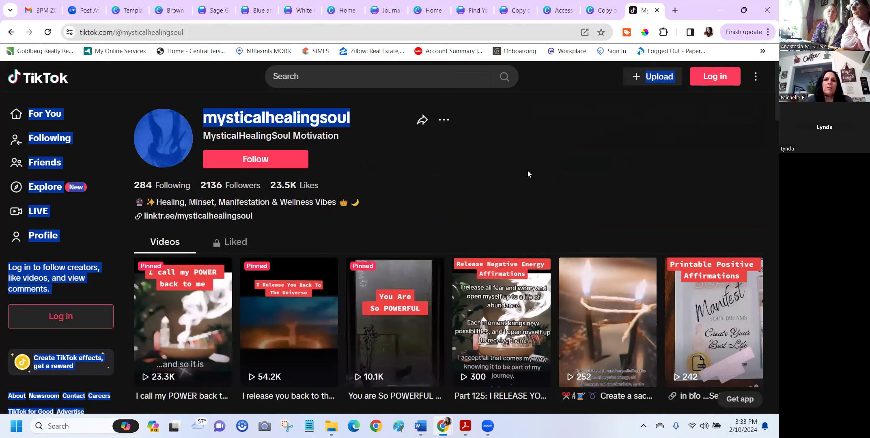
pyautogui.click(569, 98)
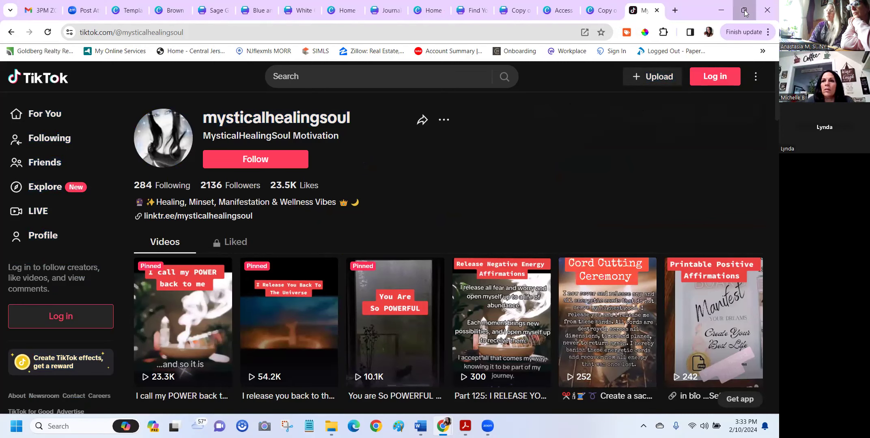
# - Restore the TikTok browser window to its smaller size and browse the profile's pinned videos
pyautogui.press('super+Down')
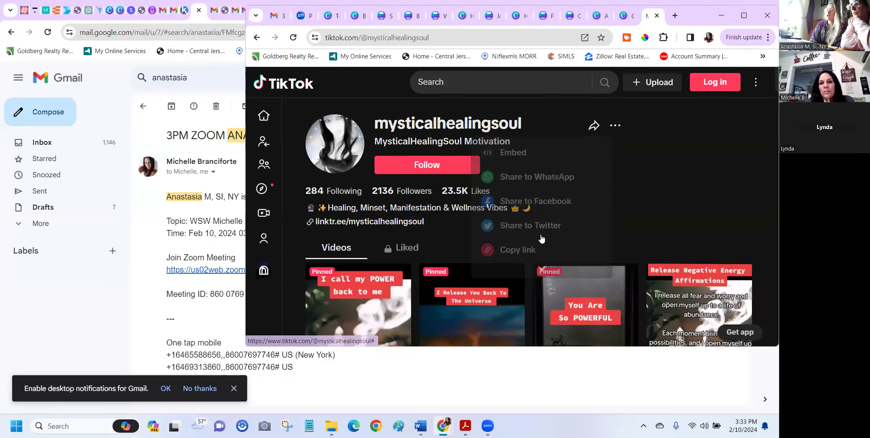
pyautogui.scroll(-1, 523, 255)
pyautogui.scroll(-1, 523, 254)
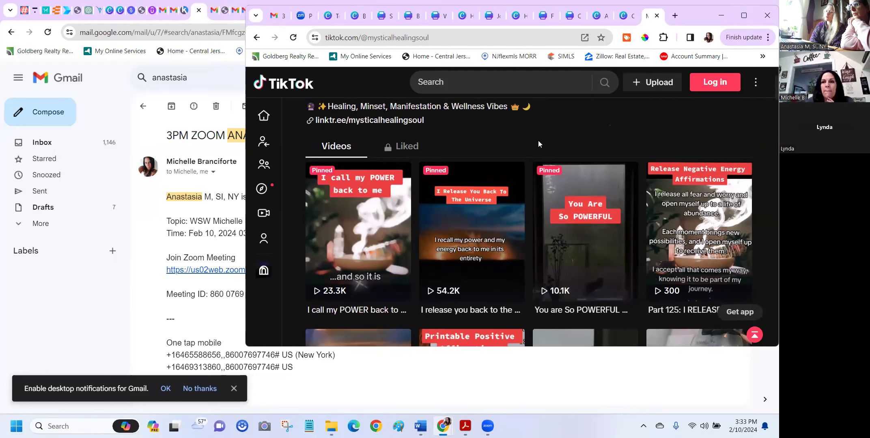
# - Open the pinned video "I call my POWER back to me", dismiss the login prompt, view it and return to the profile
pyautogui.scroll(-1, 523, 151)
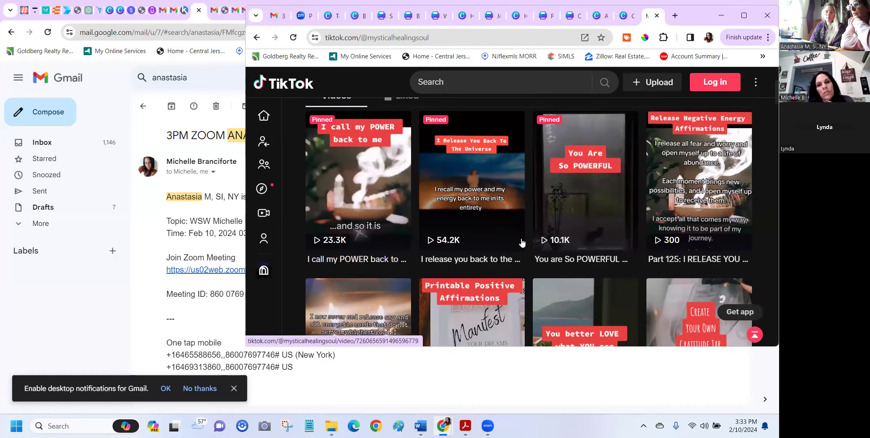
pyautogui.scroll(3, 522, 243)
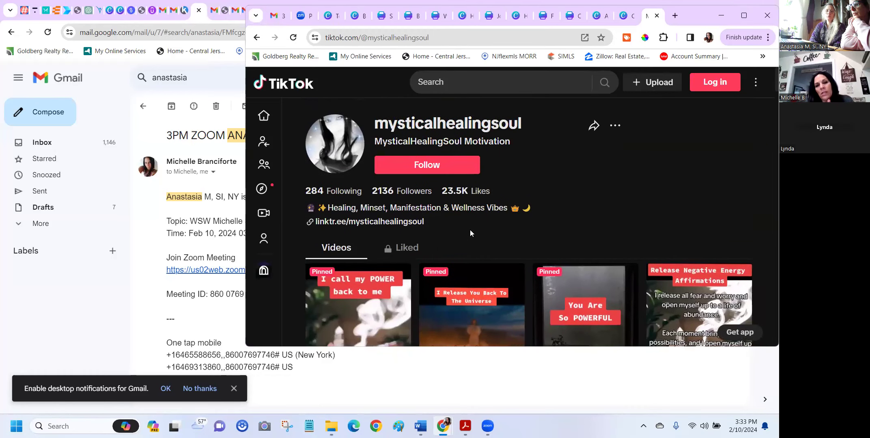
pyautogui.scroll(-2, 470, 233)
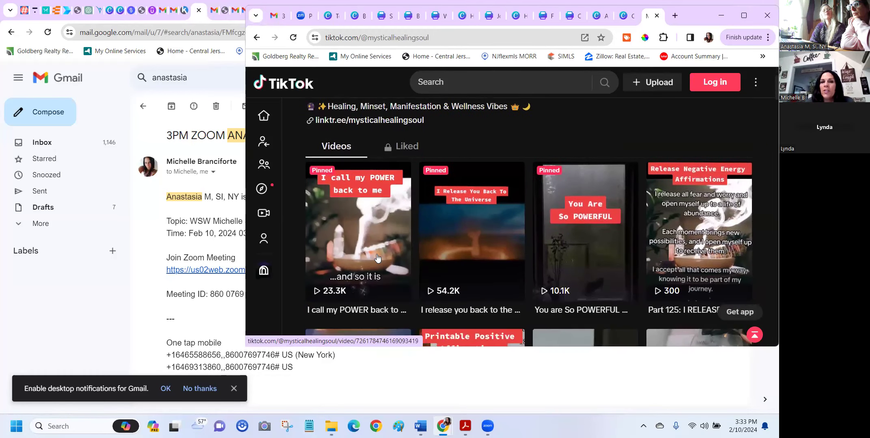
pyautogui.click(358, 229)
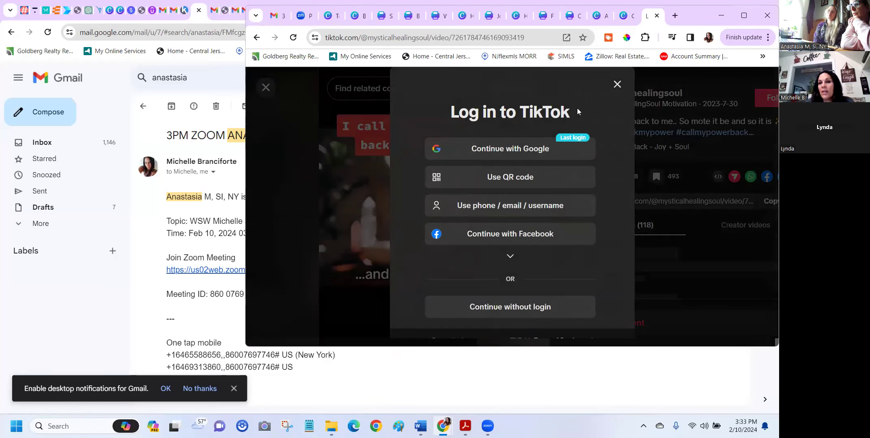
pyautogui.click(616, 85)
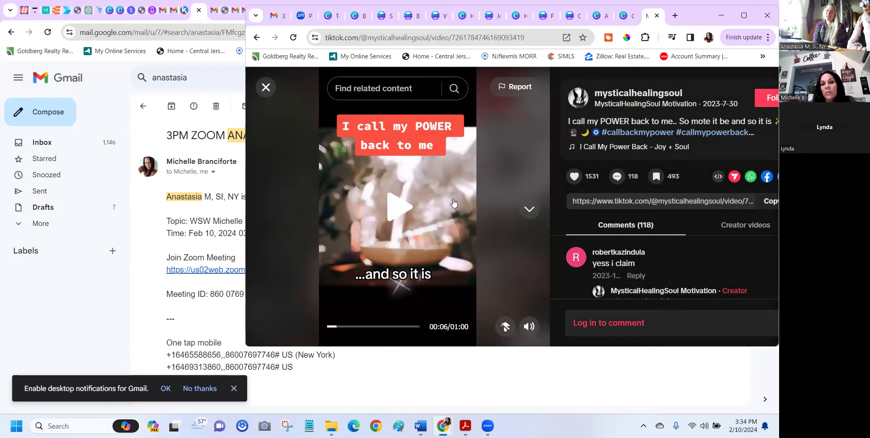
pyautogui.click(266, 88)
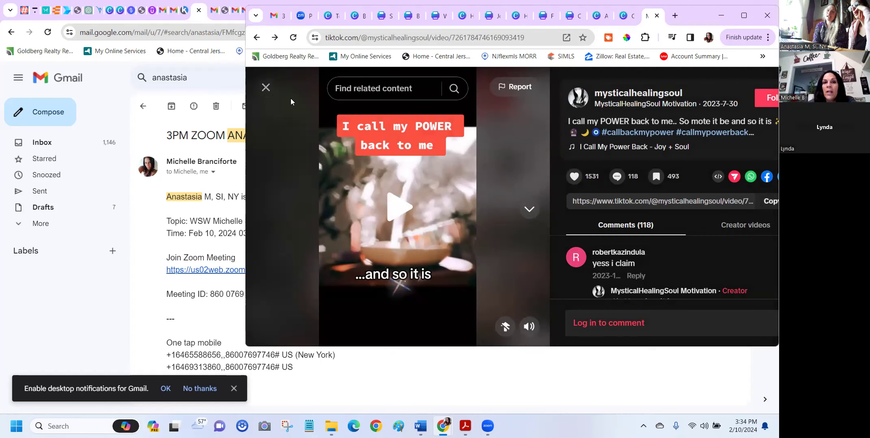
# - Browse the videos below the pinned row, including the printable affirmations, gratitude jar and Release Negative Energy Affirmations posts
pyautogui.scroll(-3, 499, 234)
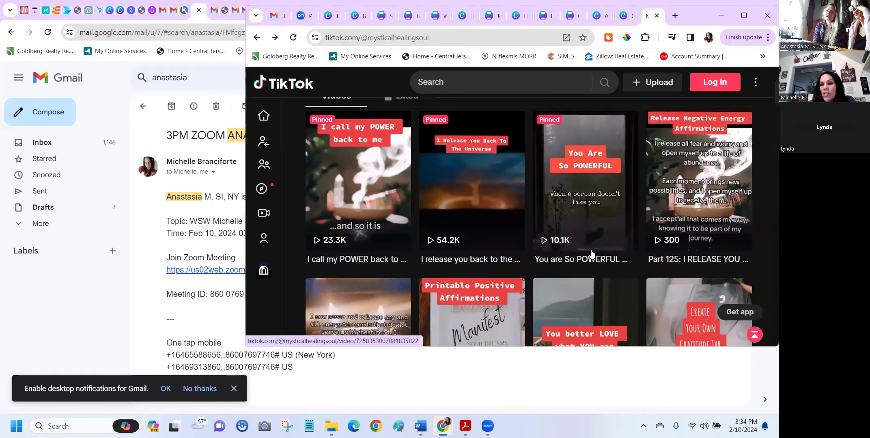
pyautogui.scroll(-2, 546, 266)
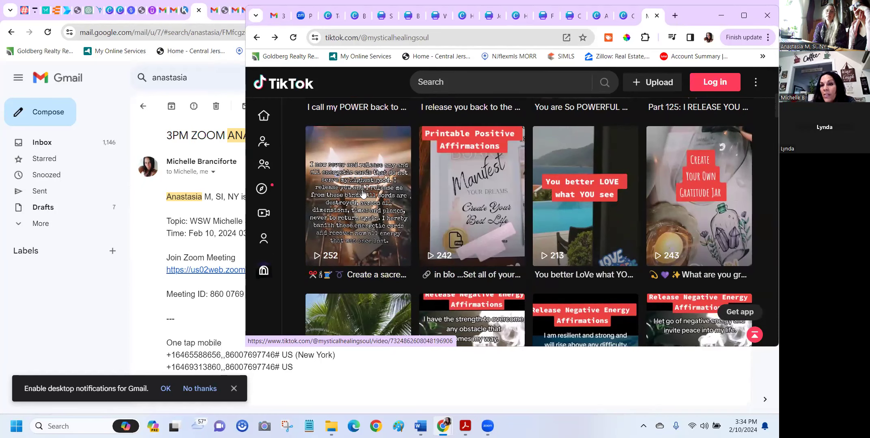
pyautogui.scroll(-1, 502, 252)
pyautogui.scroll(-5, 502, 252)
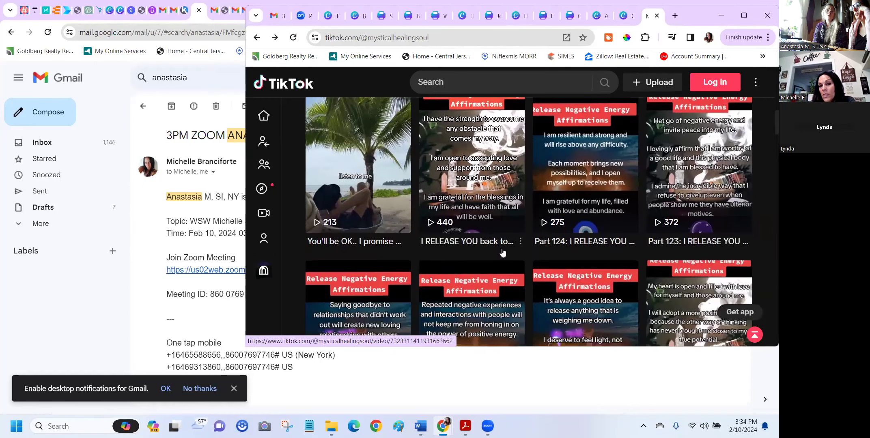
pyautogui.scroll(4, 502, 252)
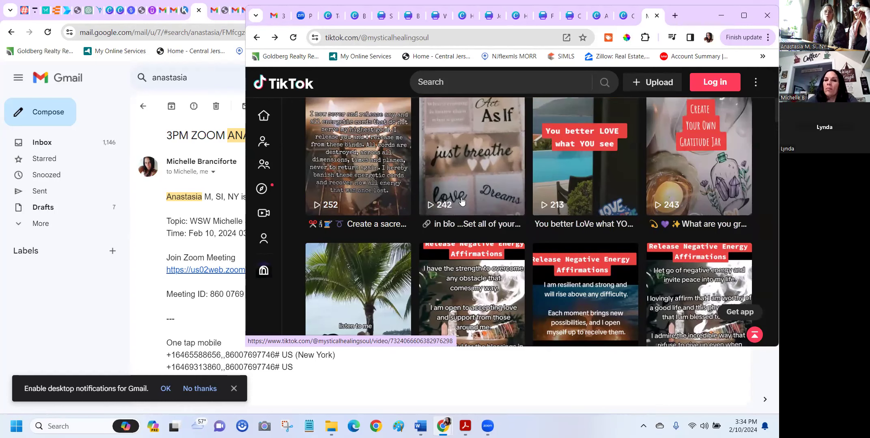
pyautogui.scroll(-4, 452, 190)
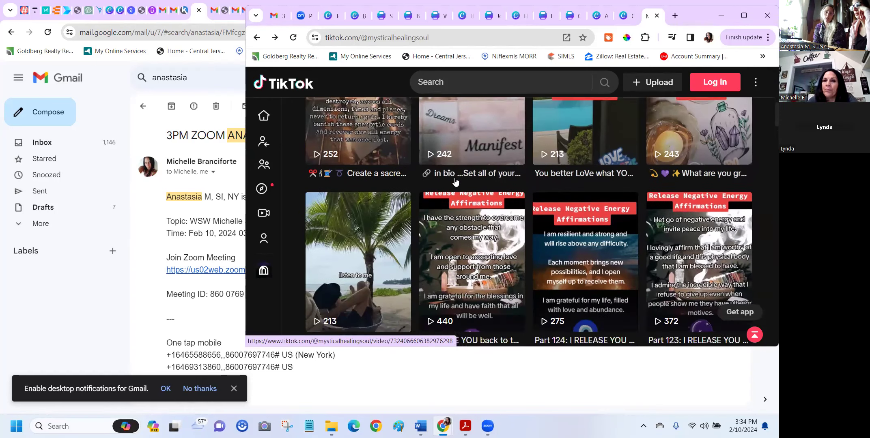
pyautogui.scroll(3, 456, 182)
pyautogui.scroll(1, 455, 181)
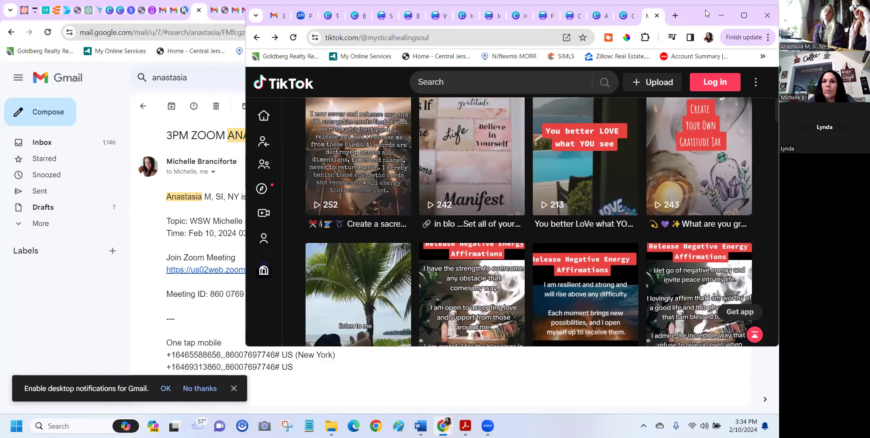
pyautogui.scroll(-2, 474, 264)
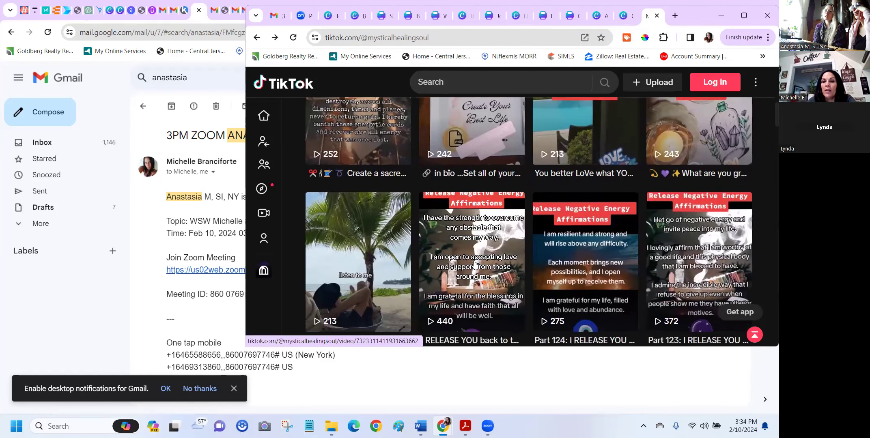
pyautogui.scroll(-2, 474, 265)
# - Go back up to the profile's bio and pinned videos and maximize the browser window
pyautogui.scroll(4, 473, 264)
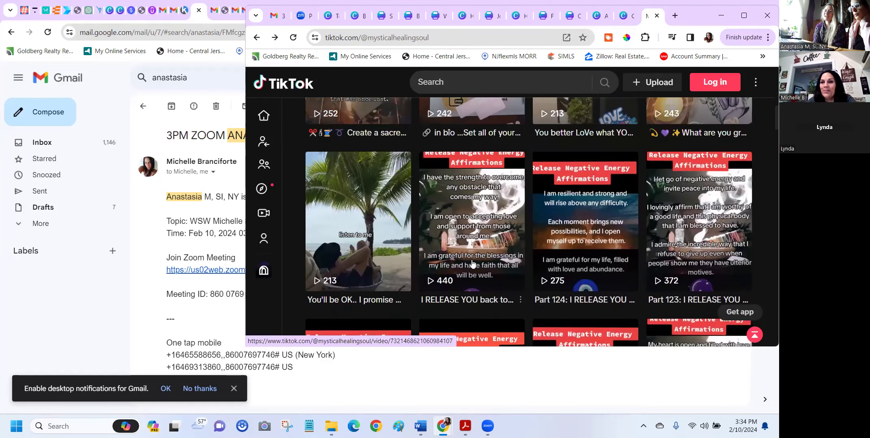
pyautogui.scroll(5, 473, 264)
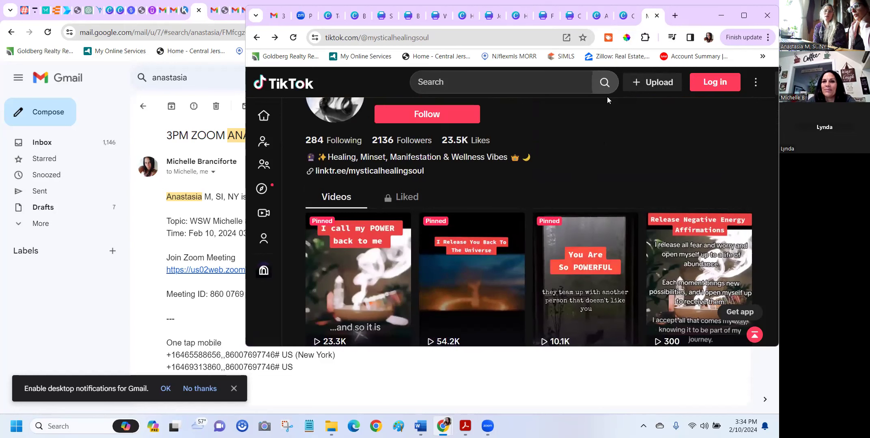
pyautogui.click(745, 16)
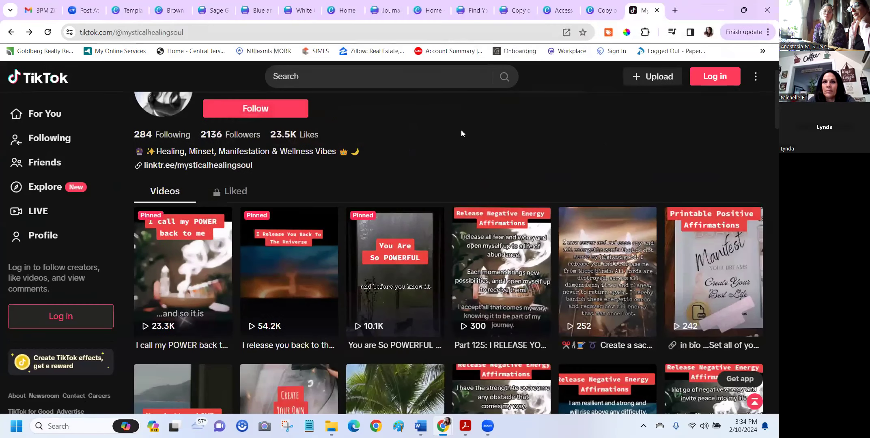